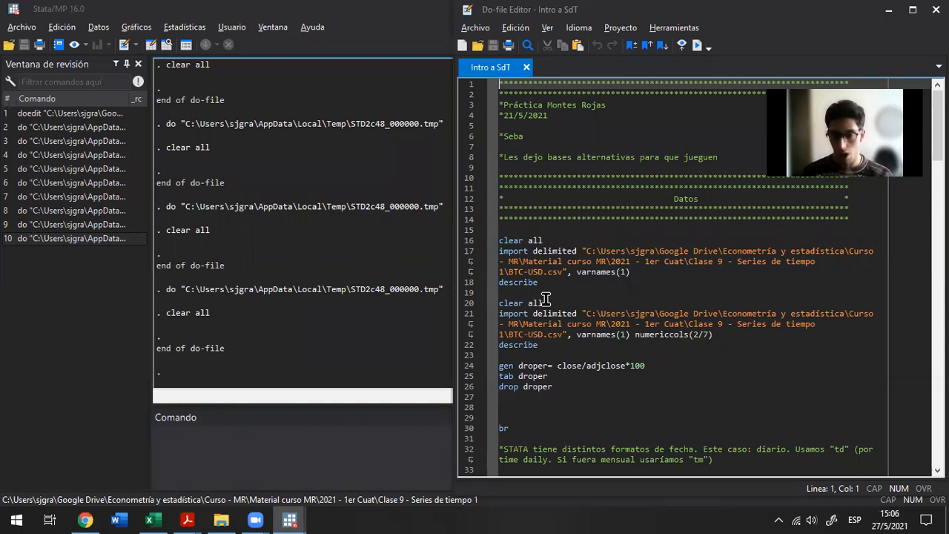
Run the first do-file block that clears memory, imports BTC-USD.csv with varnames(1) and describes the dataset
key(Down)
key(Down)
key(Down)
key(Down)
key(Down)
key(Down)
key(Down)
key(Down)
key(Down)
key(Down)
key(Down)
key(Down)
key(Down)
key(Down)
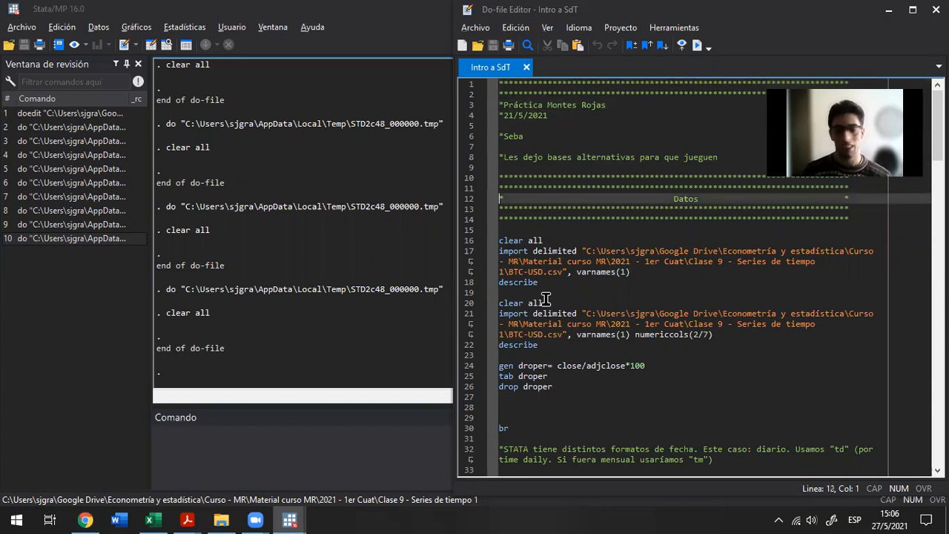
key(Down)
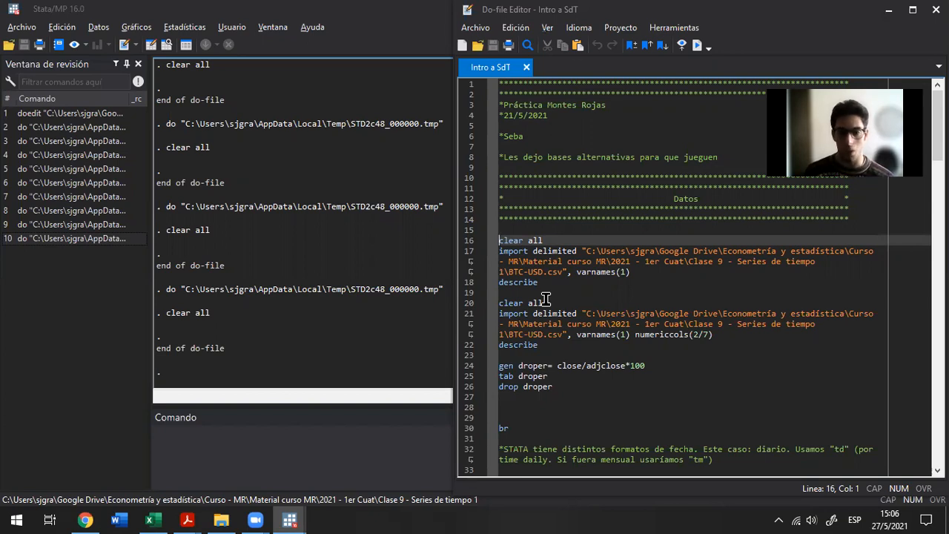
key(shift+Down)
key(shift+Down)
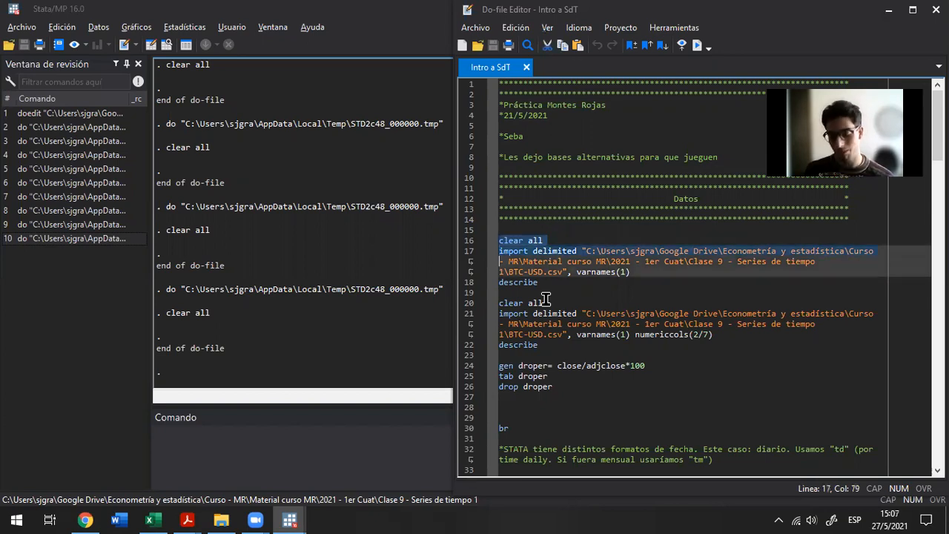
key(shift+Down)
key(shift+Down)
key(shift+Down)
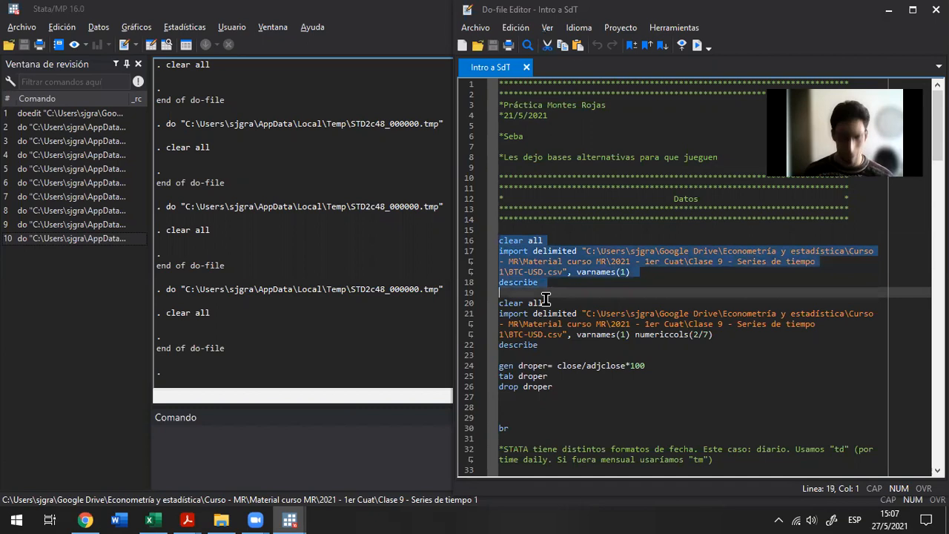
key(shift+Left)
key(ctrl+d)
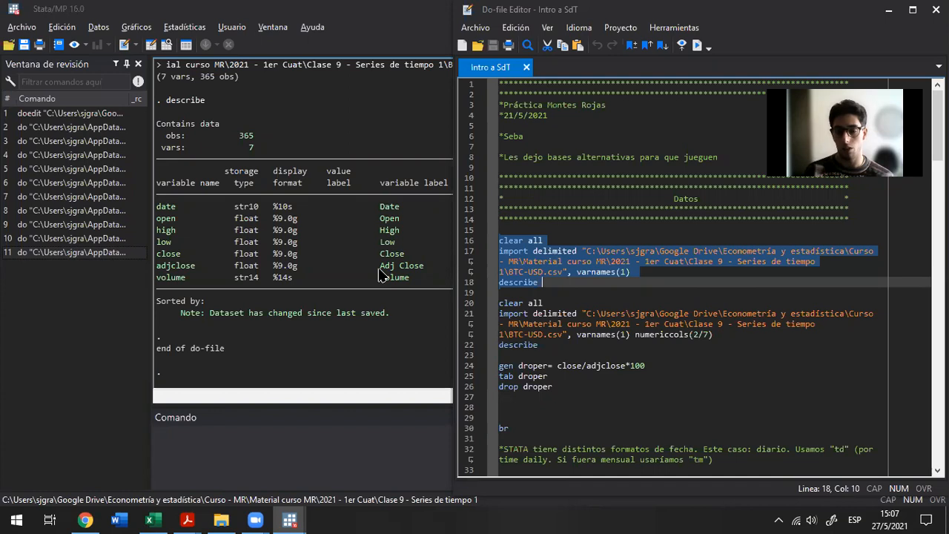
Examine the describe output: the observation and variable counts, the date and price variables, adjclose and volume
drag(230, 136, 267, 149)
click(267, 148)
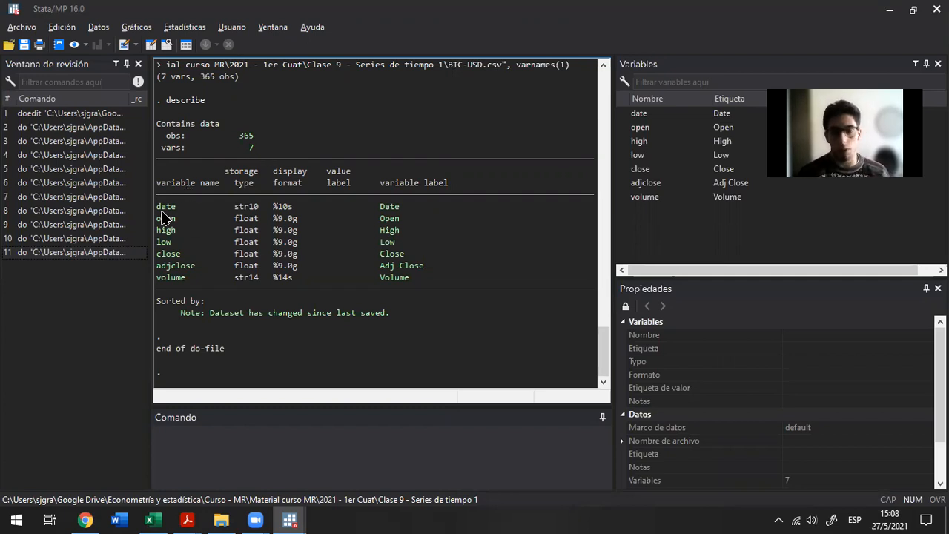
drag(158, 207, 241, 236)
click(245, 237)
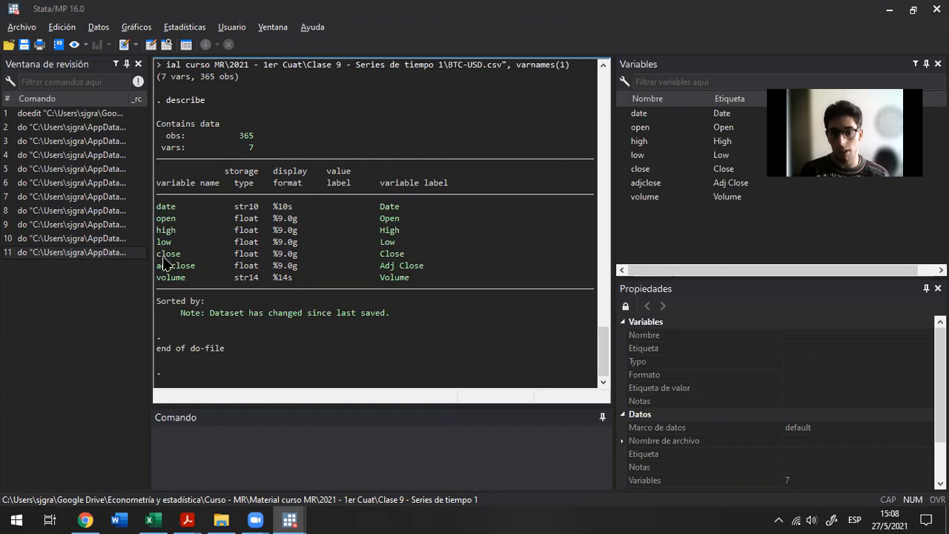
drag(157, 265, 210, 270)
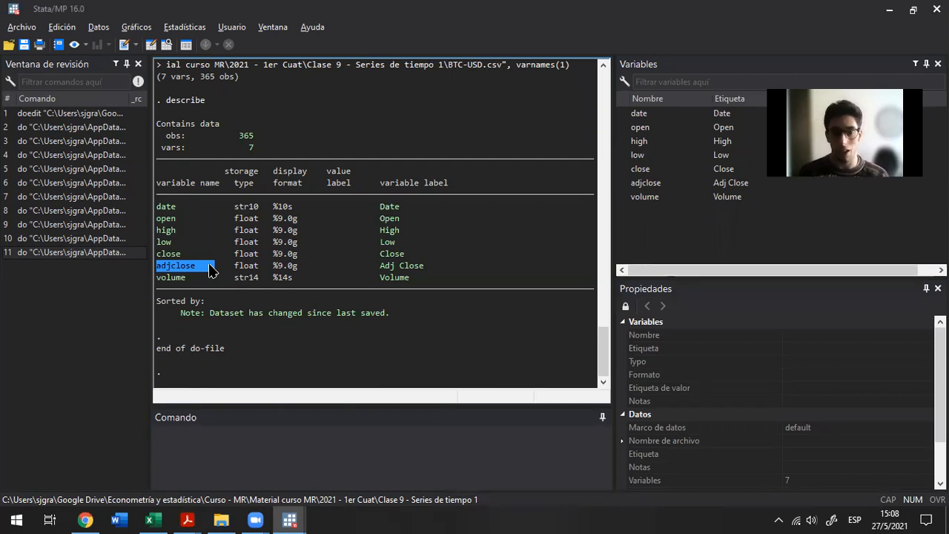
mouse_move(210, 270)
mouse_down()
mouse_move(215, 256)
mouse_move(217, 280)
mouse_up()
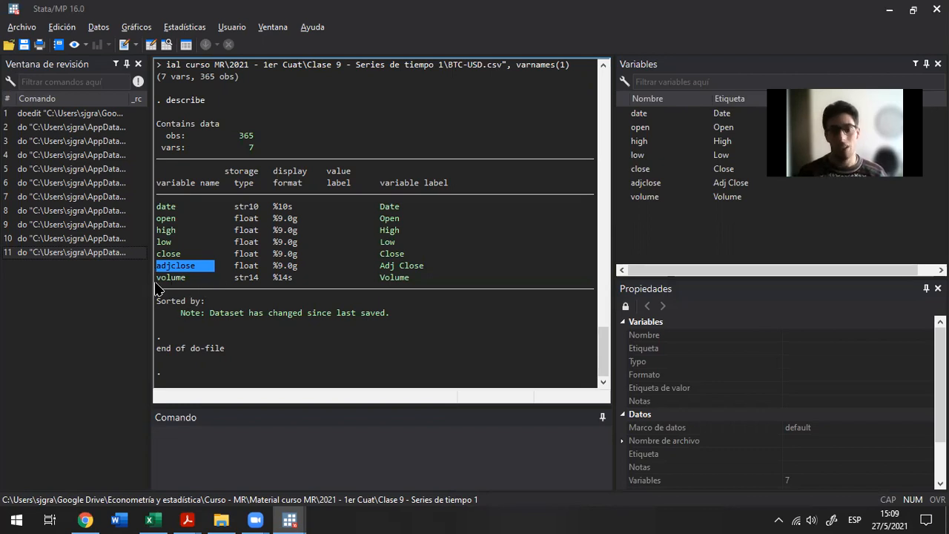
drag(158, 279, 231, 296)
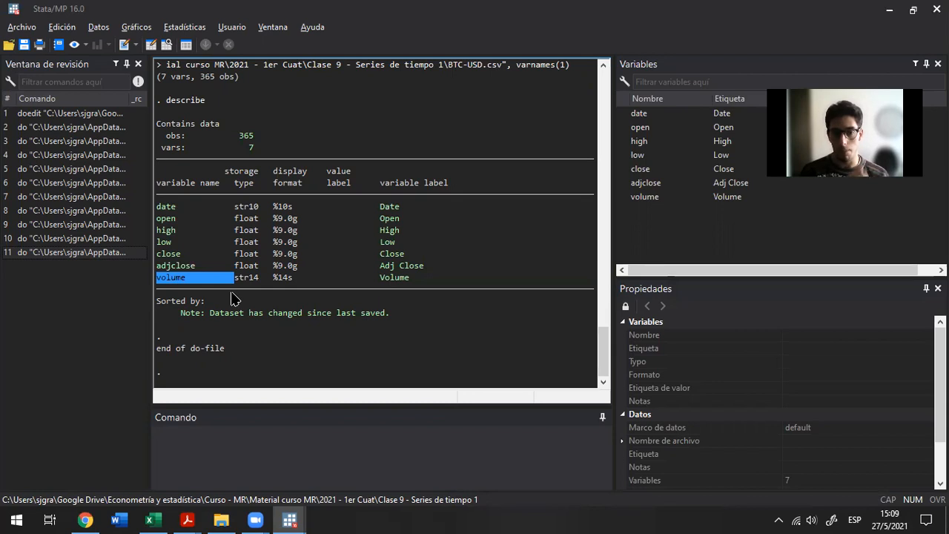
Browse the dataset with the br command and review the first observation across all variables from date to volume
click(254, 462)
text(br)
key(Return)
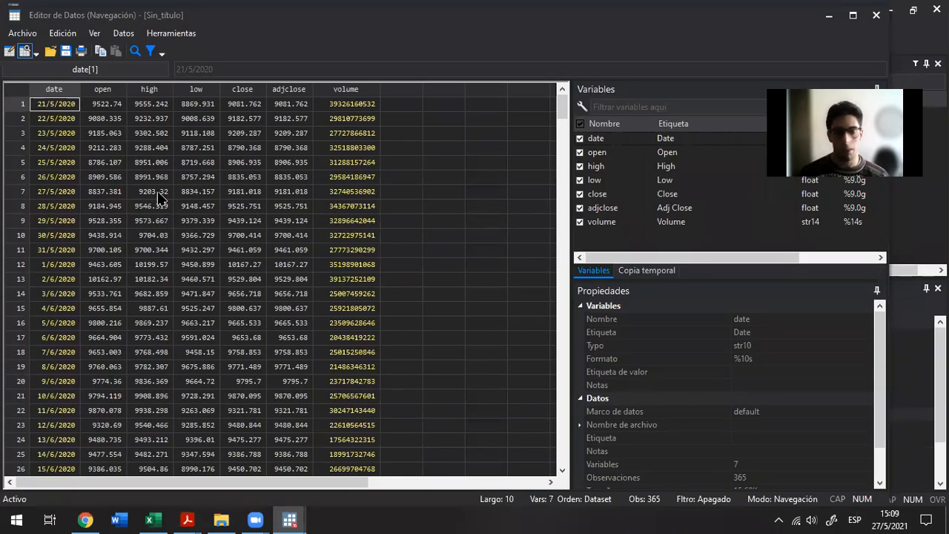
key(ctrl+shift+Right)
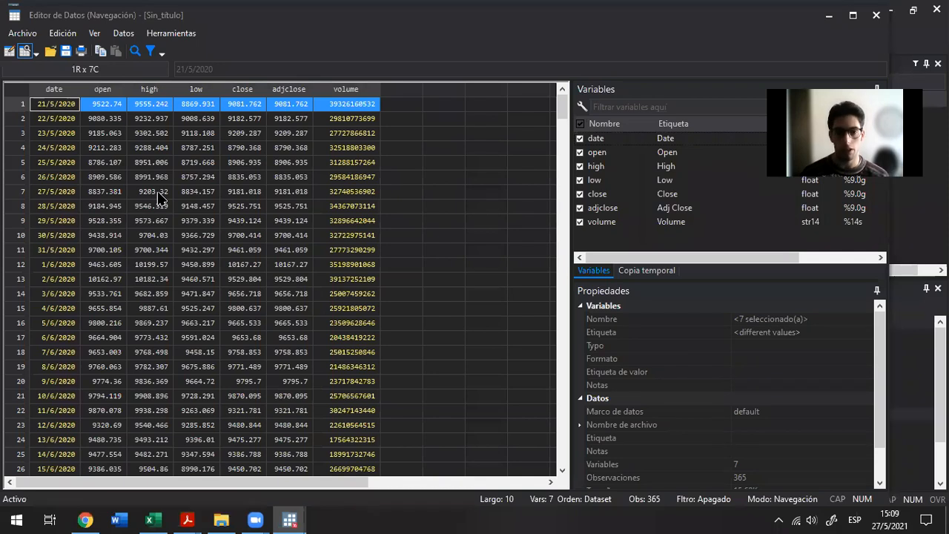
key(Right)
key(Right)
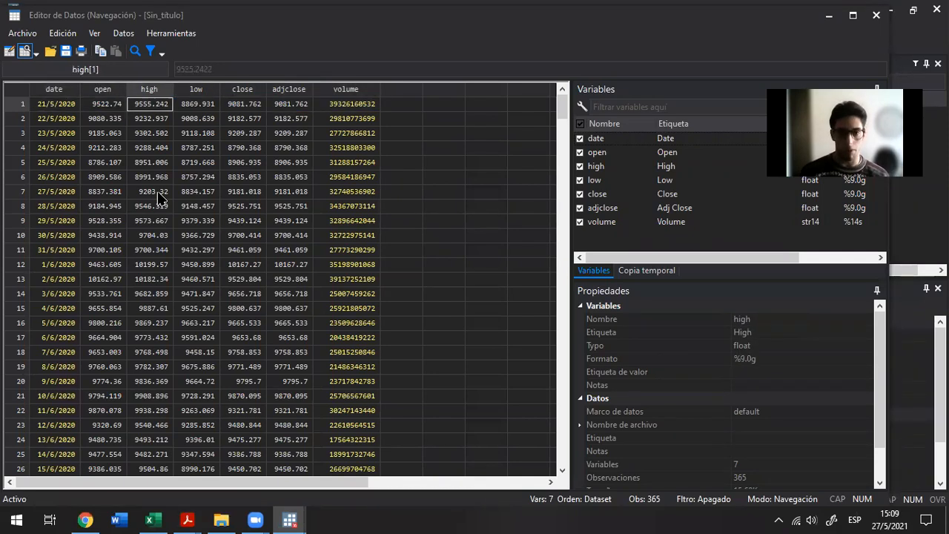
key(Right)
key(Right)
key(Right)
key(Right)
key(Right)
key(Left)
key(shift+Home)
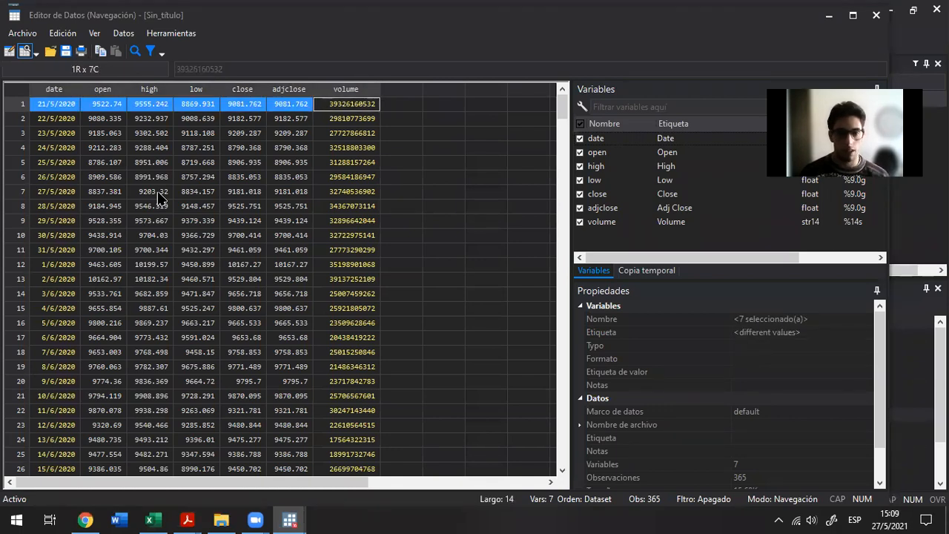
Look through all daily observations down to the last row, return to the first date cell and close the data browser
key(shift+Down)
key(shift+Down)
key(shift+Down)
key(shift+Down)
key(shift+Down)
key(shift+Down)
key(shift+Down)
key(shift+Down)
key(shift+Down)
key(shift+Down)
key(shift+Down)
key(shift+Down)
key(shift+Down)
key(shift+Down)
key(shift+Down)
key(shift+Down)
key(shift+Down)
key(shift+Down)
key(shift+Down)
key(shift+Down)
key(shift+Down)
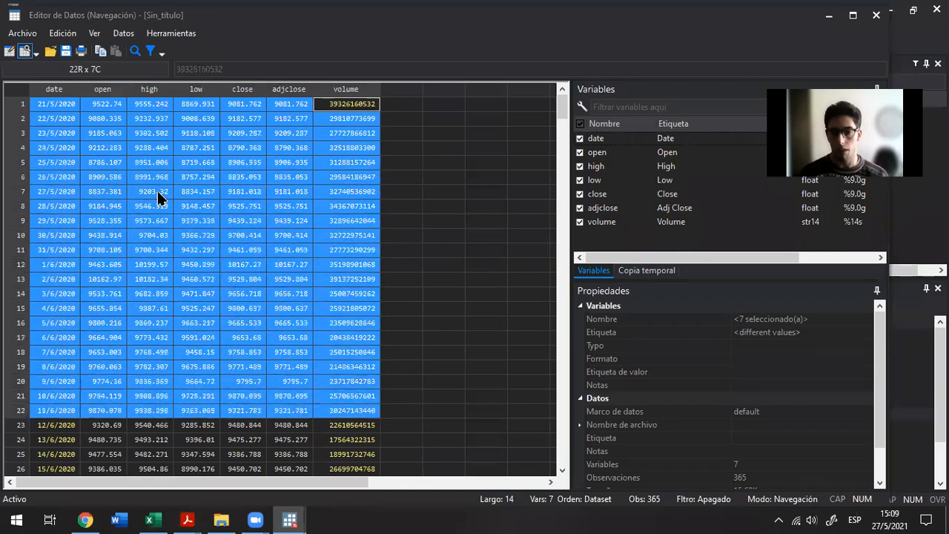
key(shift+Down)
key(shift+Down)
key(shift+Down)
key(shift+Down)
key(shift+Down)
key(shift+Down)
key(shift+Down)
key(shift+Down)
key(shift+Down)
key(shift+Down)
key(shift+Down)
key(shift+Down)
key(shift+Down)
key(shift+Down)
key(shift+Down)
key(shift+Down)
key(shift+Down)
key(shift+Down)
key(shift+Down)
key(shift+Down)
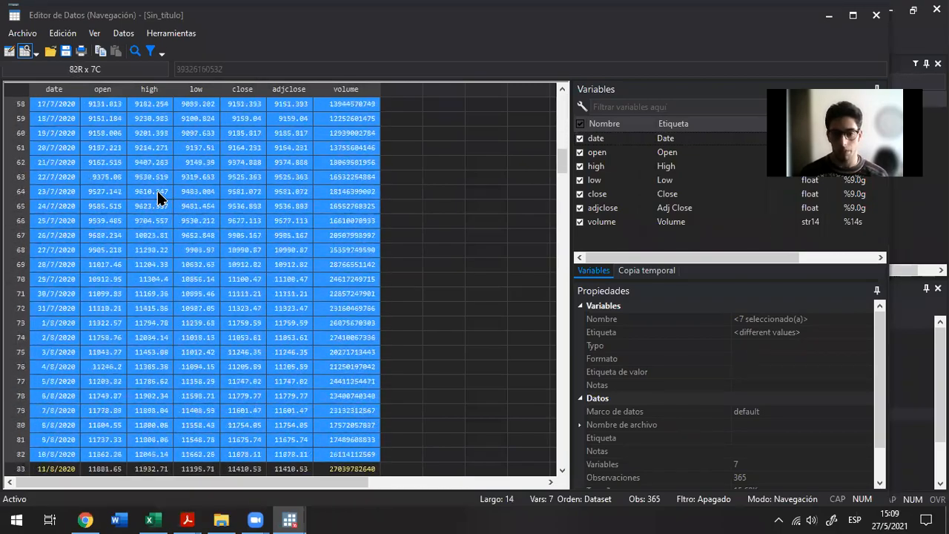
key(shift+Down)
key(shift+Down)
key(shift+Down)
key(shift+Down)
key(shift+Down)
key(shift+Down)
key(shift+Down)
key(shift+Down)
key(shift+Down)
key(shift+Down)
key(shift+Down)
key(shift+Down)
key(shift+Down)
key(shift+Down)
key(shift+Down)
key(shift+Down)
key(shift+Down)
key(shift+Down)
key(shift+Down)
key(shift+Down)
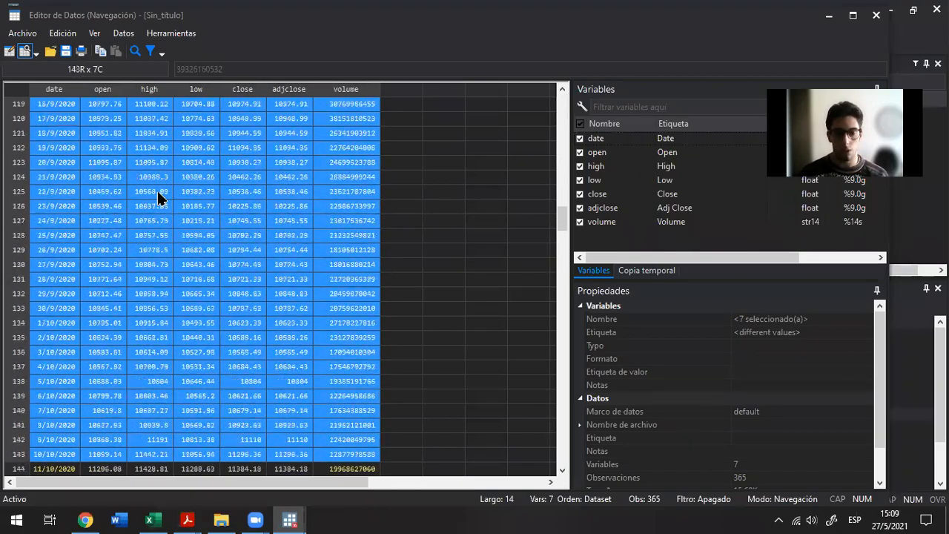
key(shift+Down)
key(shift+Down)
key(shift+Down)
key(shift+Down)
key(shift+Down)
key(shift+Down)
key(shift+Down)
key(shift+Down)
key(shift+Down)
key(shift+Down)
key(shift+Down)
key(shift+Down)
key(shift+Down)
key(shift+Down)
key(shift+Down)
key(shift+Down)
key(shift+Down)
key(shift+Down)
key(shift+Down)
key(shift+Down)
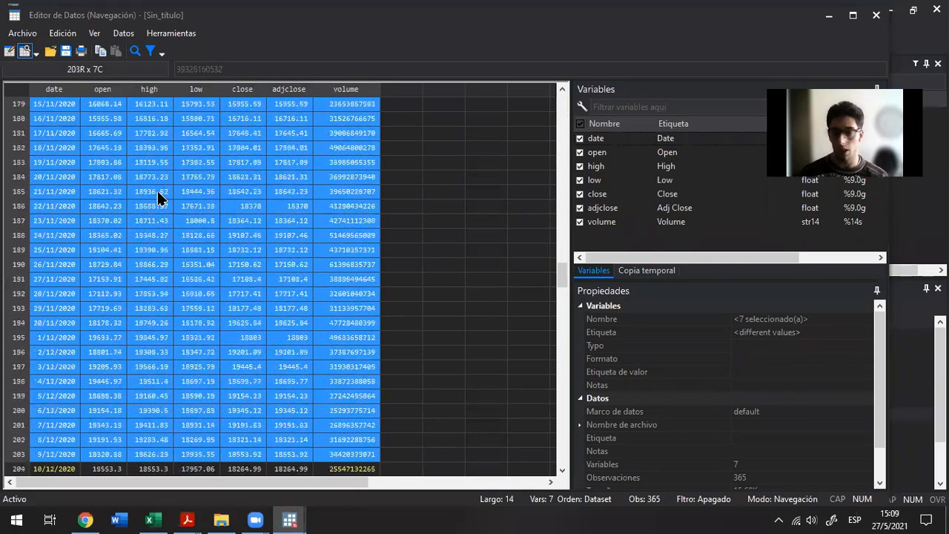
key(shift+Down)
key(shift+Down)
key(shift+Down)
key(shift+Down)
key(shift+Down)
key(shift+Down)
key(shift+Down)
key(shift+Down)
key(shift+Down)
key(shift+Down)
key(shift+Down)
key(shift+Down)
key(shift+Down)
key(shift+Down)
key(shift+Down)
key(shift+Down)
key(shift+Down)
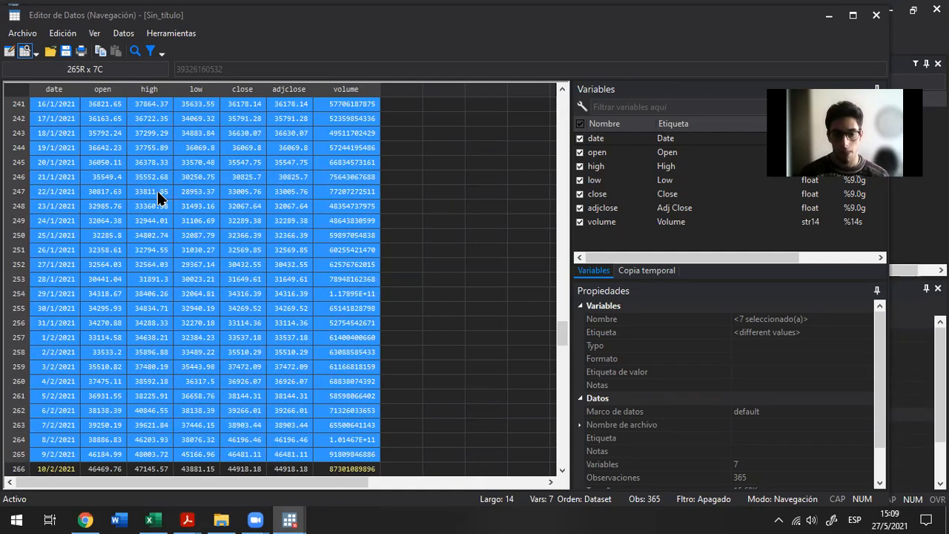
key(ctrl+shift+Down)
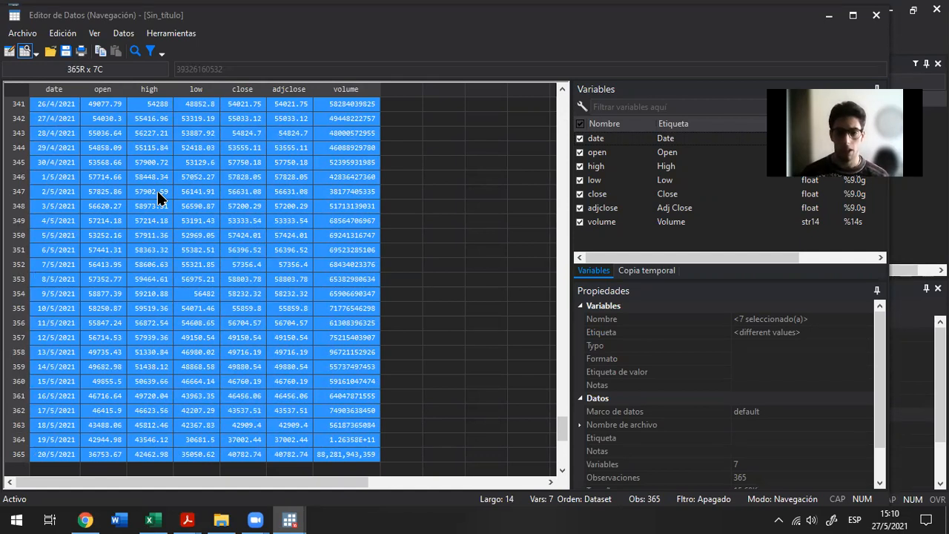
key(ctrl+Up)
key(ctrl+Left)
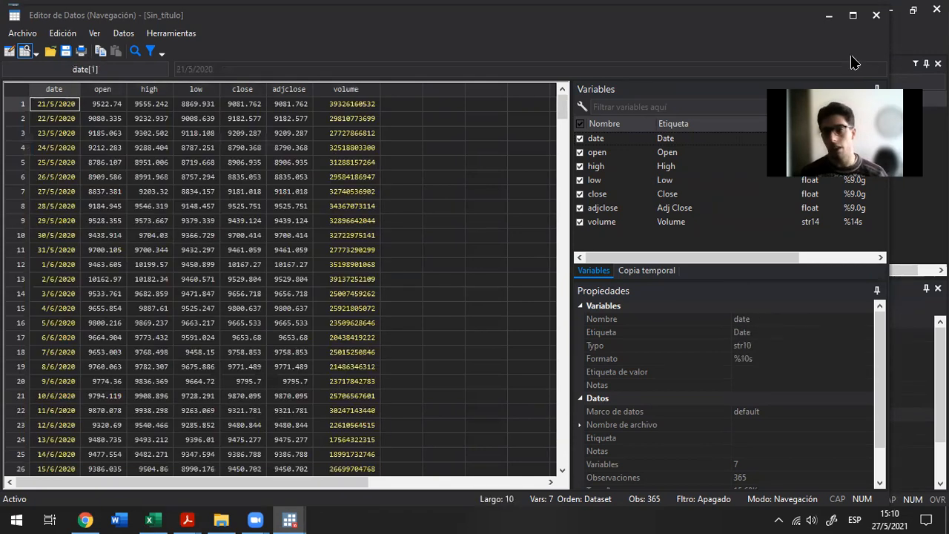
click(876, 14)
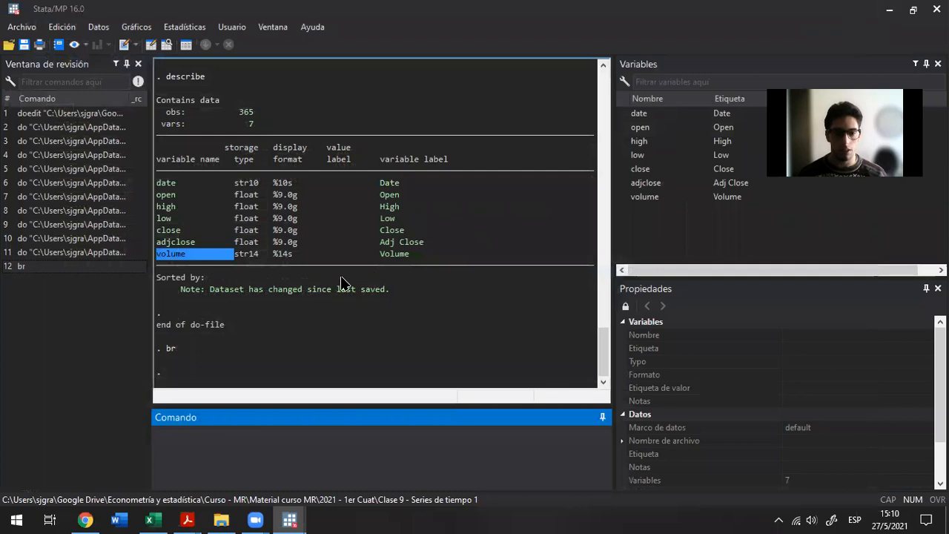
Reopen the data browser with br and check the first row's values from volume back to date
text(br)
key(Return)
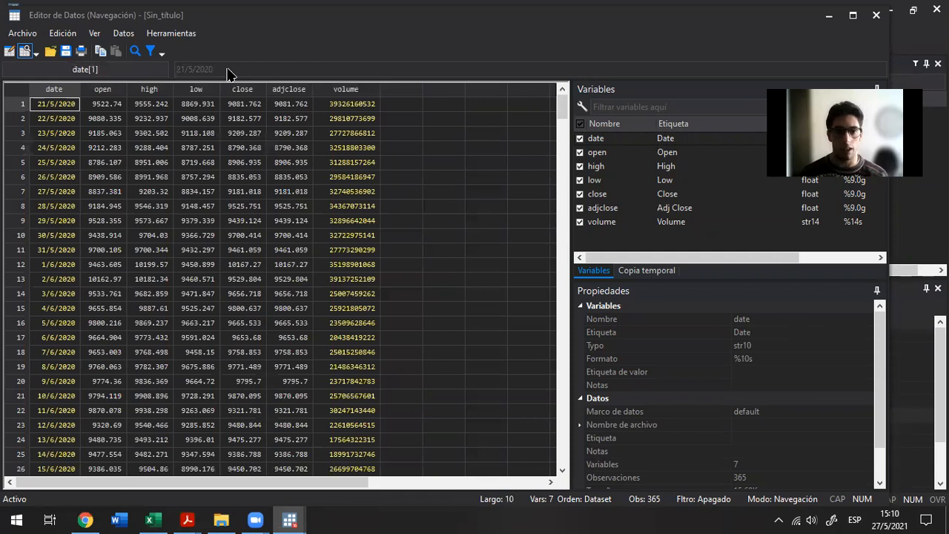
click(353, 108)
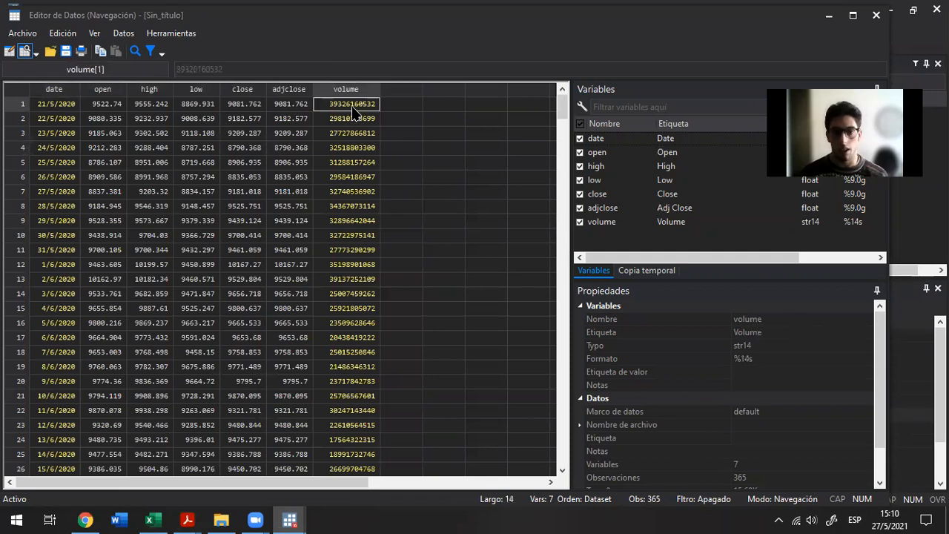
key(shift+Home)
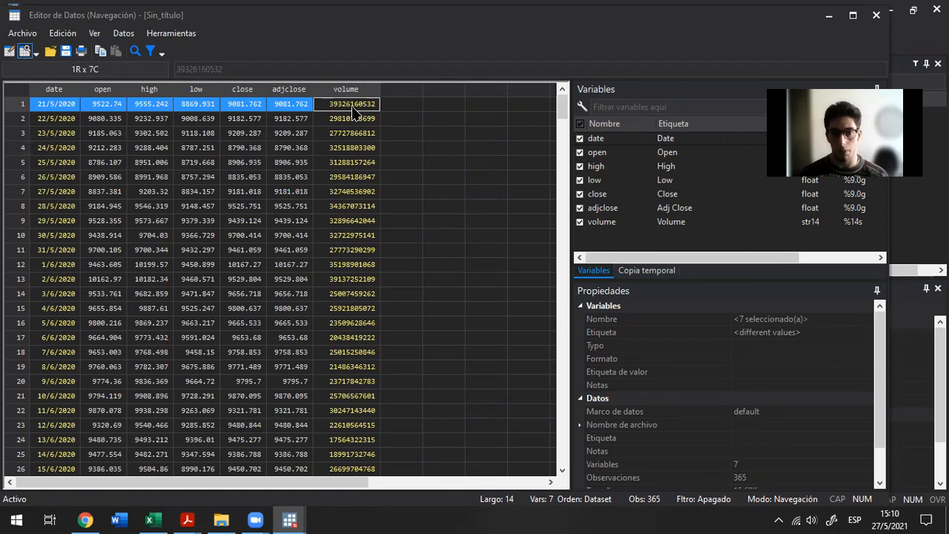
key(Left)
key(Left)
key(Left)
key(Left)
key(Left)
key(Left)
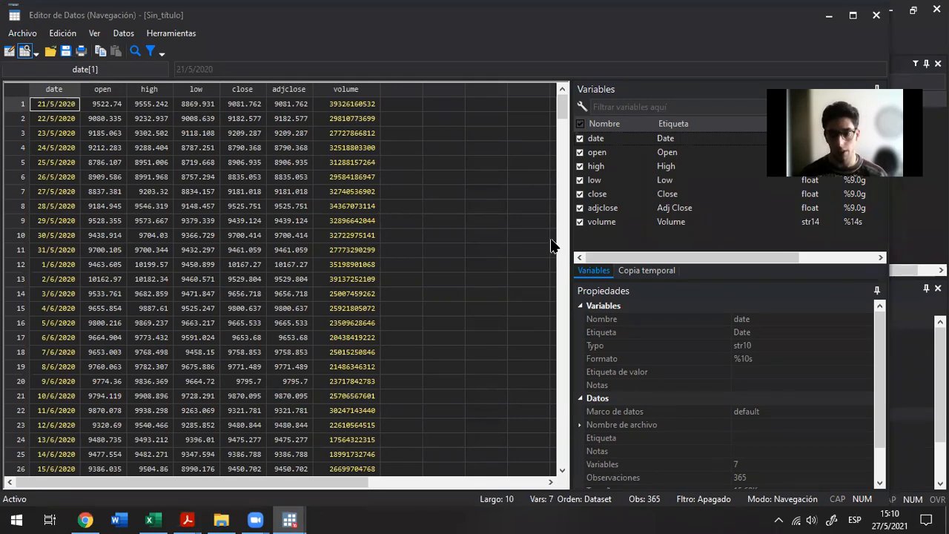
Inspect the storage type of the date variable and of the volume variable in their properties
click(741, 346)
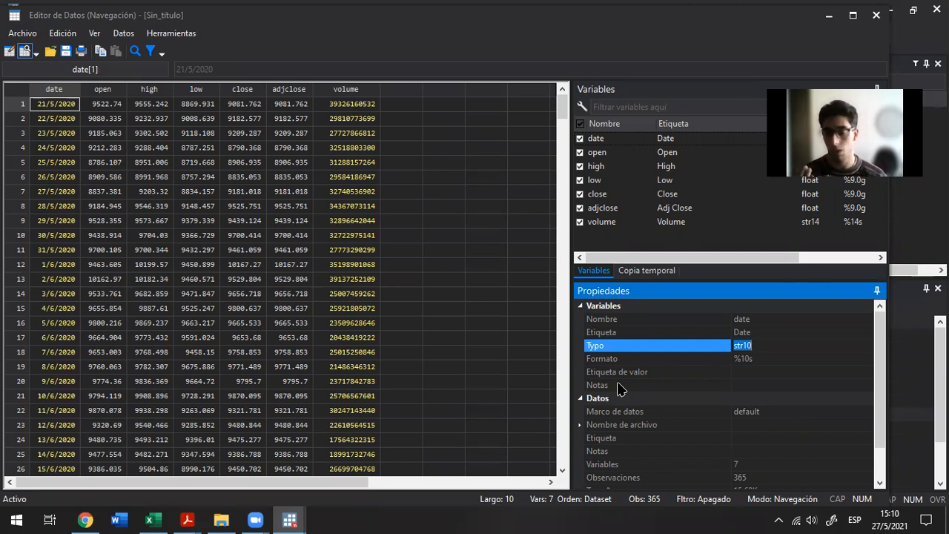
click(47, 108)
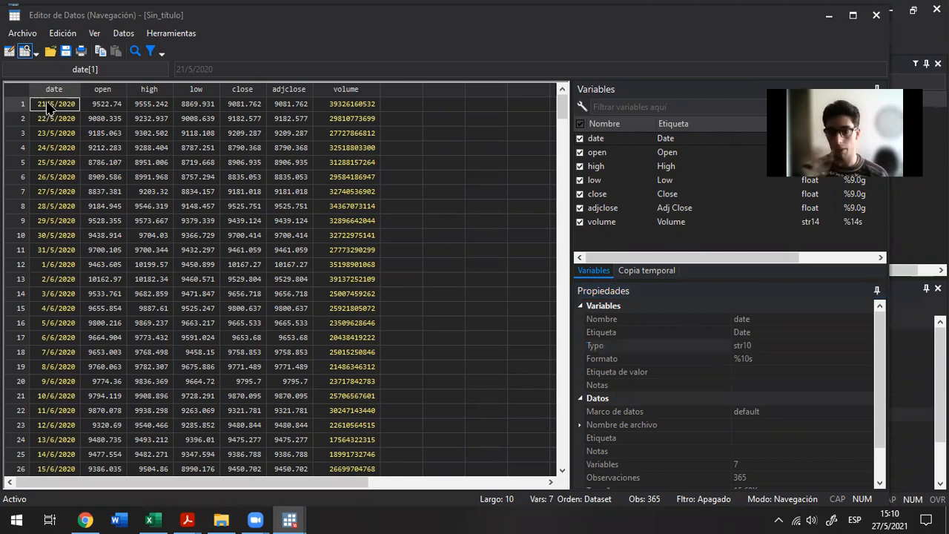
click(341, 104)
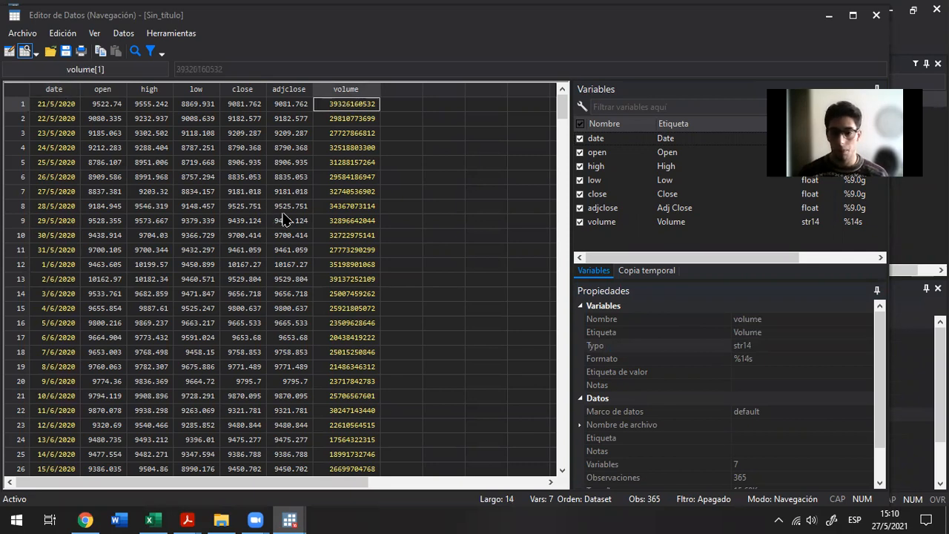
click(751, 346)
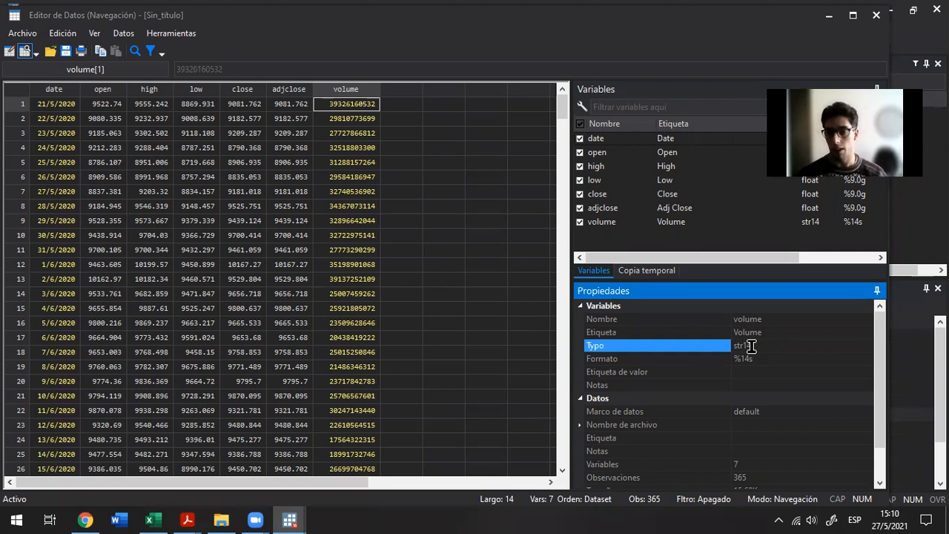
click(750, 346)
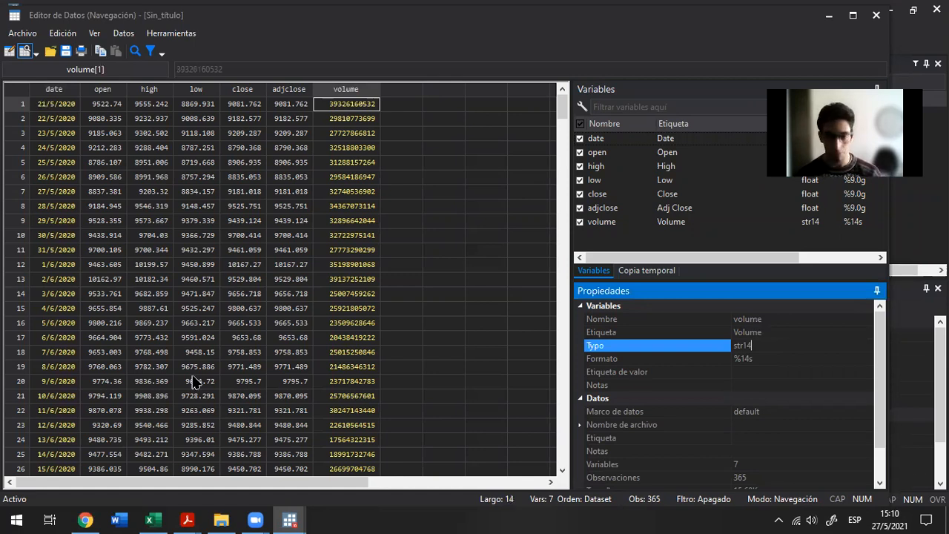
Return to the do-file and review the first import delimited command, including its file path and varnames(1) option
key(alt+Tab)
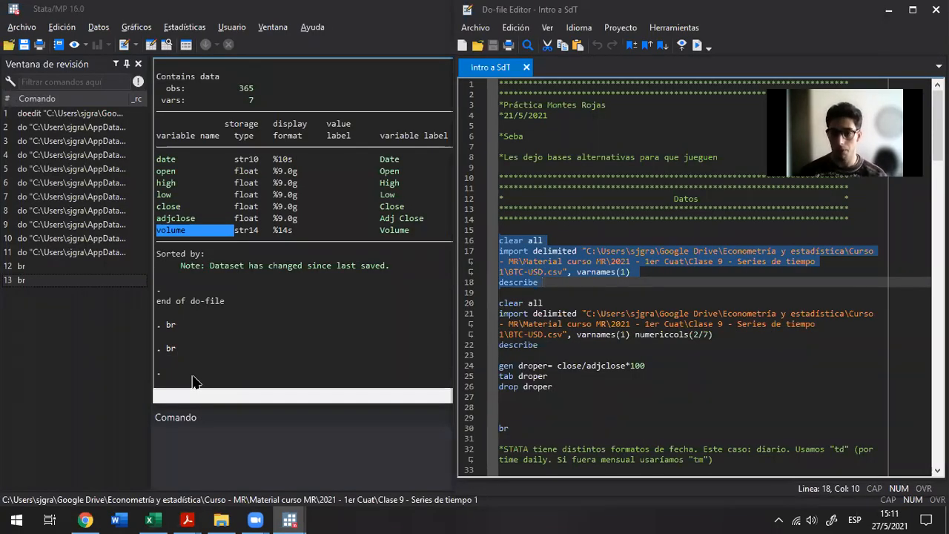
key(Home)
key(Up)
key(Up)
key(Up)
key(ctrl+Right)
key(ctrl+shift+Right)
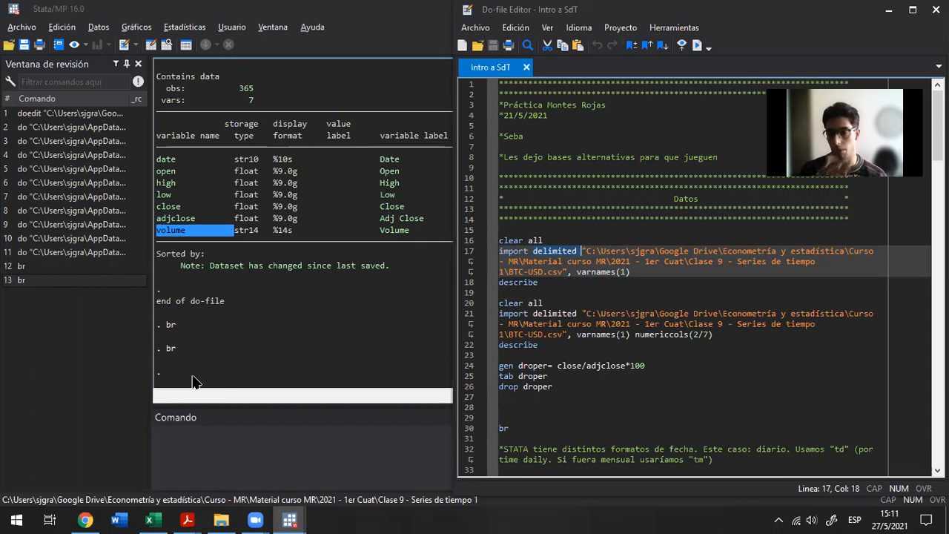
key(Down)
key(Down)
key(shift+End)
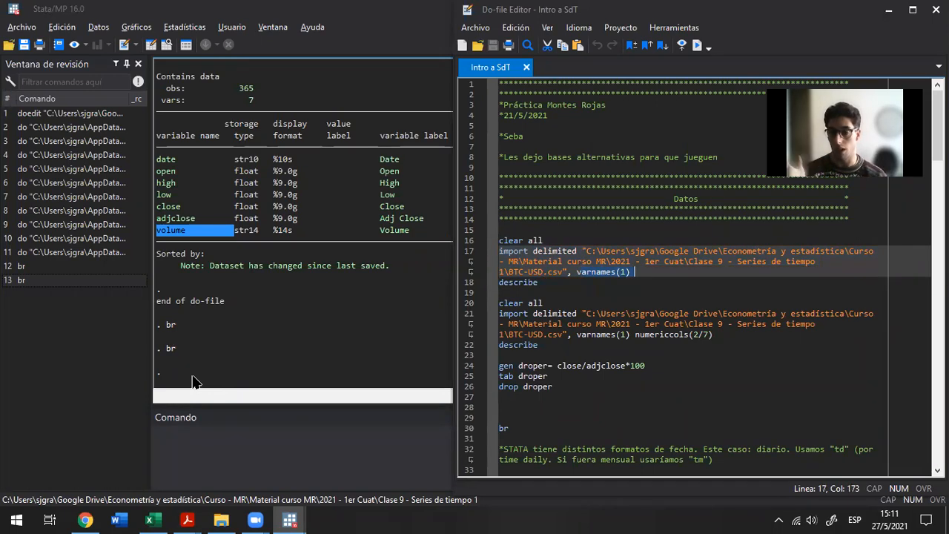
key(Right)
key(Right)
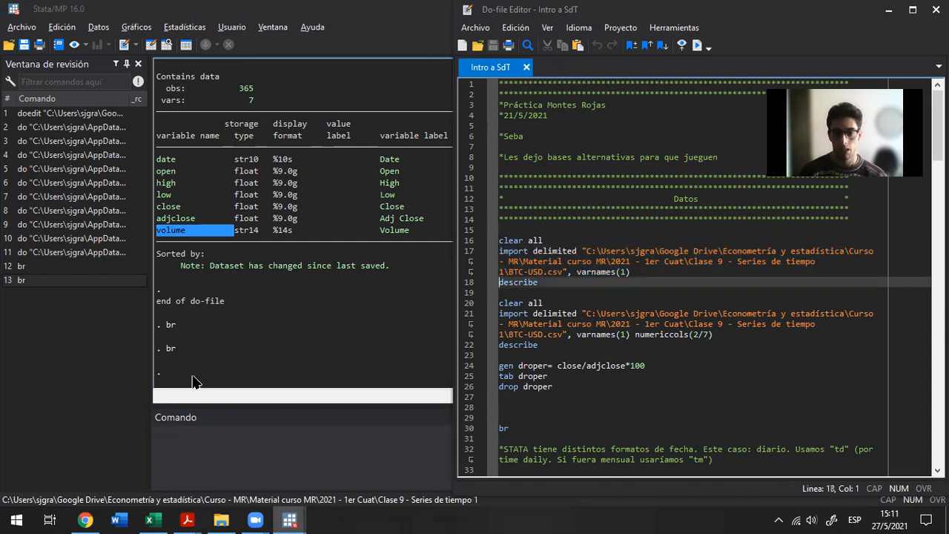
Run the second clear all and the import delimited command with the varnames(1) and numericcols(2/7) options
key(Down)
key(Down)
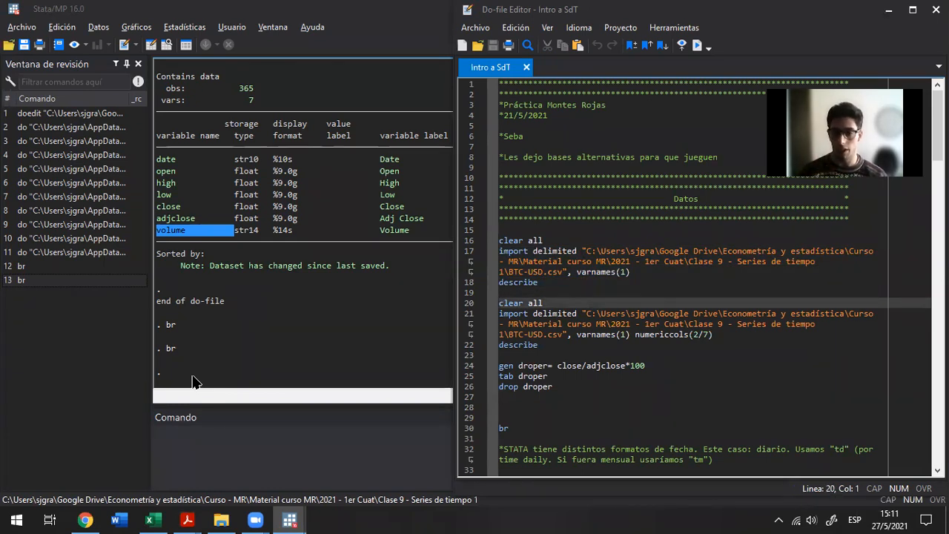
key(shift+Down)
key(shift+Down)
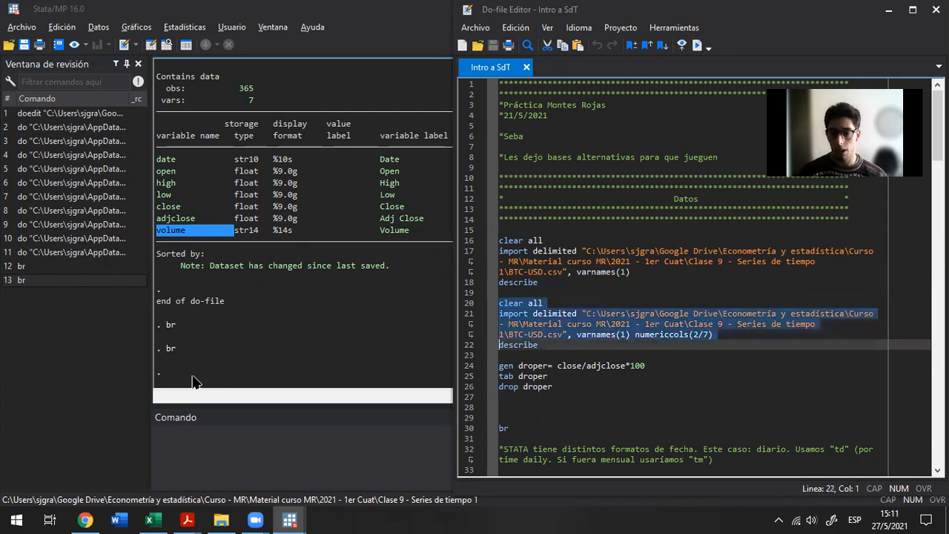
key(ctrl+d)
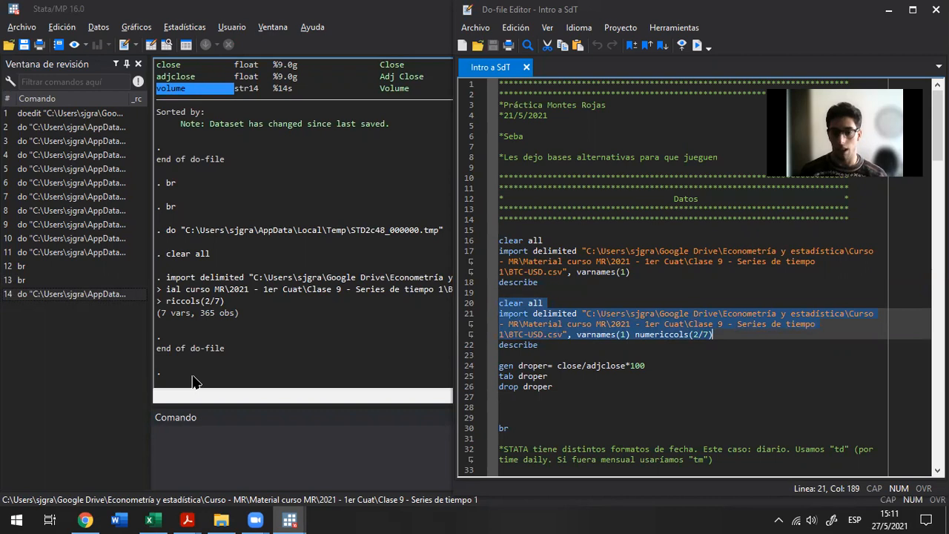
Run the describe command that follows the second import
key(Down)
key(shift+Home)
key(ctrl+d)
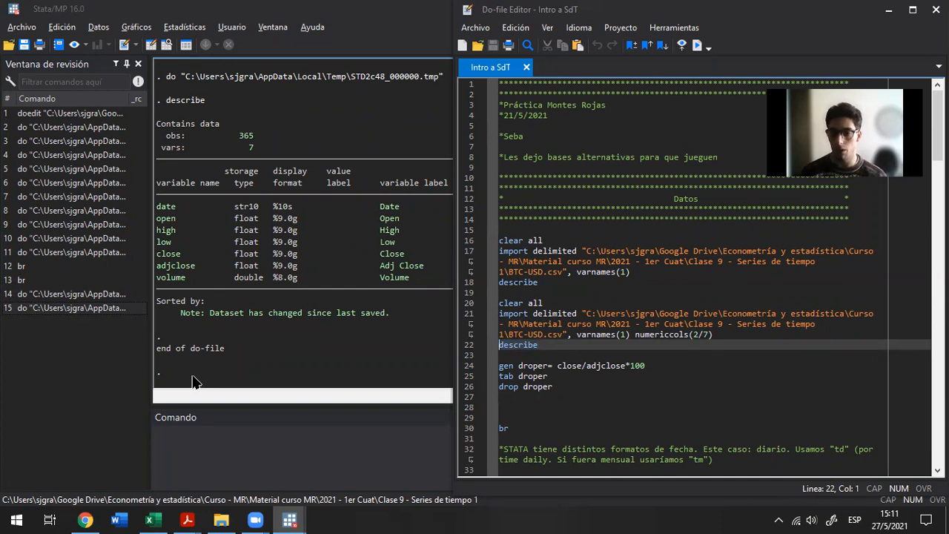
Examine the numericcols(2/7) option and compare it with the storage types of volume and adjclose in the describe output
key(Up)
key(End)
key(Left)
key(Left)
key(Left)
key(Left)
key(Left)
key(ctrl+shift+Left)
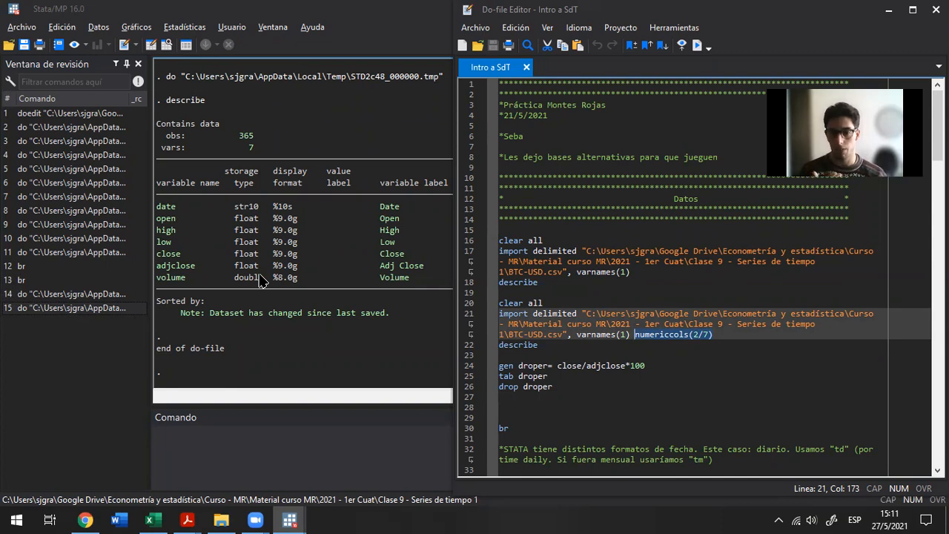
drag(259, 275, 242, 263)
click(238, 263)
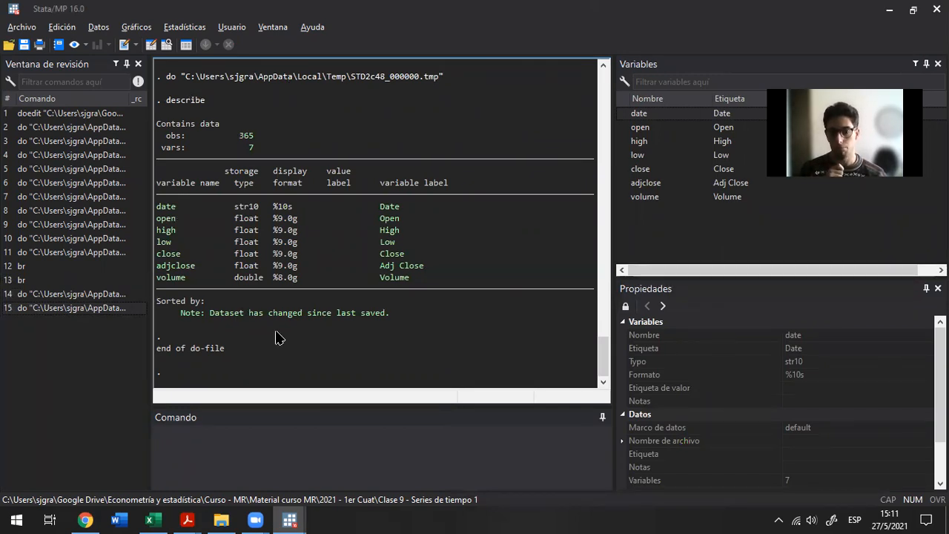
drag(230, 265, 257, 264)
click(257, 264)
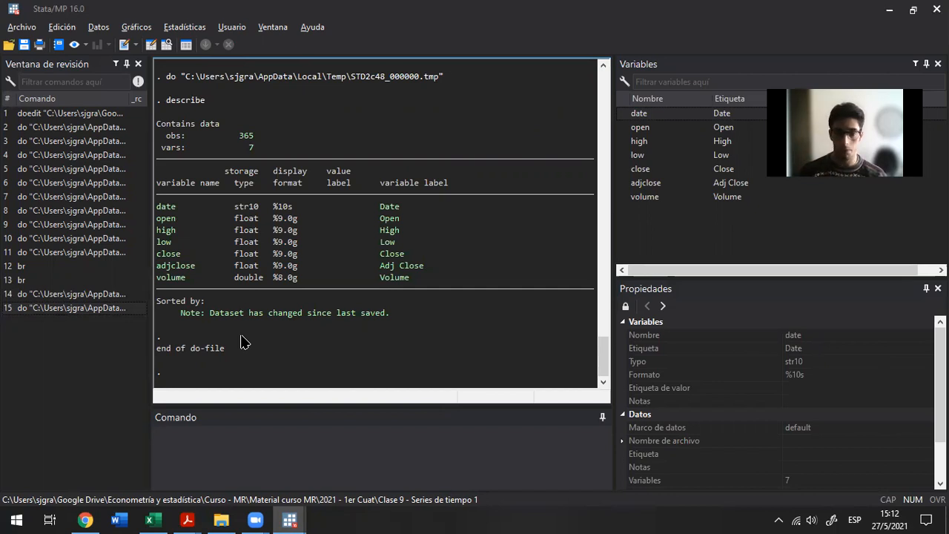
Return to the do-file and read through the droper check, the rename and drop block, and the date generation commands
key(alt+Tab)
key(Down)
key(Down)
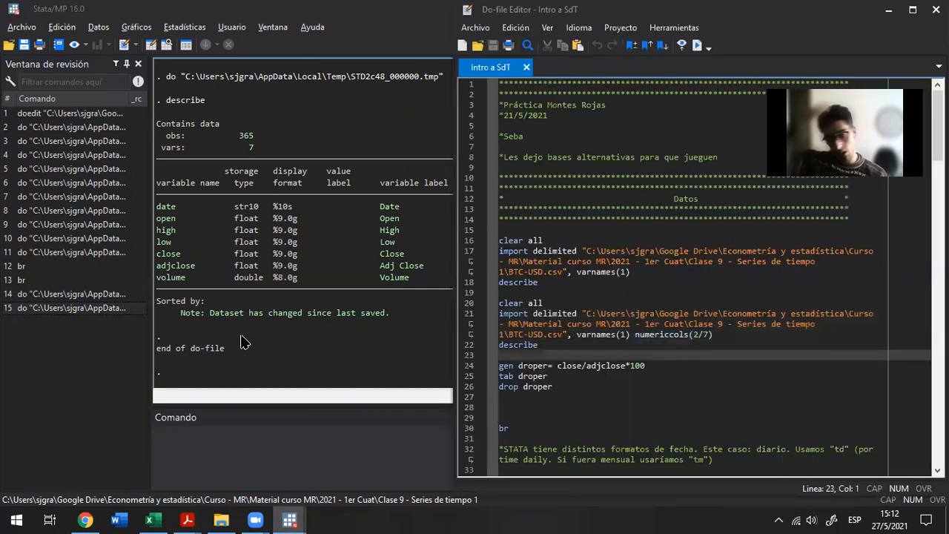
key(Down)
key(Down)
key(Down)
key(Down)
key(Down)
key(Down)
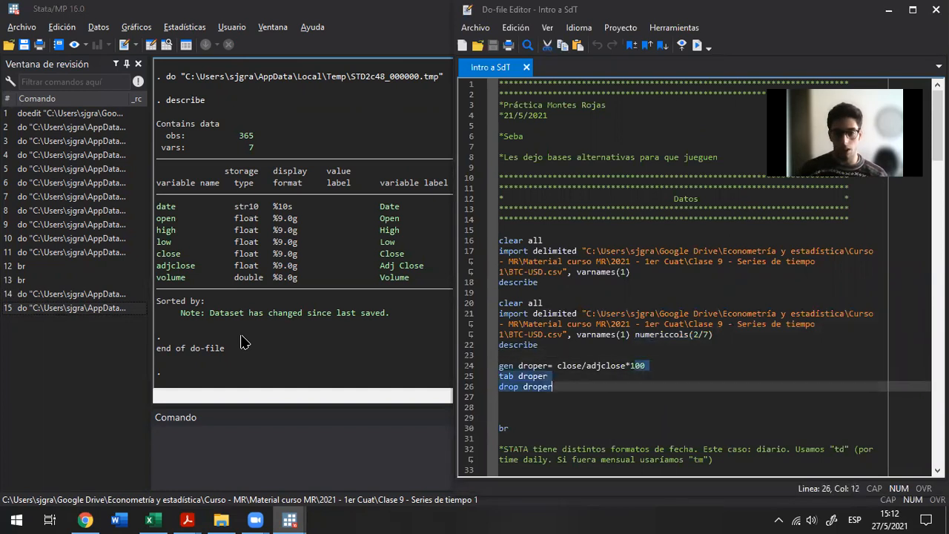
key(Down)
key(Down)
key(Down)
key(Down)
key(Down)
key(Down)
key(Down)
key(Down)
key(Down)
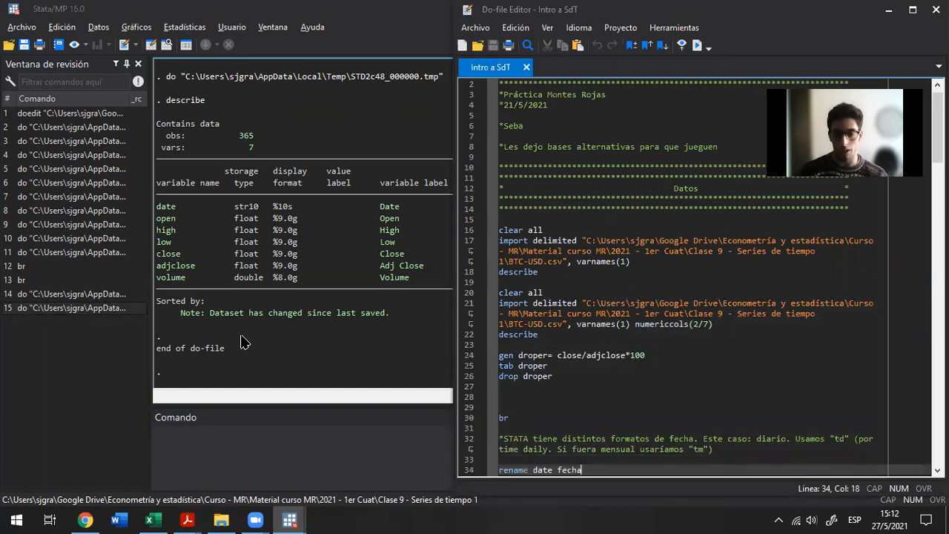
key(End)
key(Down)
key(Down)
key(Down)
key(Down)
key(Down)
key(Down)
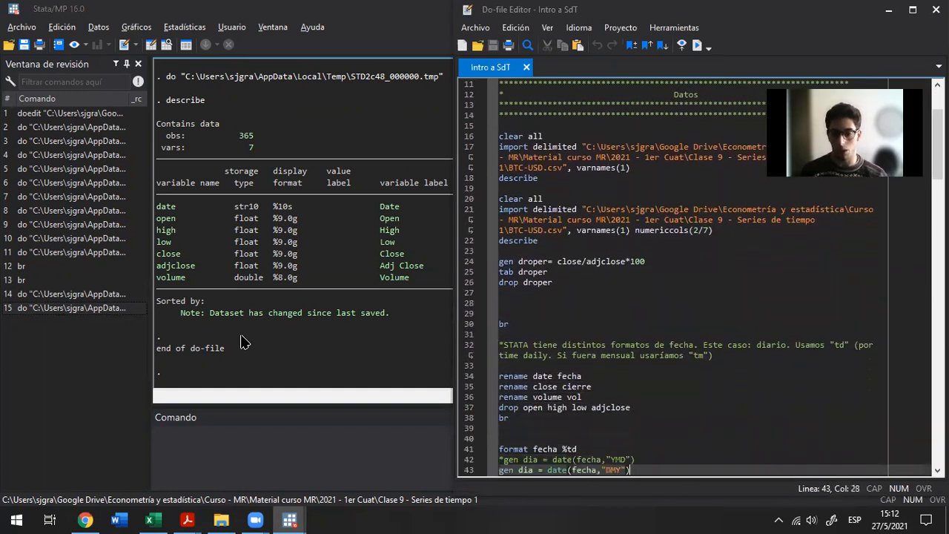
Run the block that renames date to fecha, close to cierre and volume to vol, drops open high low adjclose, and browses the data
key(End)
key(Up)
key(Up)
key(Up)
key(Up)
key(Up)
key(Up)
key(Up)
key(Up)
key(Up)
key(Up)
key(Up)
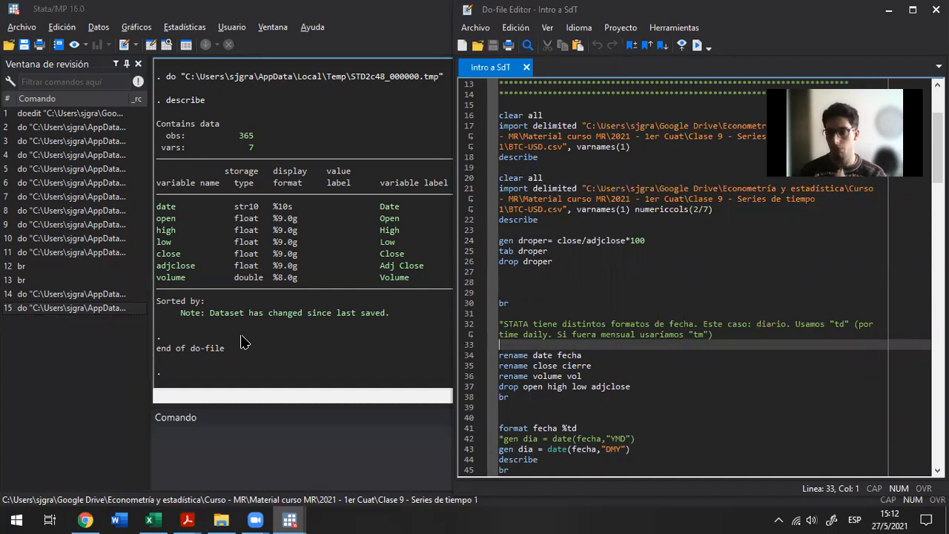
key(shift+Down)
key(shift+Down)
key(shift+Down)
key(shift+Down)
key(shift+Down)
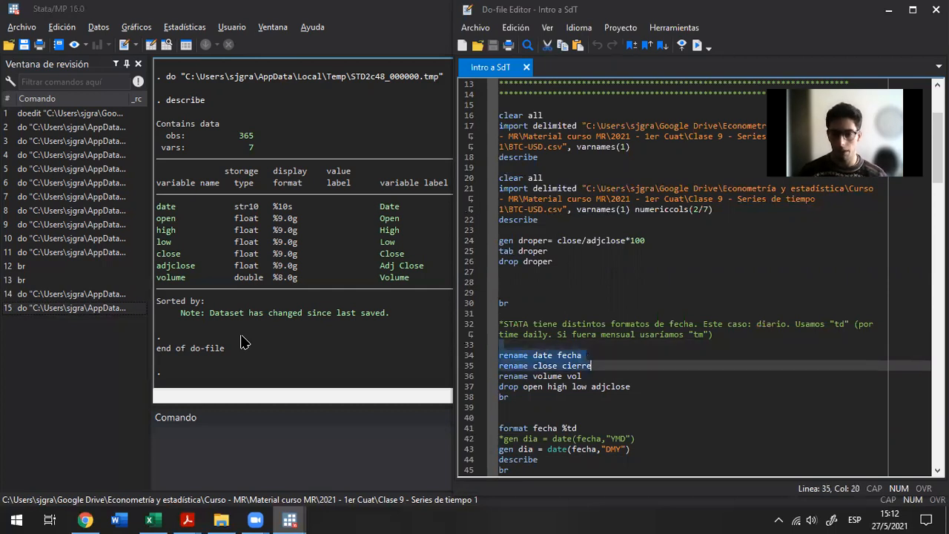
key(shift+End)
key(ctrl+d)
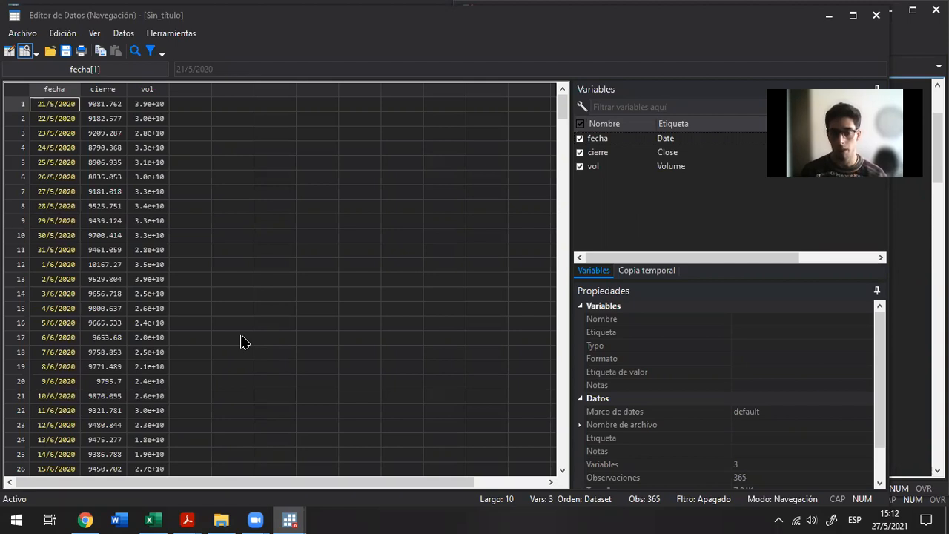
Inspect the storage types of fecha and cierre in the data browser, then close it
click(63, 120)
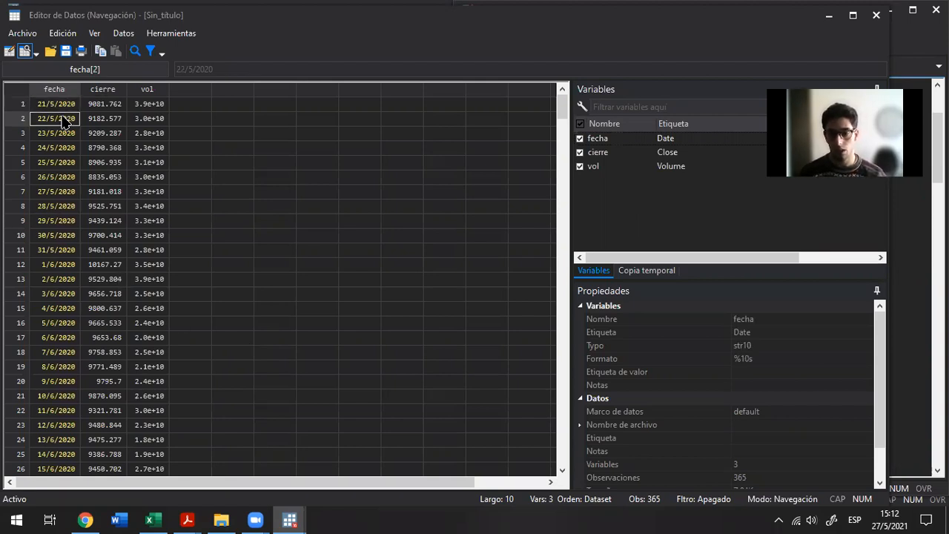
click(742, 343)
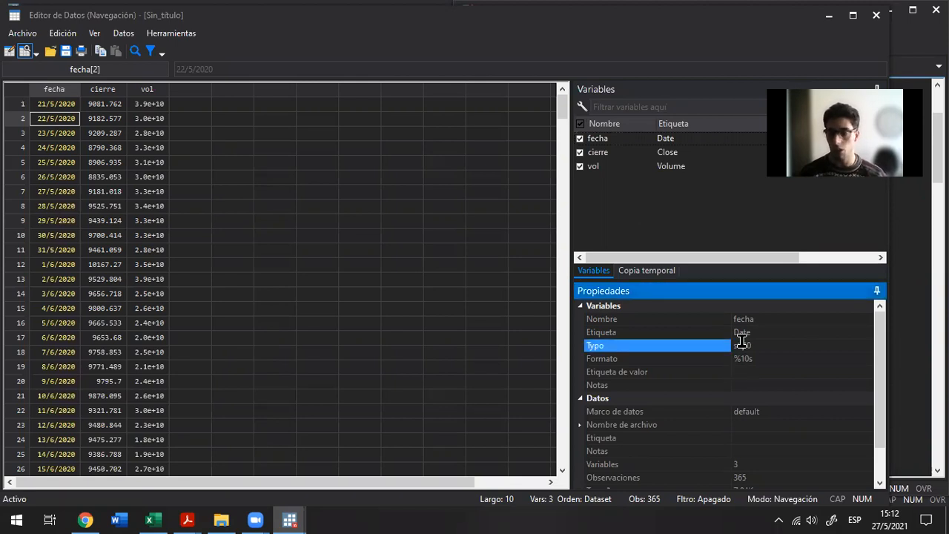
click(111, 90)
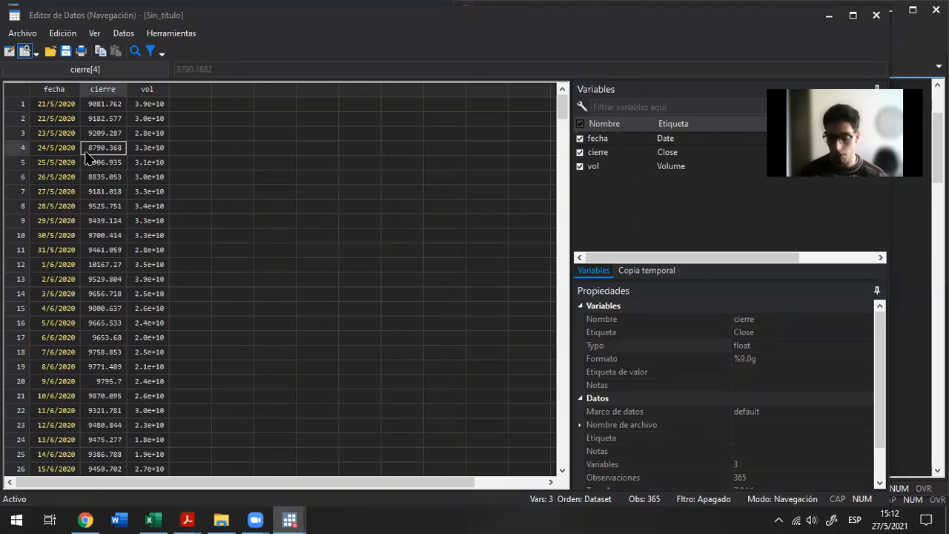
key(ctrl+Home)
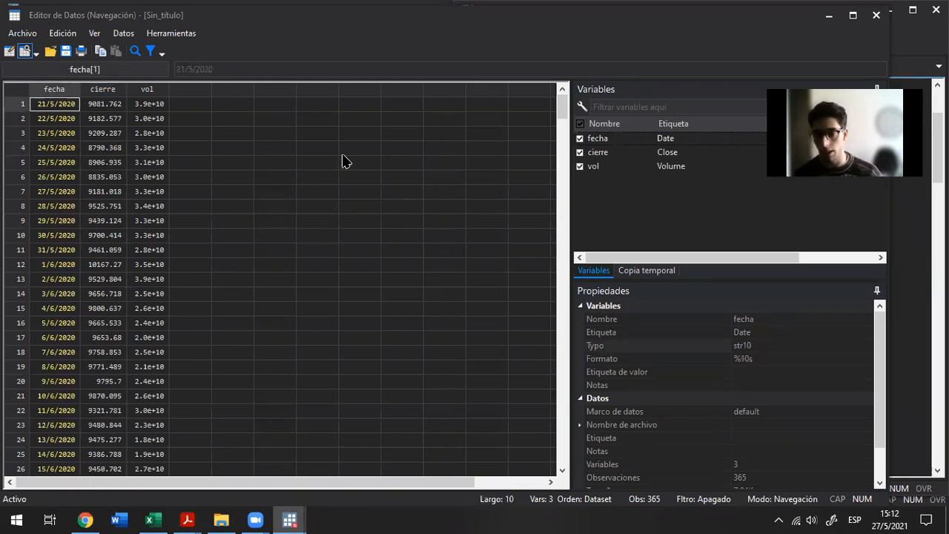
click(875, 14)
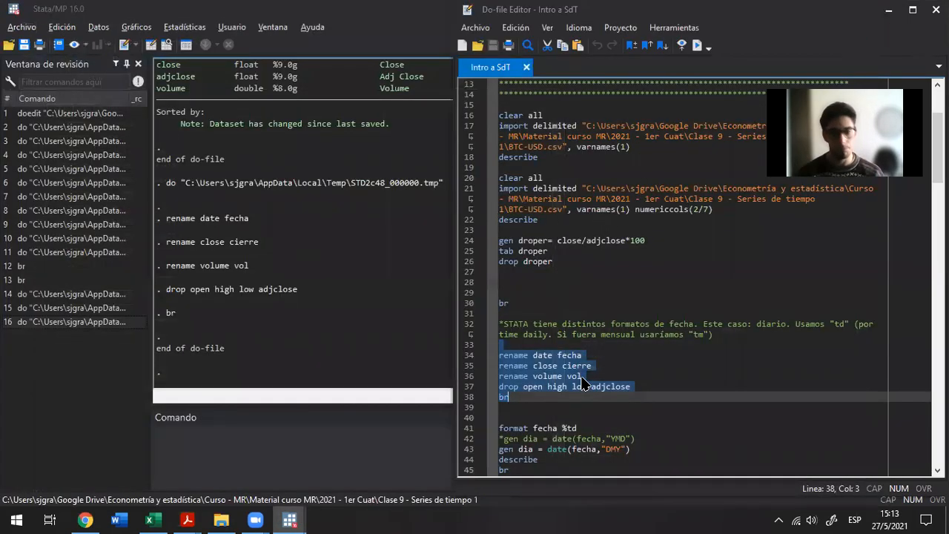
Try to apply the daily date format to fecha by running format fecha %td
scroll(580, 383, down, 4)
click(537, 303)
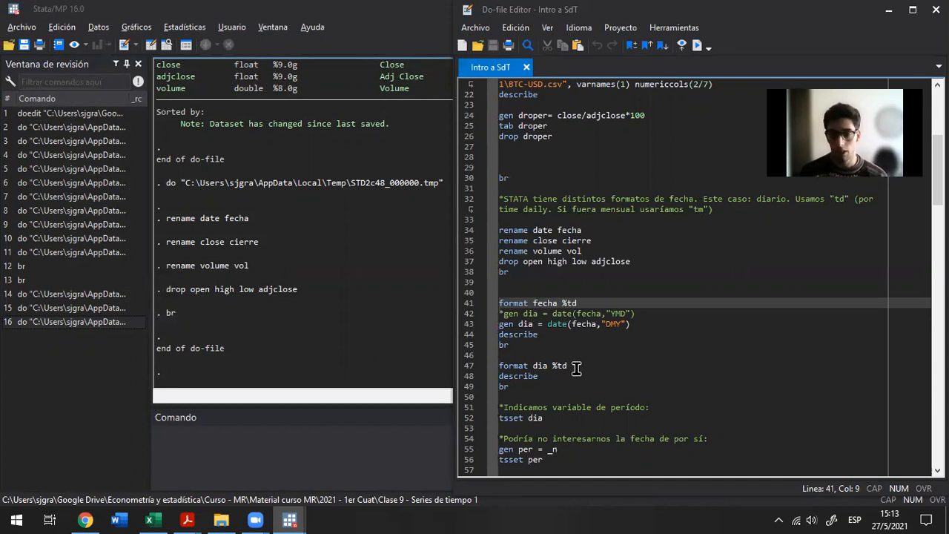
key(Home)
key(shift+End)
key(ctrl+d)
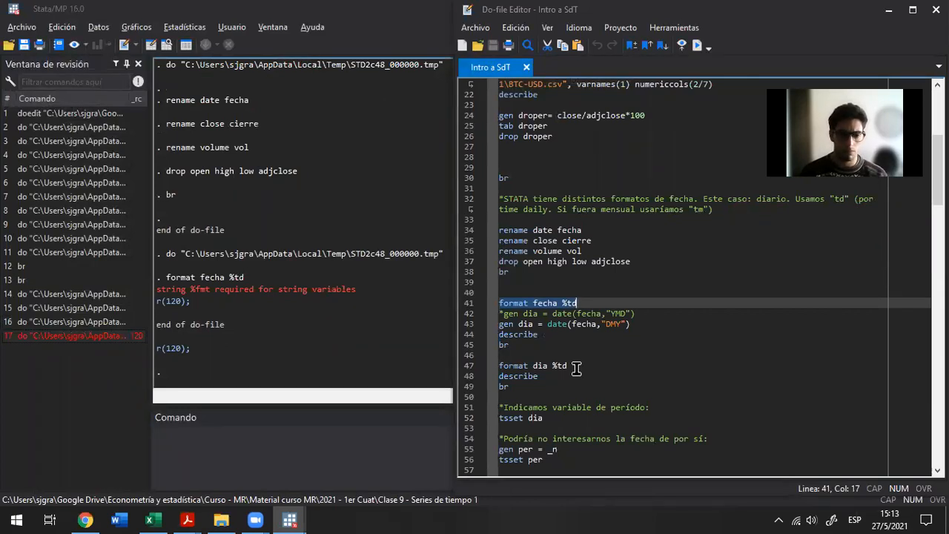
key(End)
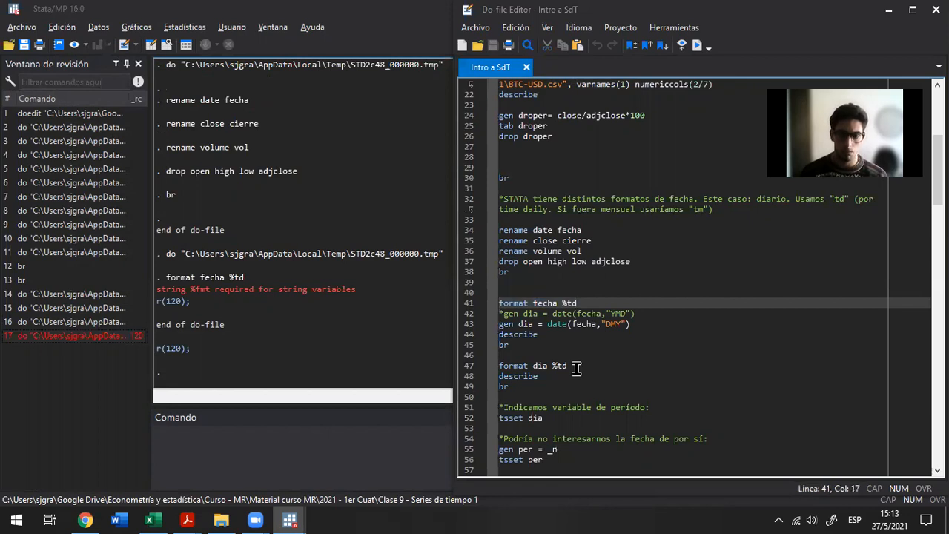
Generate the variable dia by running gen dia = date(fecha,"DMY")
key(Down)
key(Down)
key(shift+End)
key(ctrl+d)
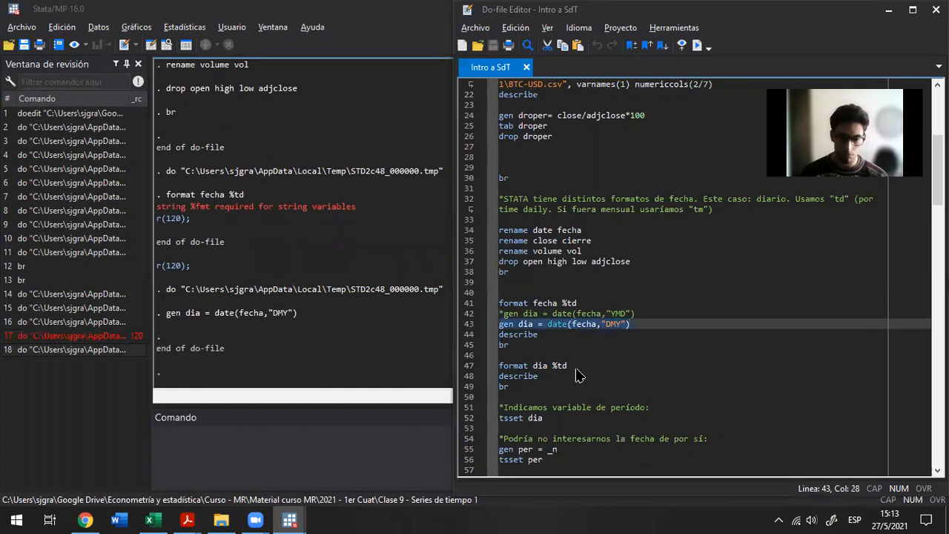
Browse the data with br, check the values and properties of dia, and close the data browser
key(alt+Tab)
text(br)
key(Return)
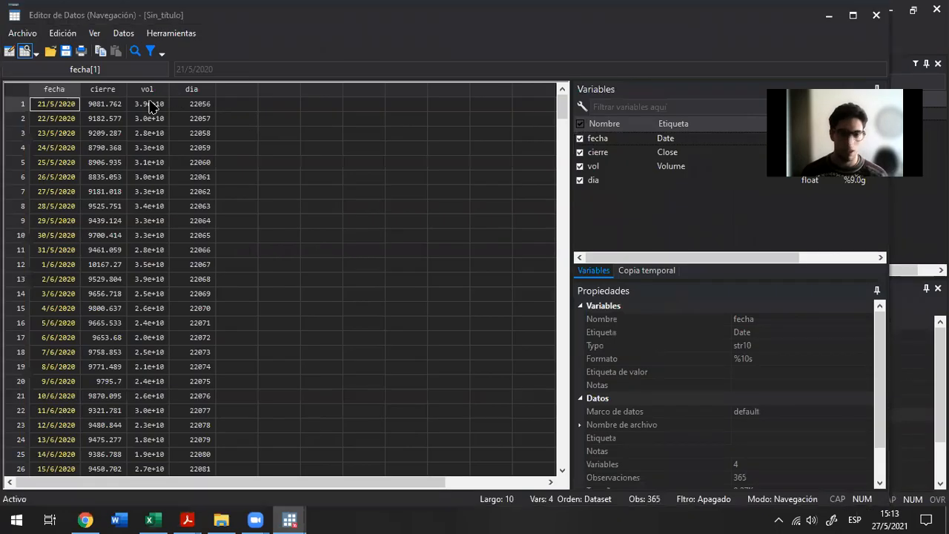
key(Down)
key(Down)
key(Right)
key(Right)
key(Right)
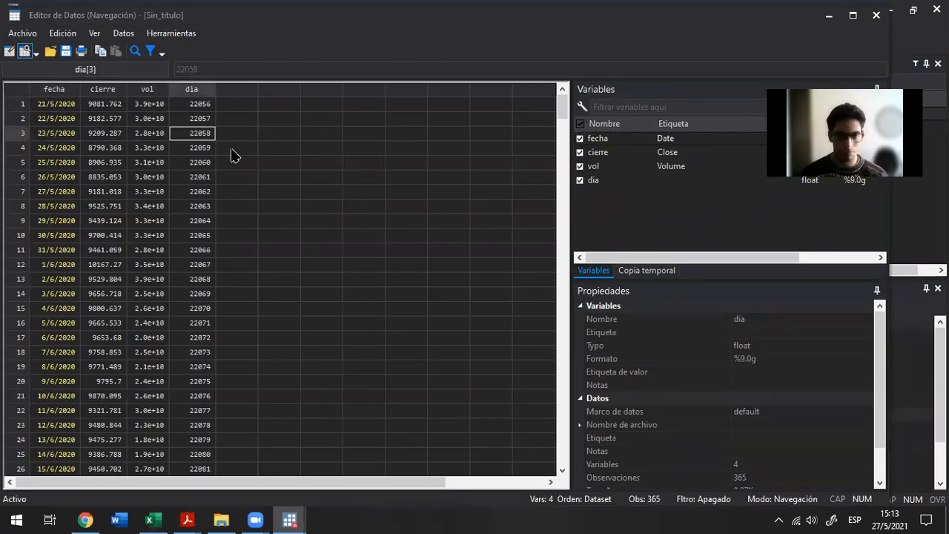
click(877, 15)
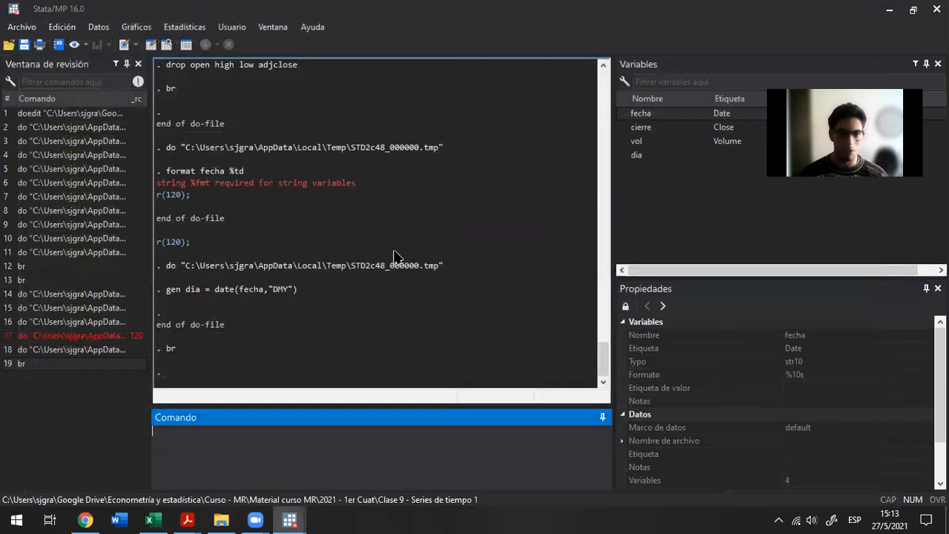
Return to the do-file and change the variable in the format fecha %td line to dia
key(alt+Tab)
key(Up)
key(Up)
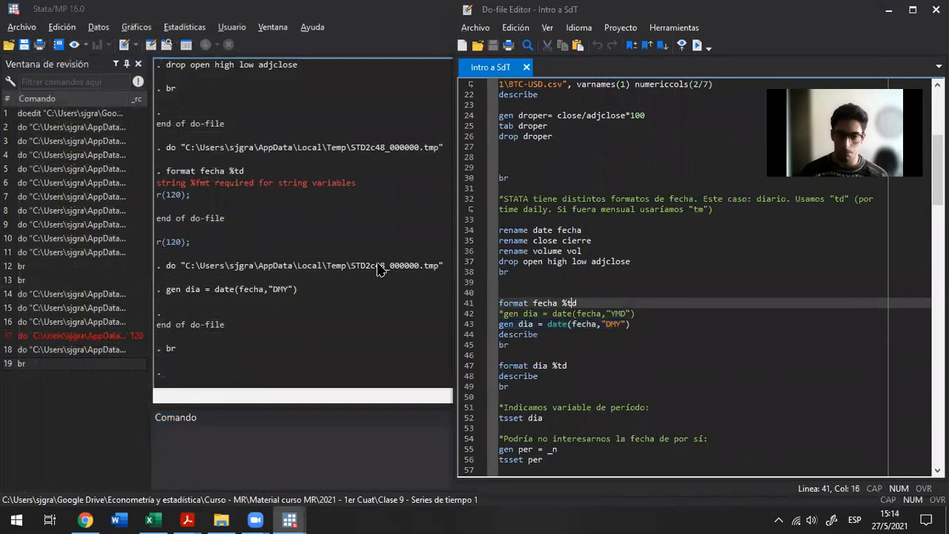
key(Down)
key(Up)
key(End)
key(shift+Home)
key(End)
key(Left)
key(Left)
key(Left)
key(ctrl+shift+Left)
text(dia)
Run the edited format dia %td line
key(Home)
key(shift+End)
key(ctrl+c)
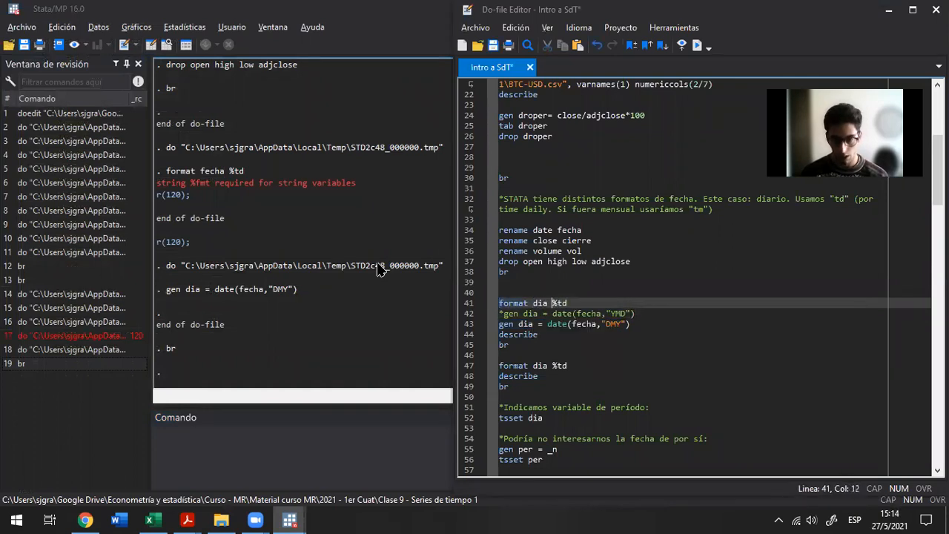
key(ctrl+d)
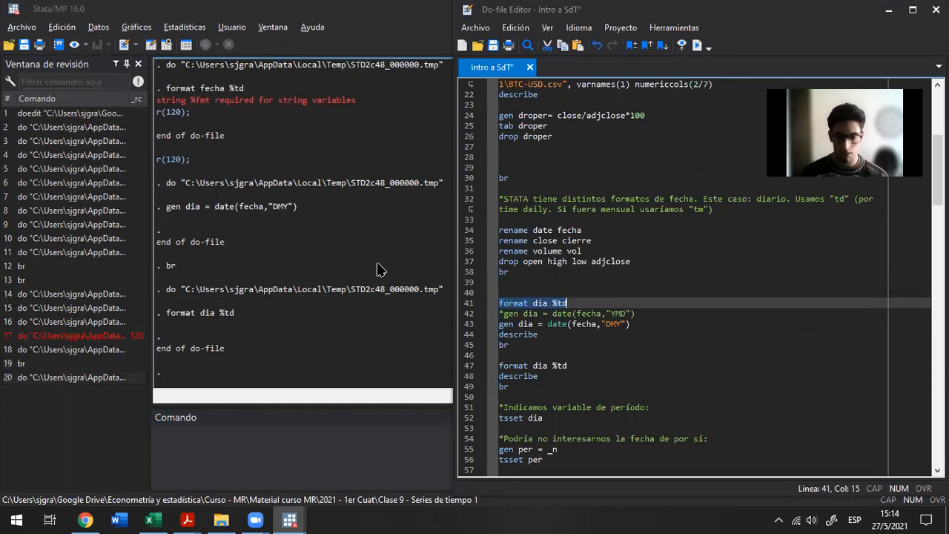
Move the edited format dia %td line directly below gen dia = date(fecha,"DMY") in the do-file
key(Delete)
key(Down)
key(Down)
key(End)
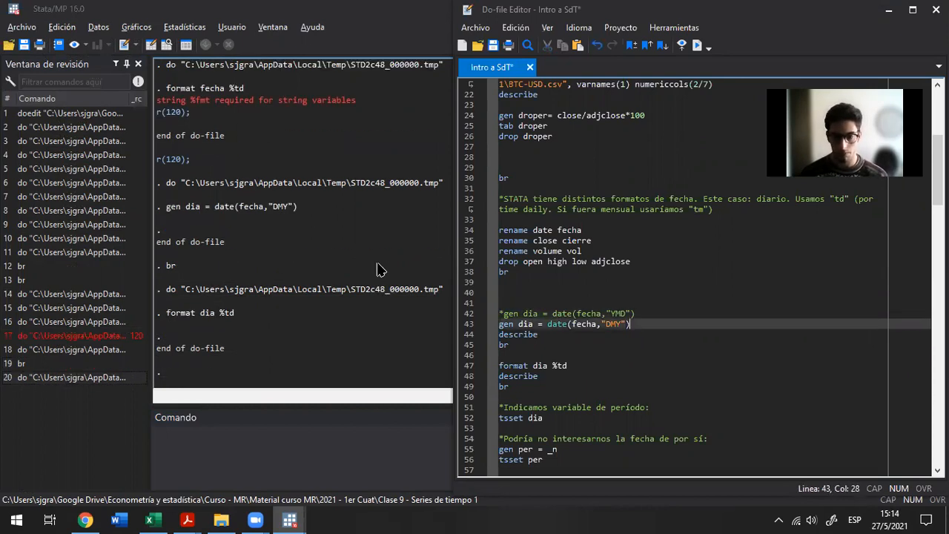
key(Return)
key(ctrl+v)
key(Home)
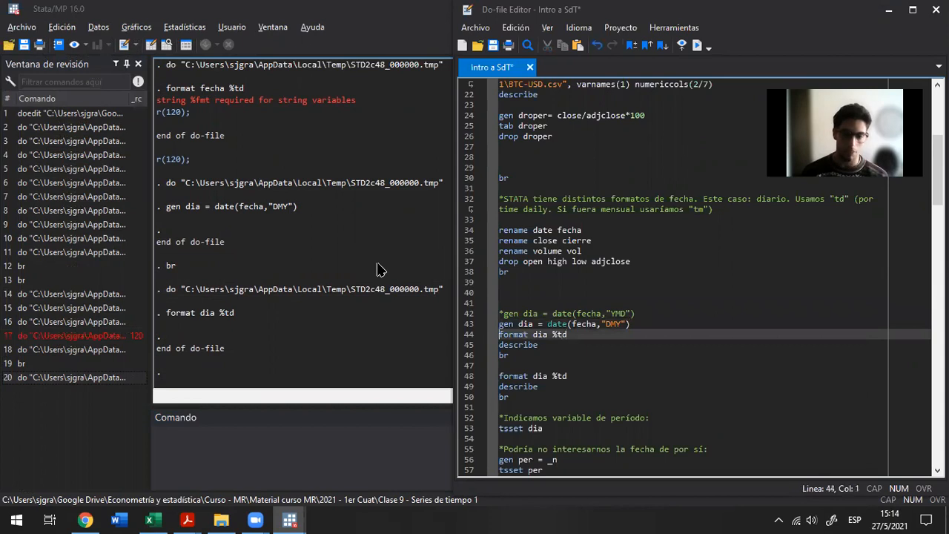
Browse the data again with br and examine the first value and display format of dia
key(alt+Tab)
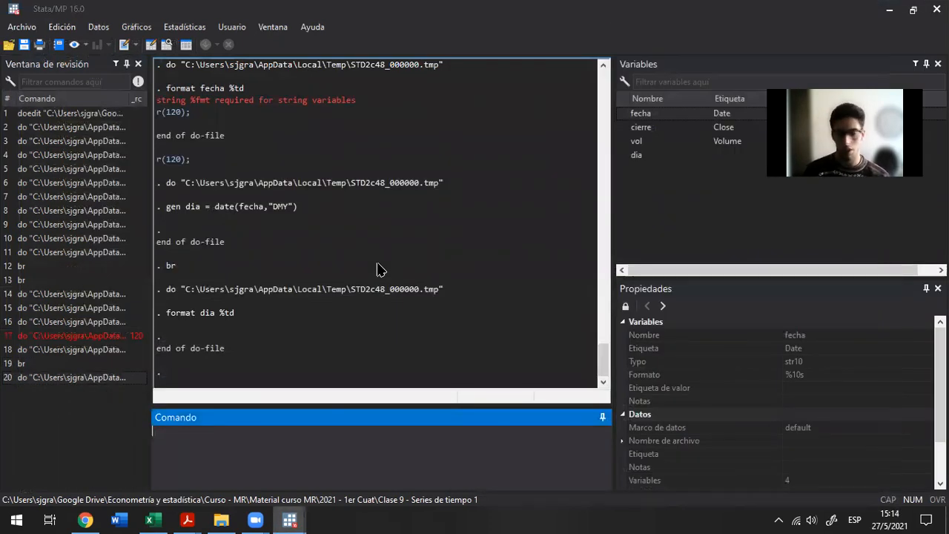
text(br)
key(Return)
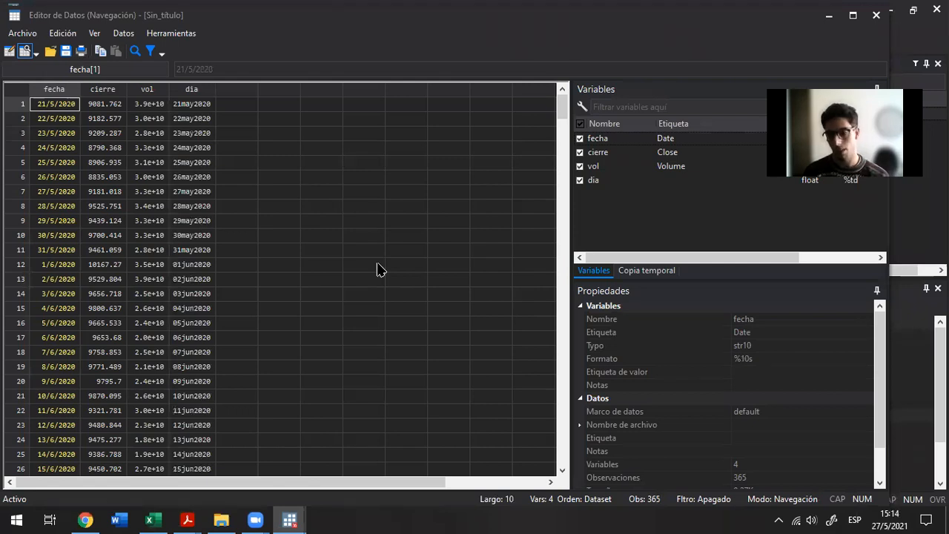
key(ctrl+Right)
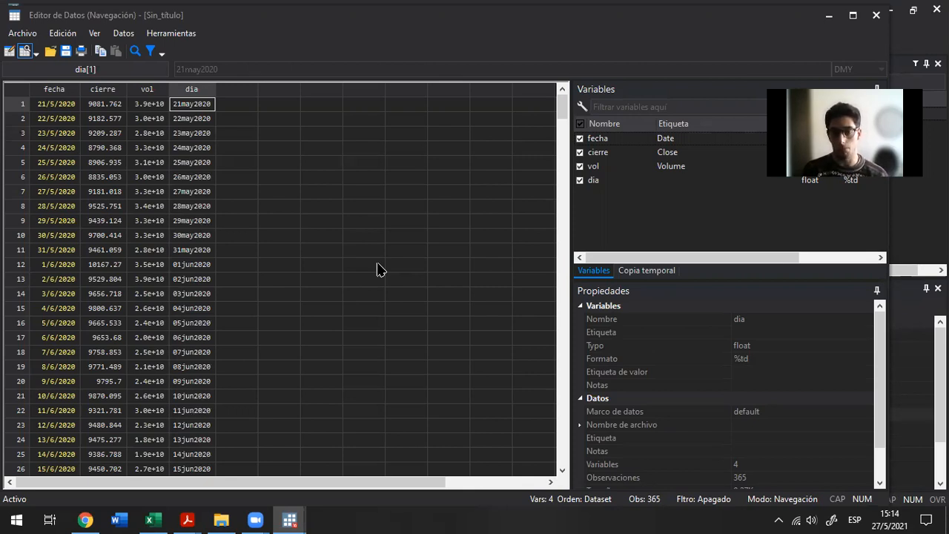
Return to the do-file and examine the fecha and "DMY" arguments of the gen dia = date(fecha,"DMY") line
key(alt+Tab)
key(alt+Tab)
key(Tab)
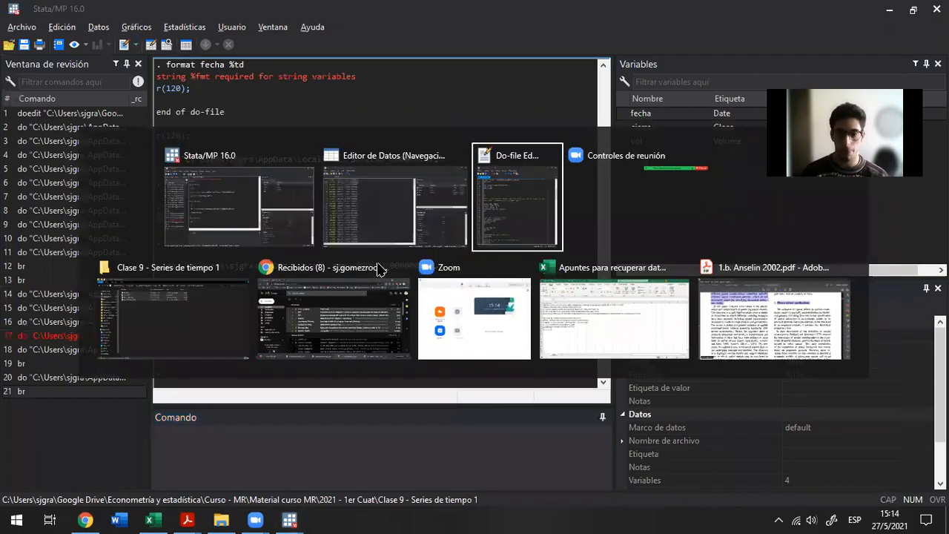
key(shift+End)
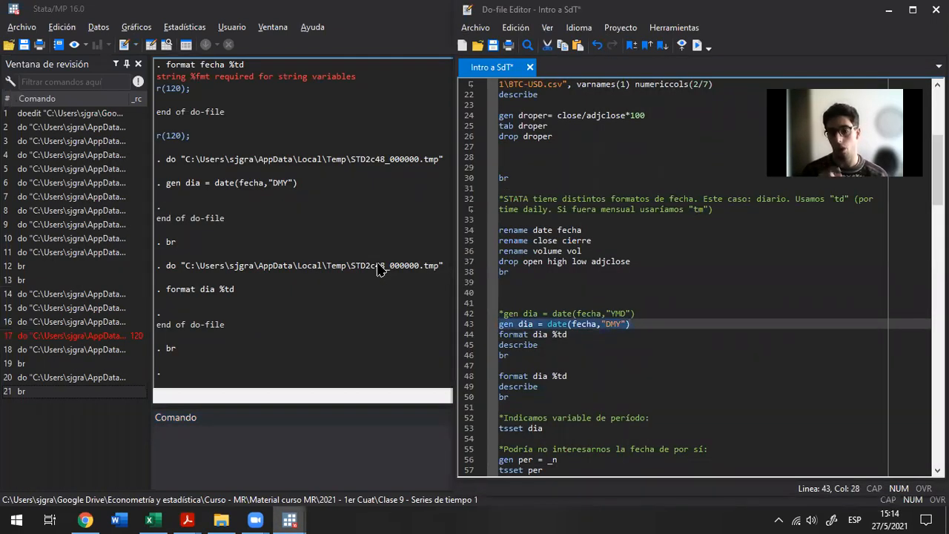
key(Home)
key(Right)
key(shift+Right)
key(shift+Right)
key(shift+Right)
key(shift+Right)
key(shift+Right)
key(shift+Right)
key(shift+Right)
key(shift+Right)
key(shift+Right)
key(shift+Right)
key(shift+Right)
key(shift+Right)
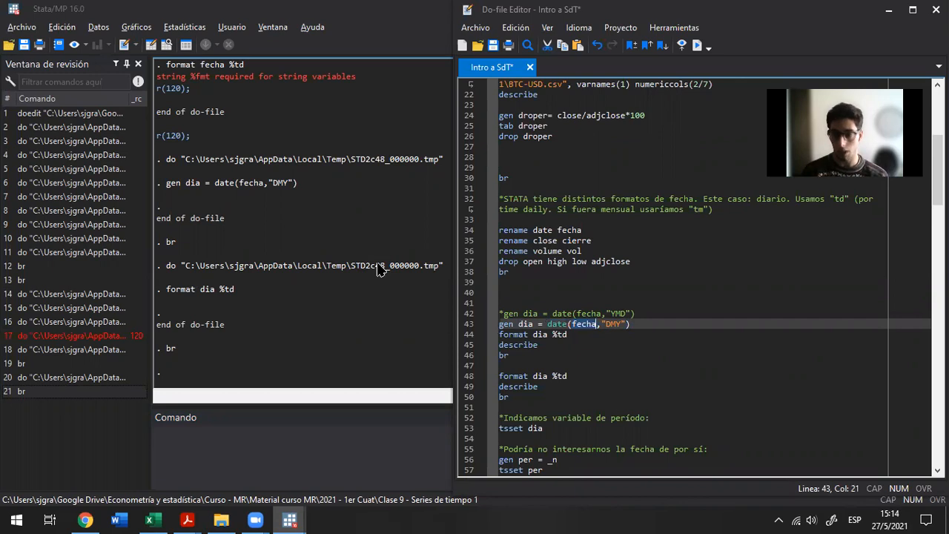
key(Right)
key(Right)
key(Right)
key(ctrl+shift+Right)
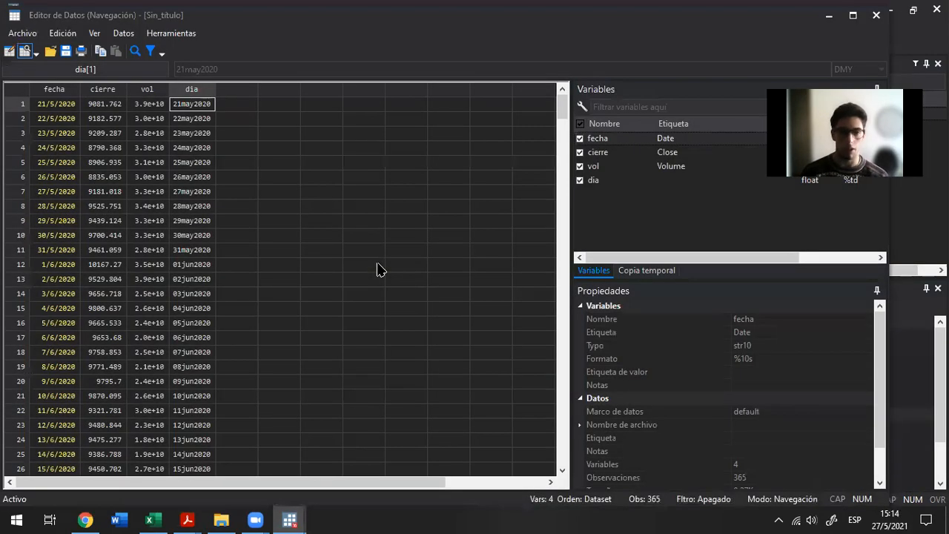
Examine the day/month/year order of the first four fecha values in the data browser and close it
click(49, 103)
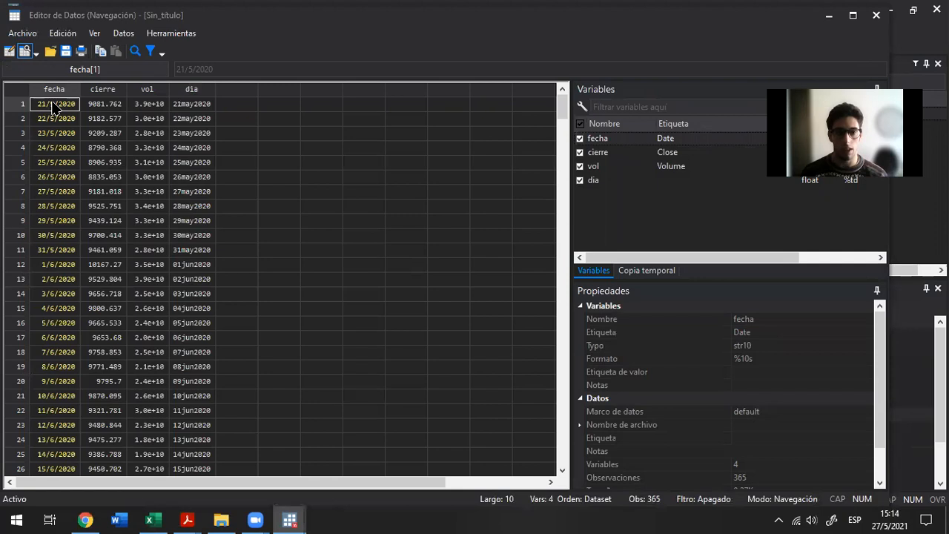
click(52, 118)
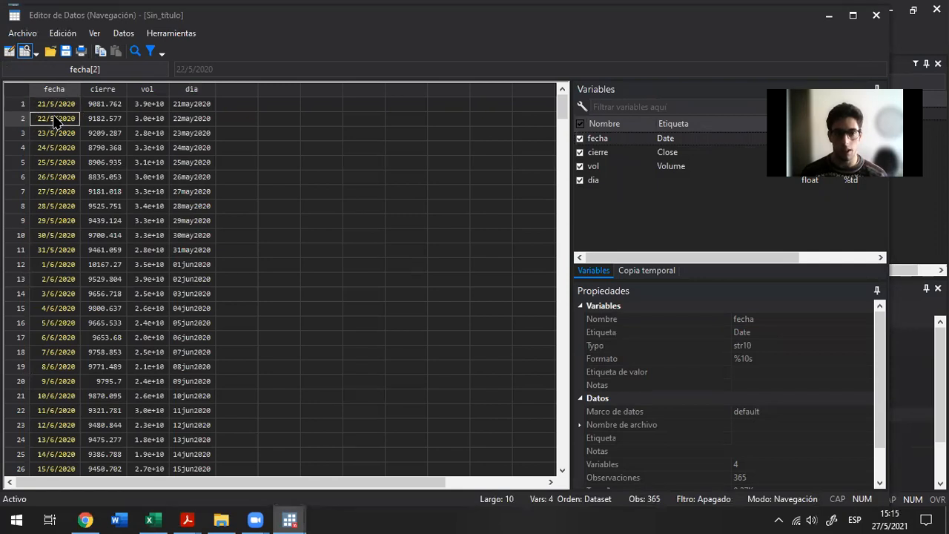
click(57, 132)
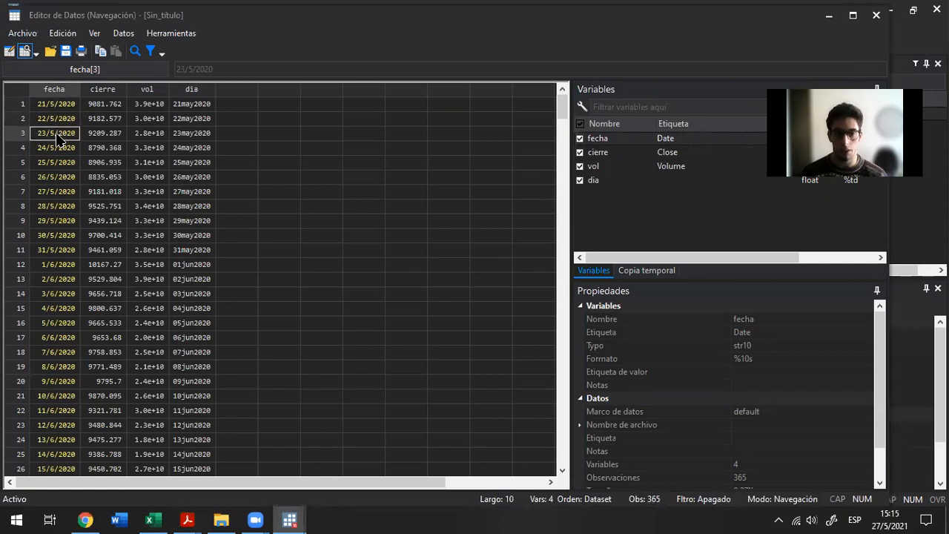
click(44, 148)
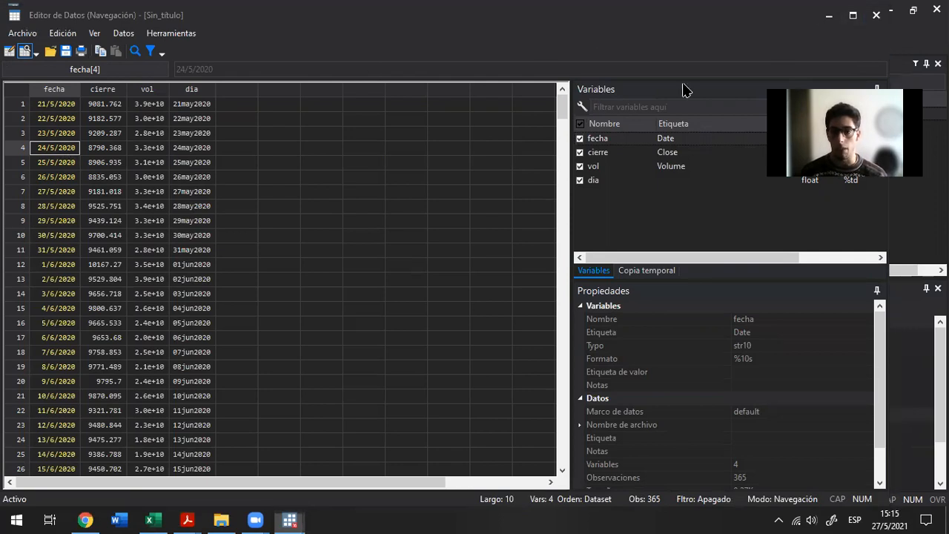
click(876, 15)
Run the describe line that sits below the first format dia %td in the do-file
key(alt+Tab)
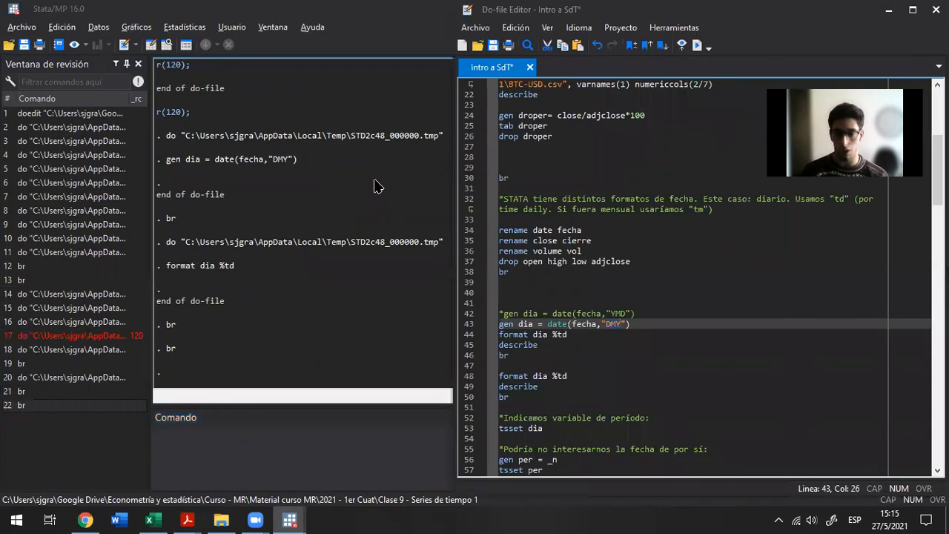
key(Up)
key(Home)
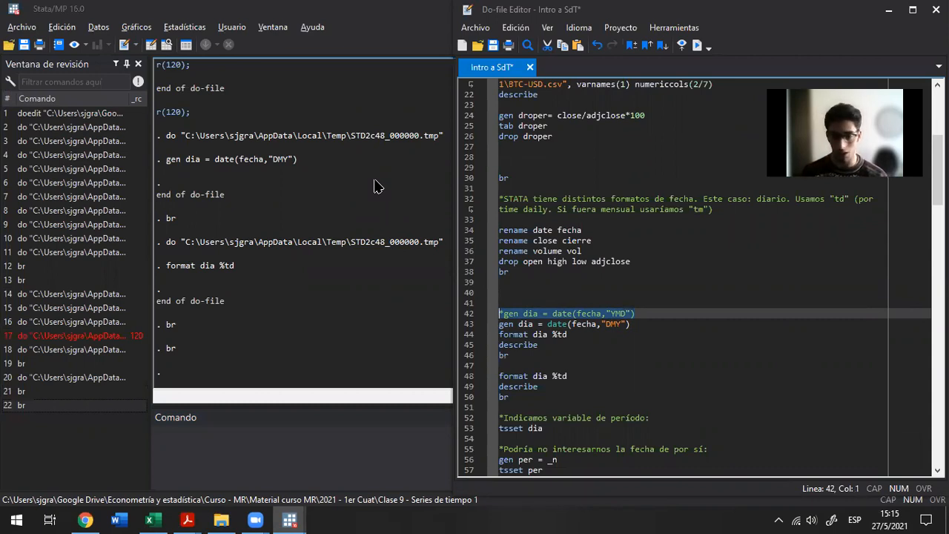
key(Down)
key(Down)
key(Down)
key(shift+End)
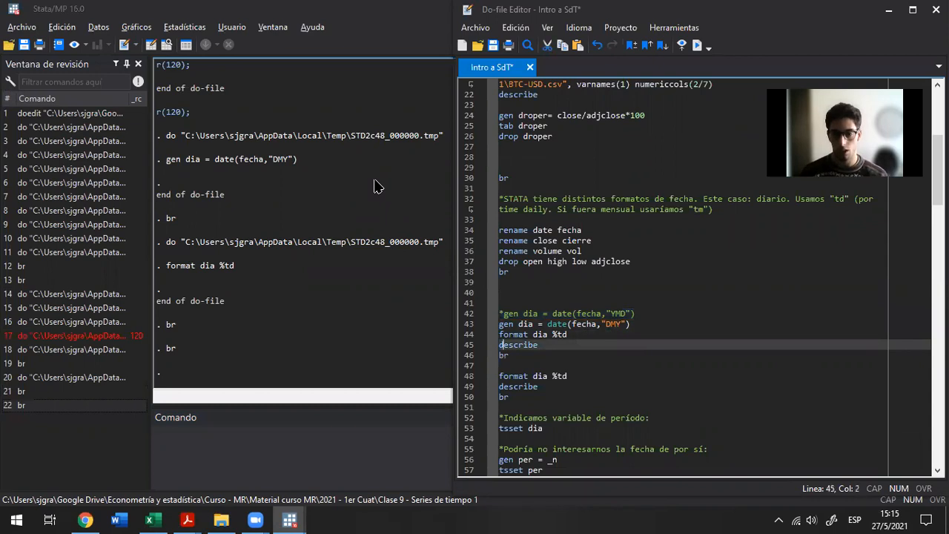
key(ctrl+d)
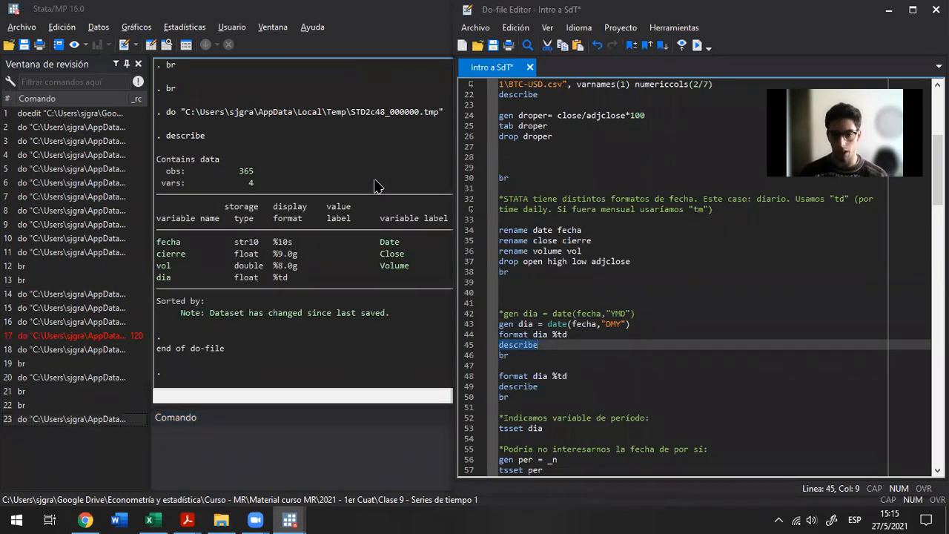
Compare the storage type and display format of dia and fecha in the describe output
click(373, 185)
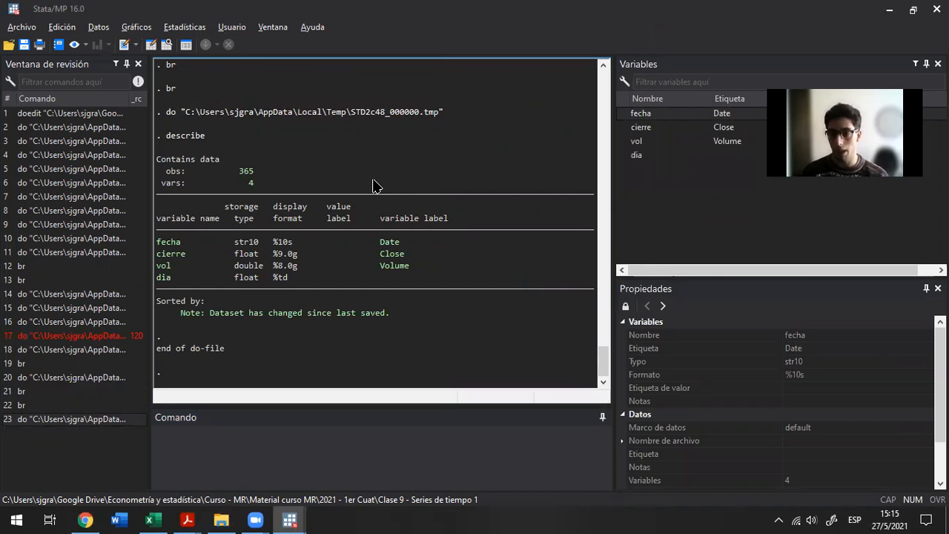
drag(230, 277, 333, 282)
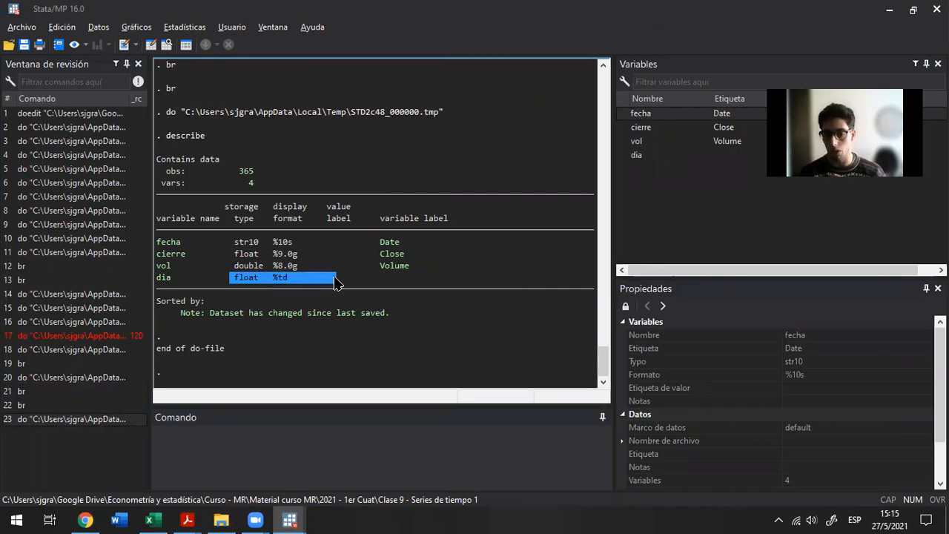
click(335, 282)
drag(232, 242, 426, 245)
click(339, 298)
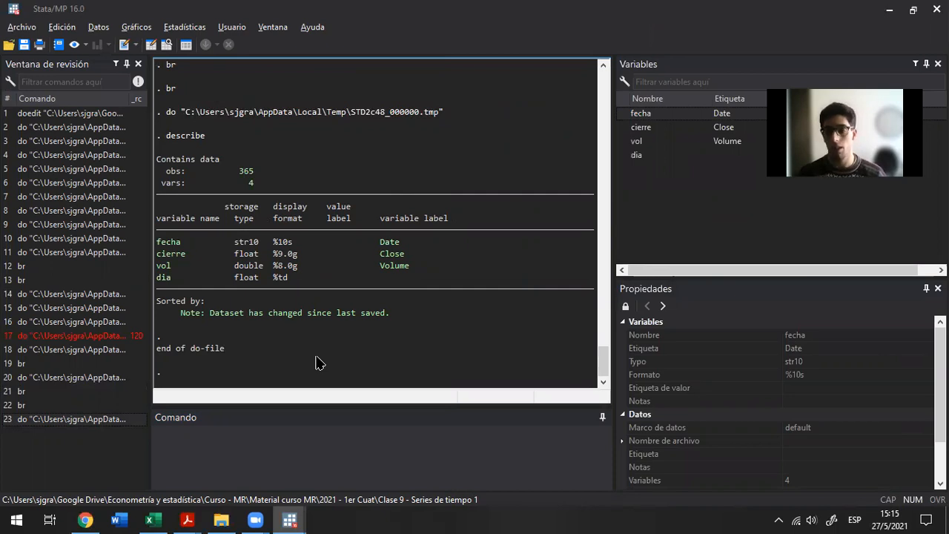
drag(161, 277, 377, 279)
click(377, 279)
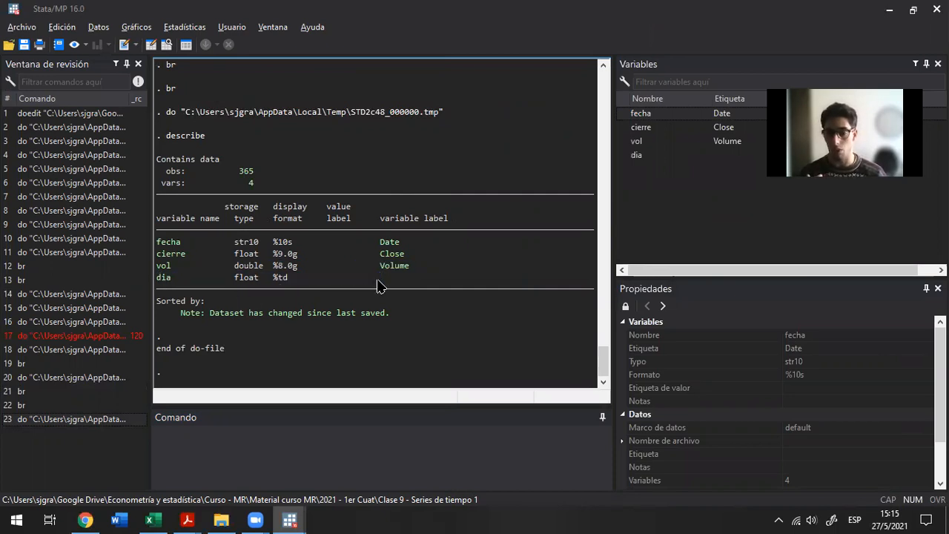
Review the do-file lines that declare the time variable, from tsset dia down to the alternative period variable
key(alt+Tab)
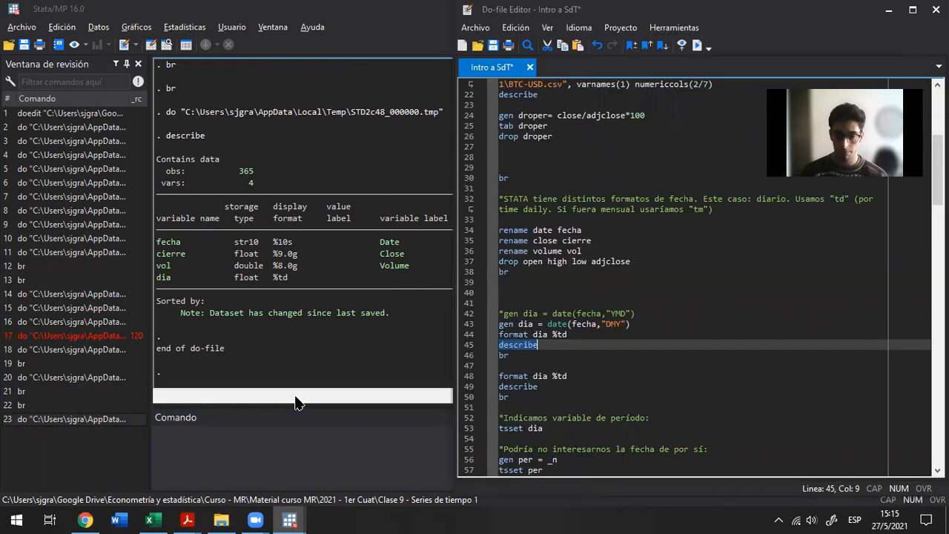
key(Down)
key(Down)
key(Down)
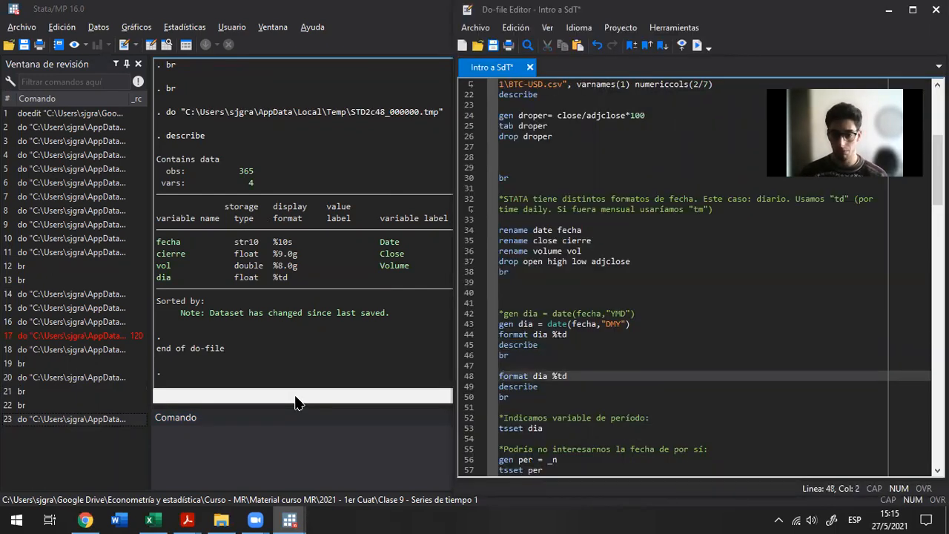
key(Down)
key(Down)
key(Down)
key(Down)
key(Down)
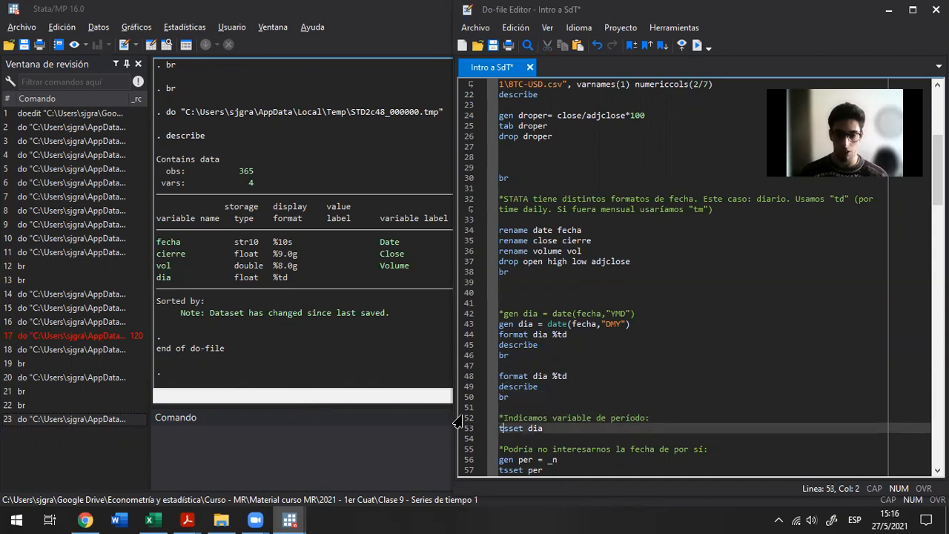
scroll(556, 324, down, 4)
scroll(556, 323, down, 2)
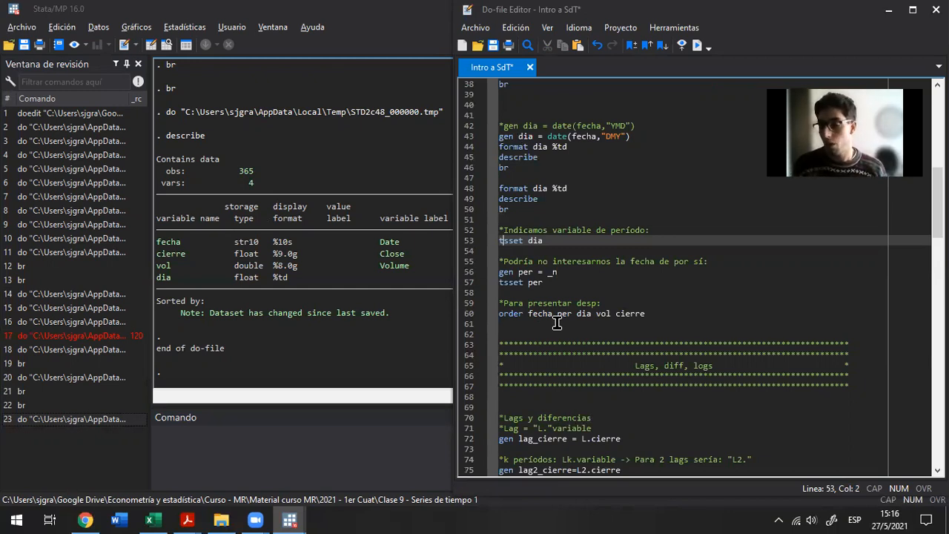
Run the gen per = _n line to create a period variable numbered by observation
key(Down)
key(Down)
key(Down)
key(Home)
key(shift+End)
key(ctrl+d)
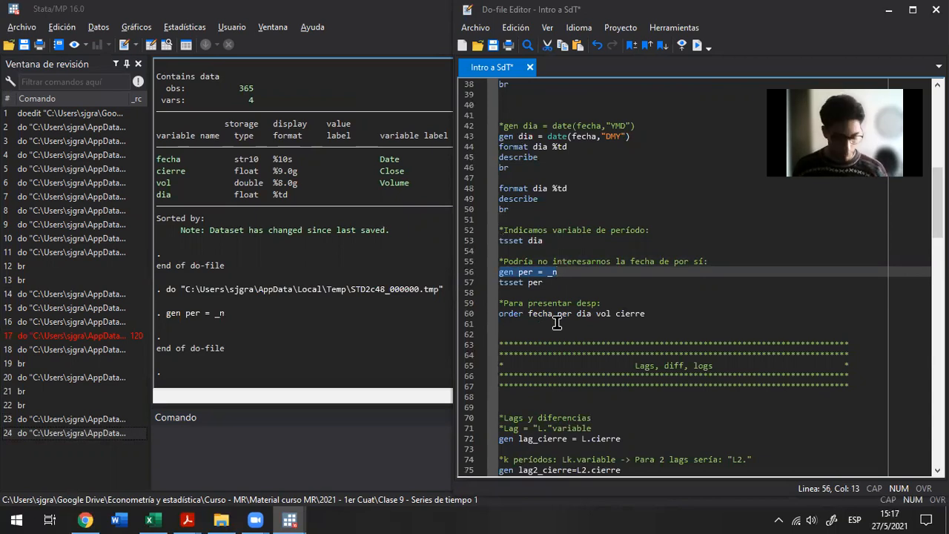
Browse the data with br and examine the values of the per column
key(alt+Tab)
text(br)
key(Return)
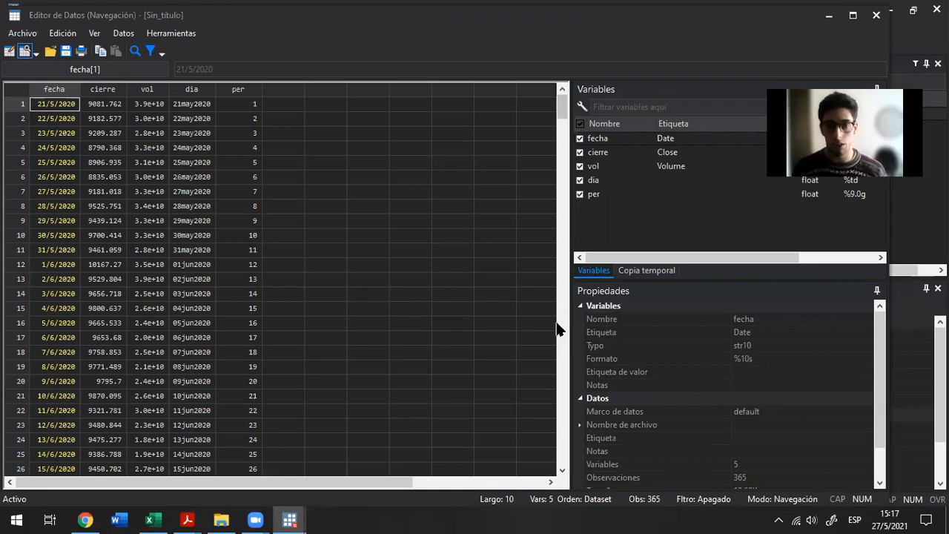
key(Right)
key(Right)
key(Right)
key(Right)
key(Down)
key(Down)
key(Down)
key(Down)
key(Down)
key(Down)
key(Down)
key(Down)
key(Down)
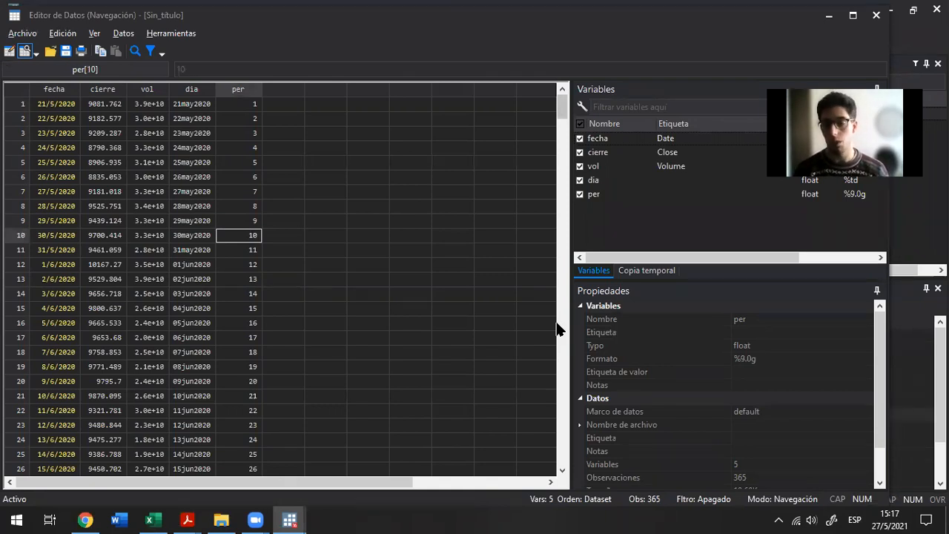
Reopen the data browser, highlight every observation from fecha through per to review the dataset, and close it
key(alt+Tab)
key(alt+Tab)
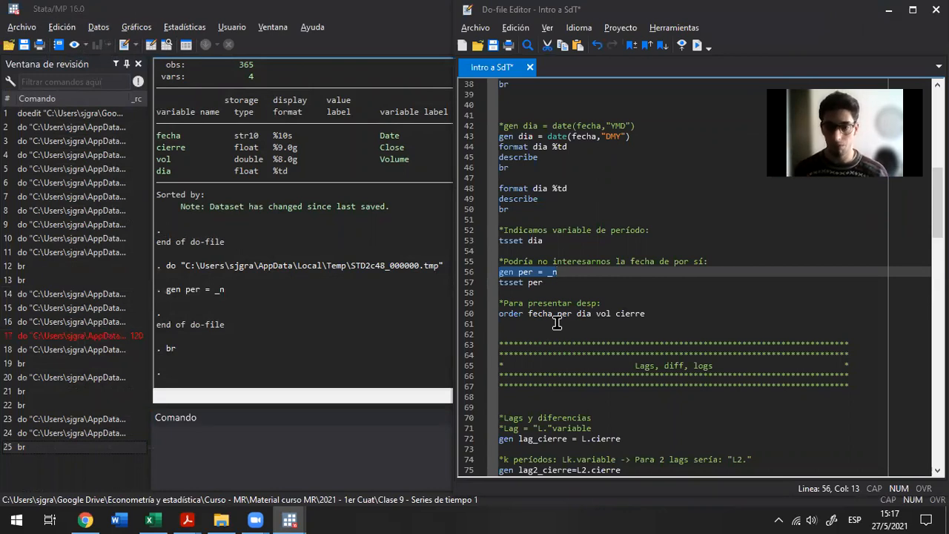
key(Down)
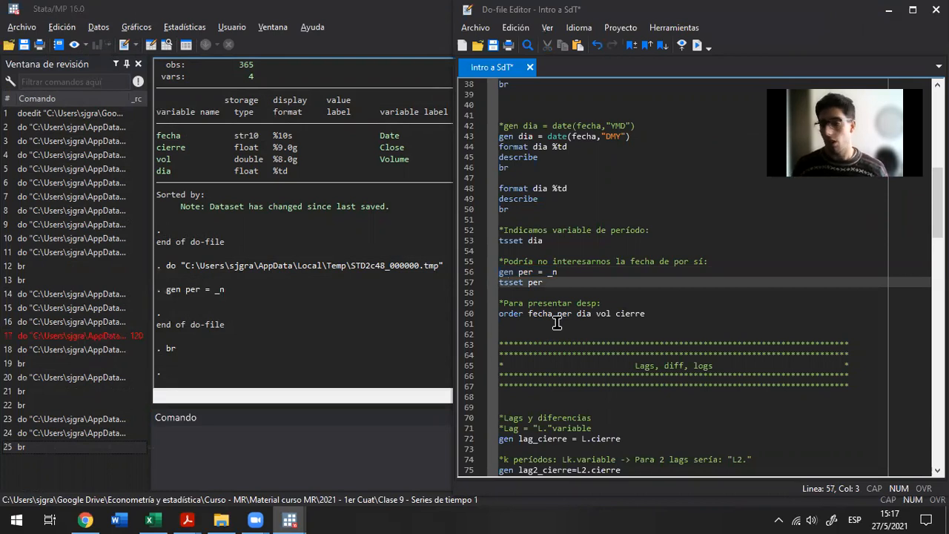
key(alt+Tab)
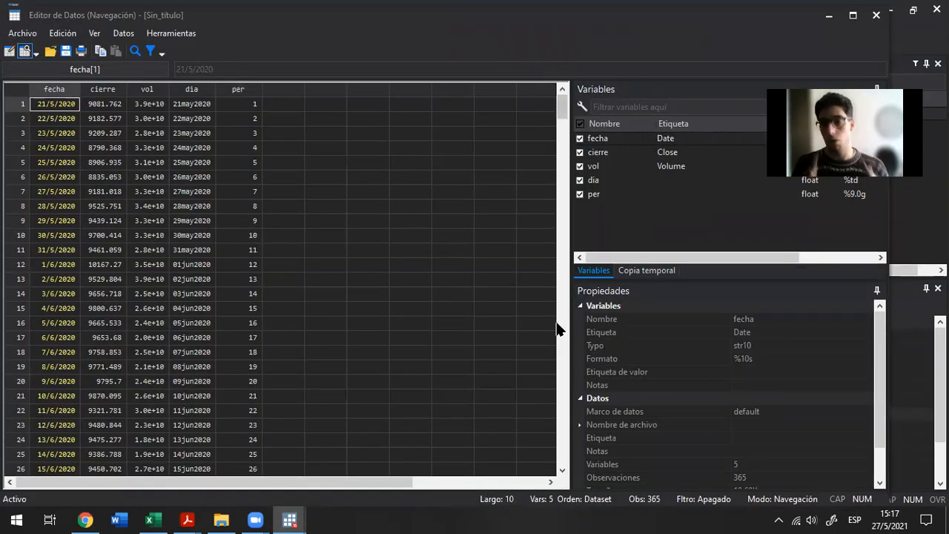
key(ctrl+shift+Down)
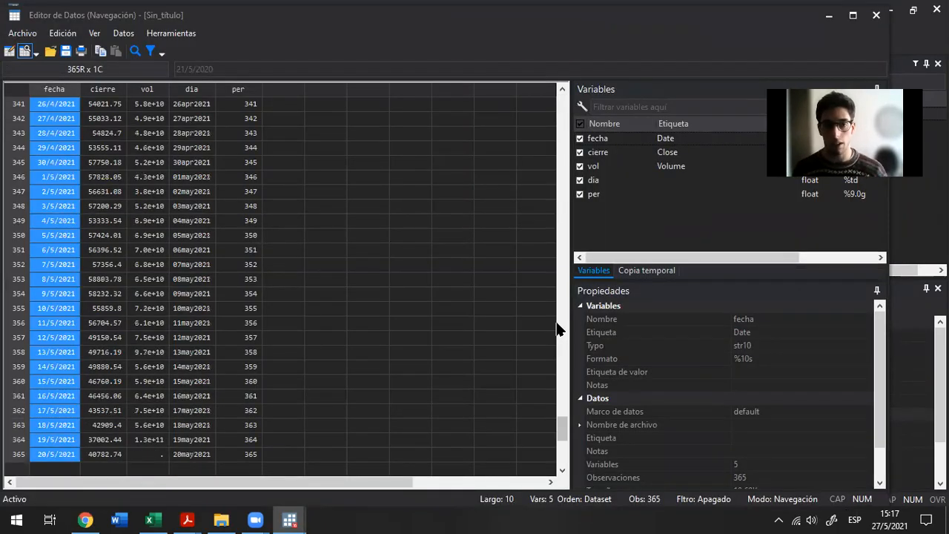
key(shift+Right)
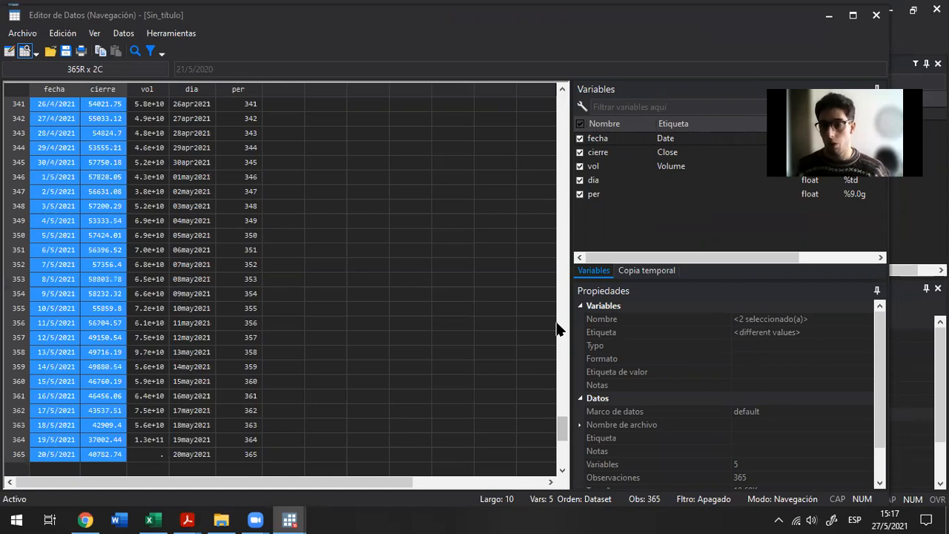
key(shift+Right)
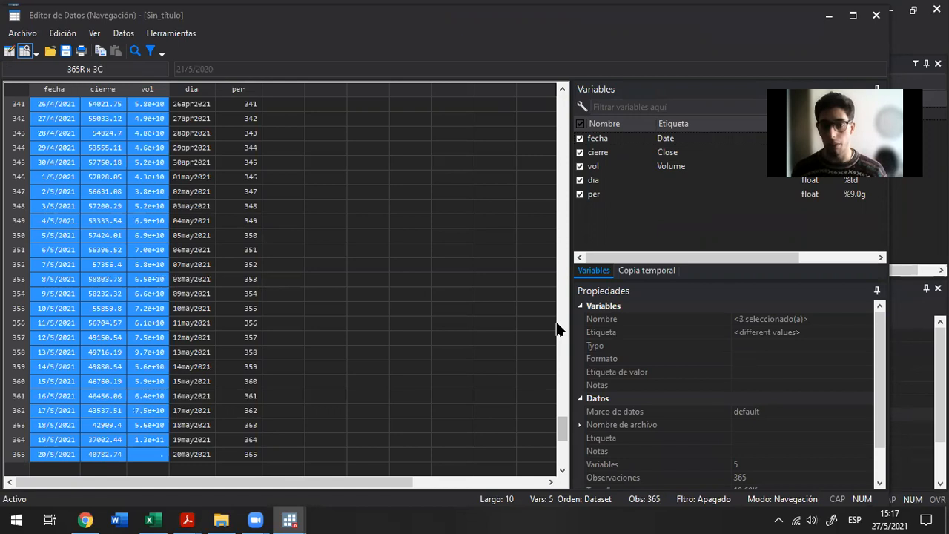
key(shift+Right)
key(shift+Right)
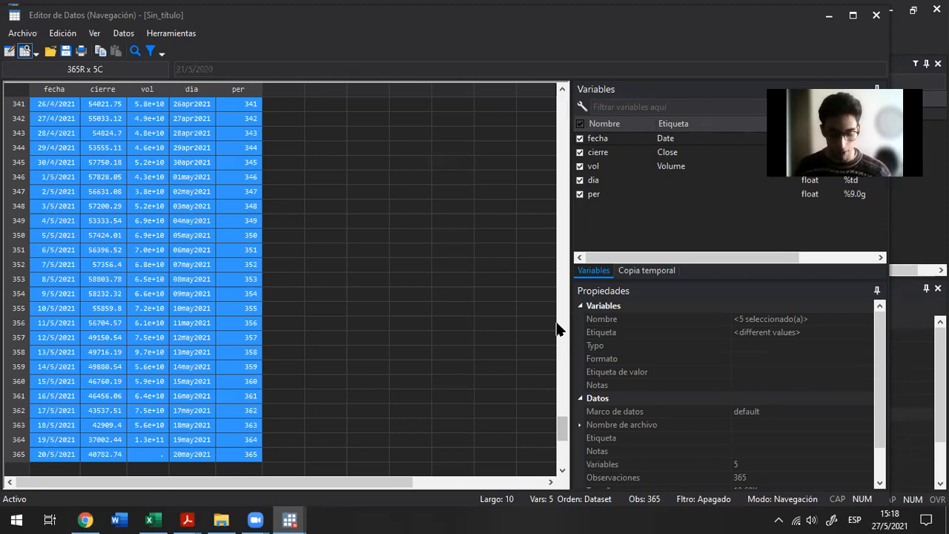
key(alt+F4)
Run the tsset dia line in the do-file to declare dia as the time variable and check its output
key(alt+Tab)
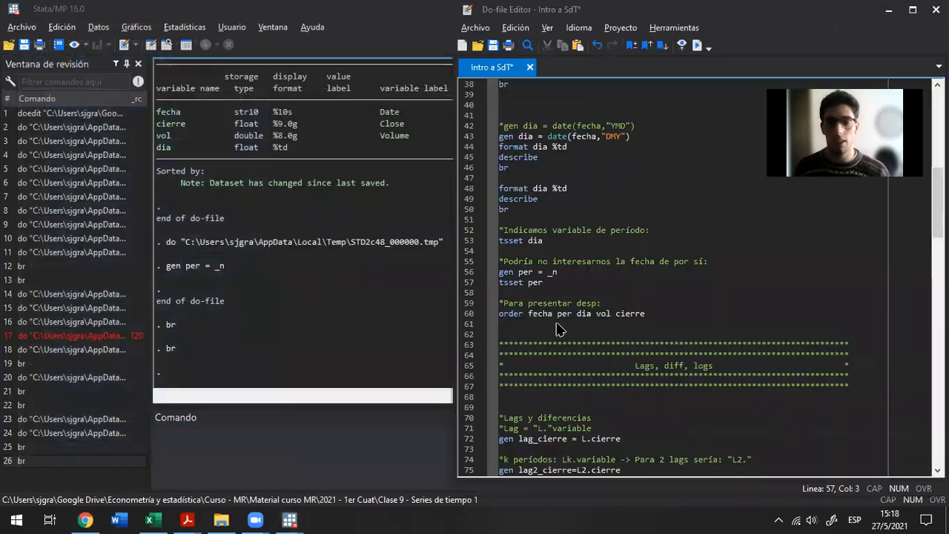
key(Home)
key(shift+End)
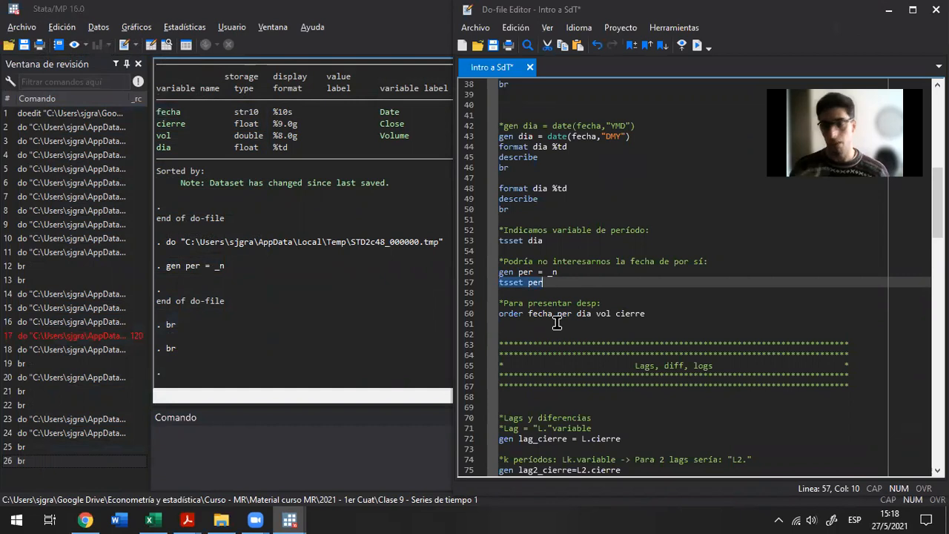
key(Up)
key(Up)
key(Up)
key(Up)
key(Home)
key(shift+End)
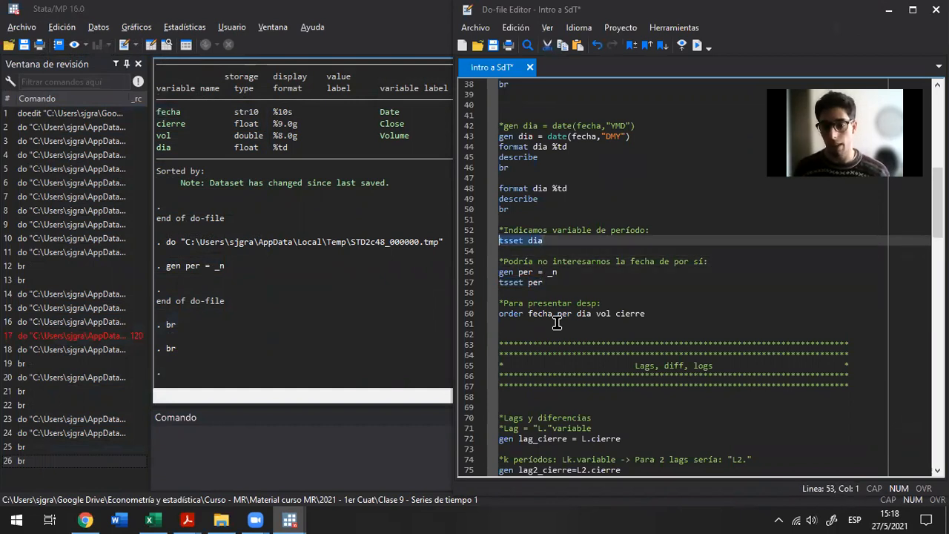
key(ctrl+d)
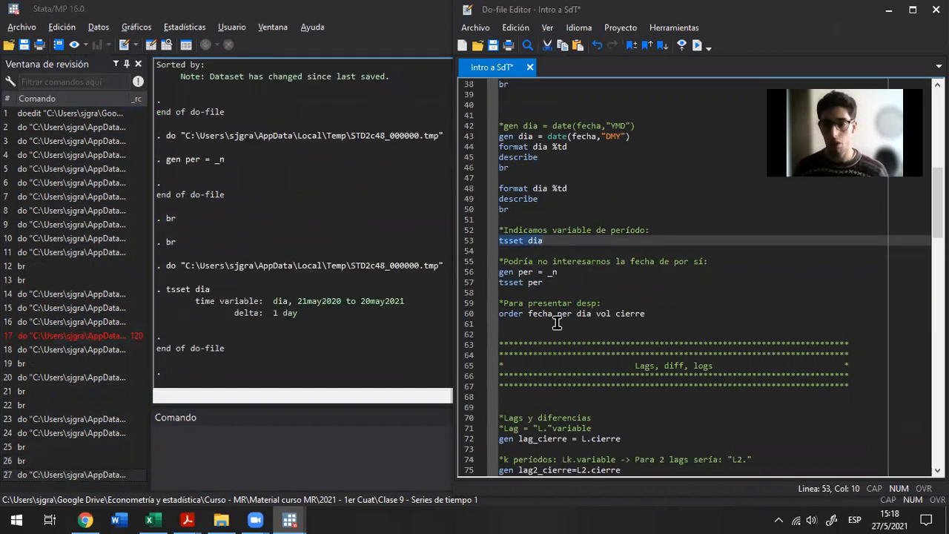
click(250, 301)
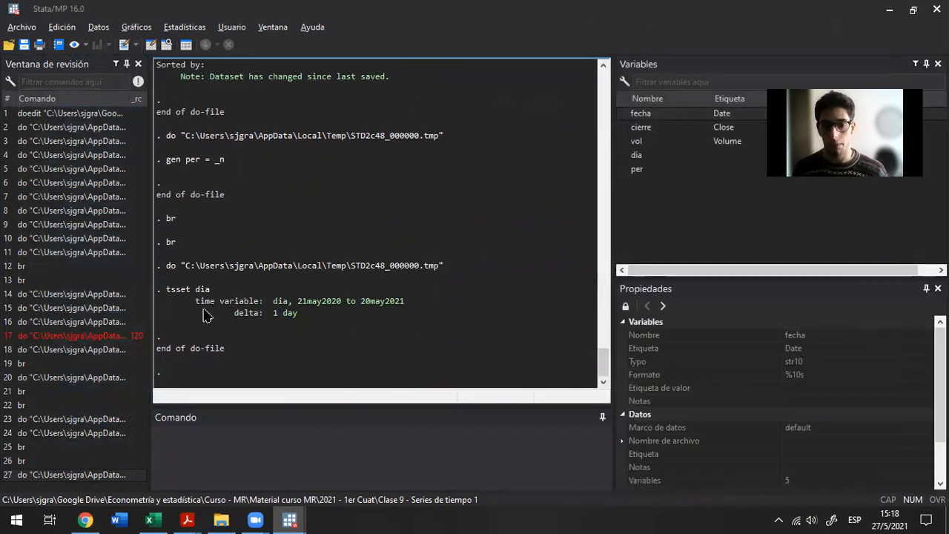
Examine the time variable's date range and delta in the tsset dia output
drag(200, 301, 233, 291)
drag(291, 298, 406, 307)
click(293, 297)
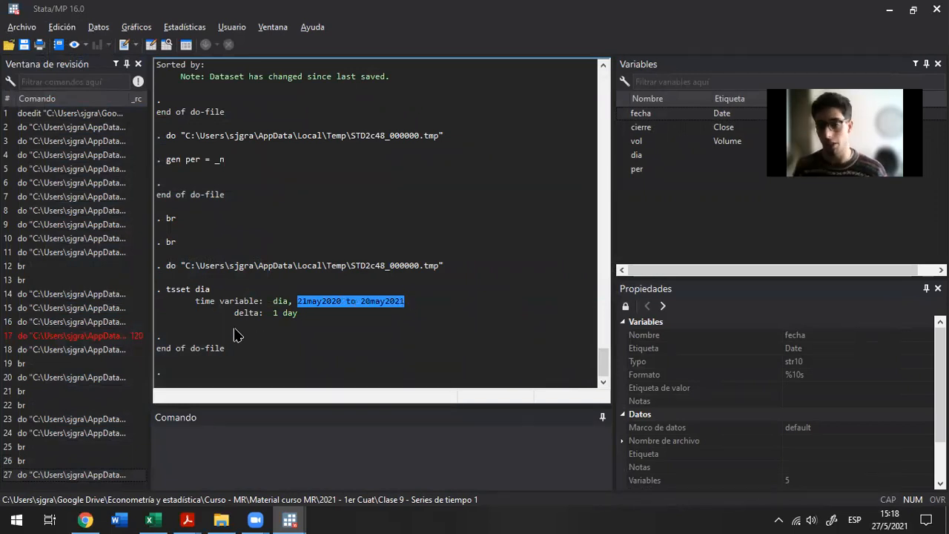
drag(227, 313, 318, 323)
click(317, 324)
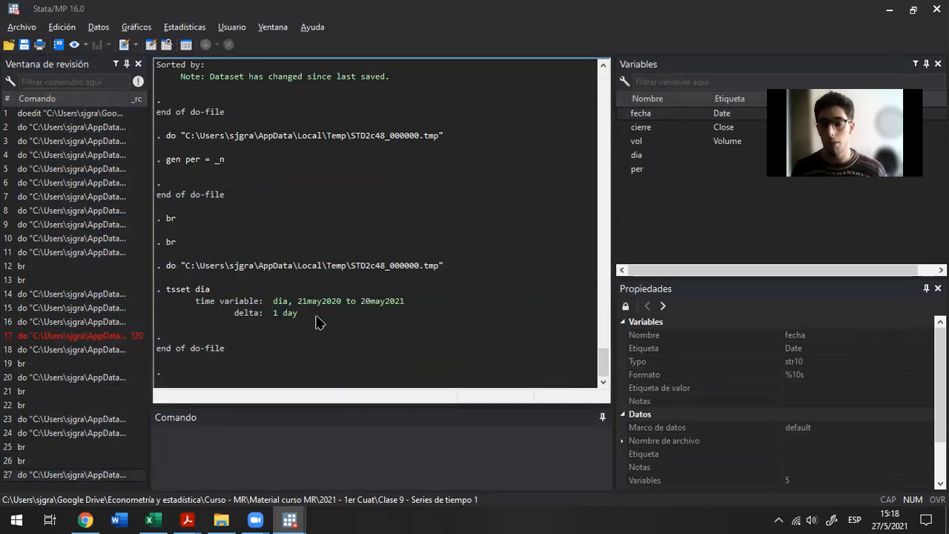
Run the tsset per line in the do-file to declare per as the time variable and check its output
key(alt+Tab)
key(Down)
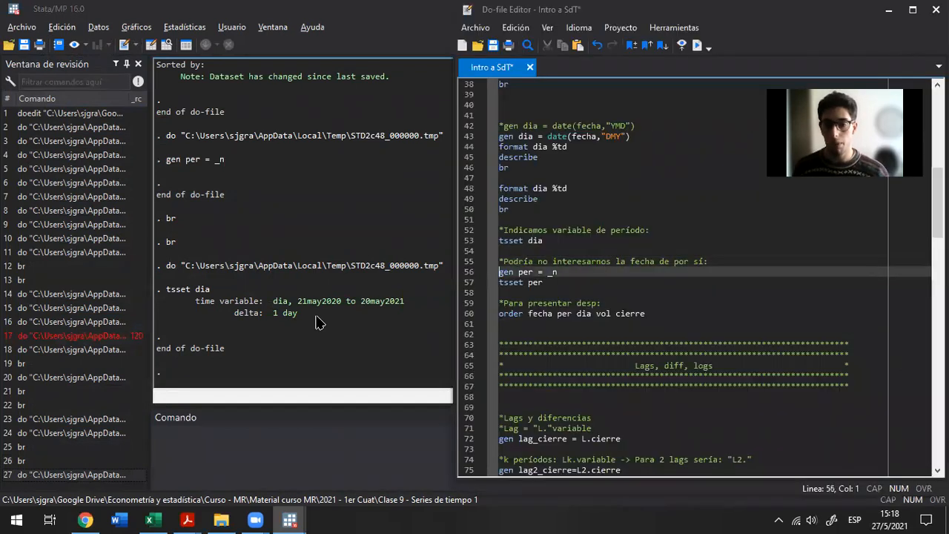
key(Down)
key(shift+End)
key(ctrl+d)
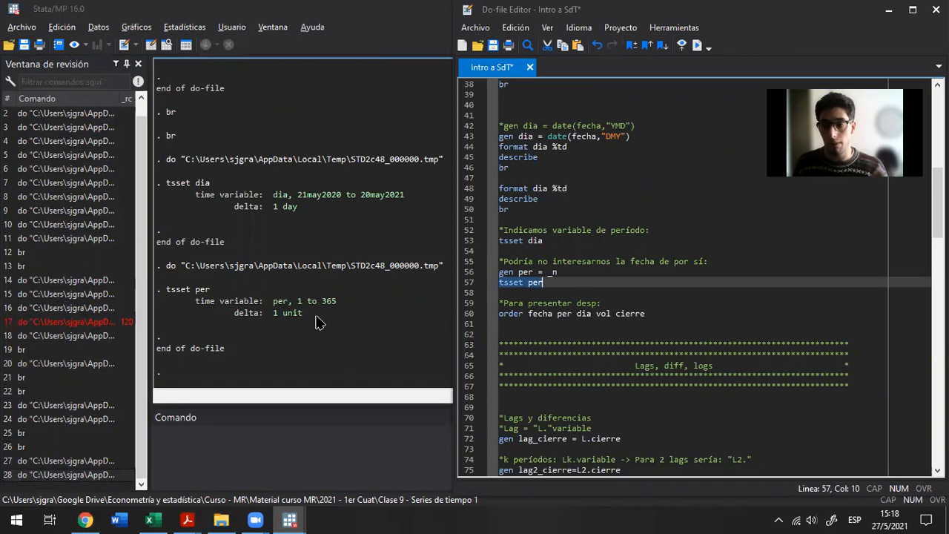
click(259, 304)
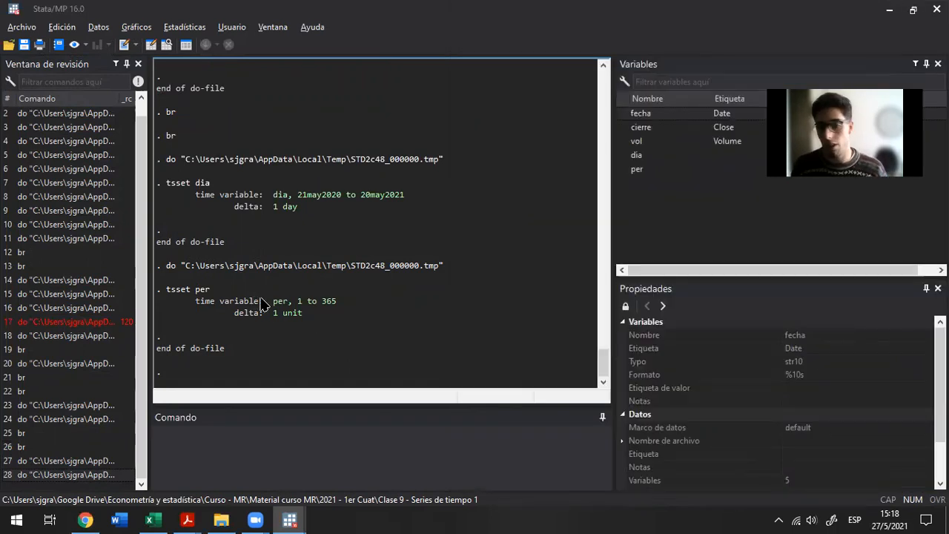
drag(267, 301, 356, 294)
drag(261, 313, 327, 320)
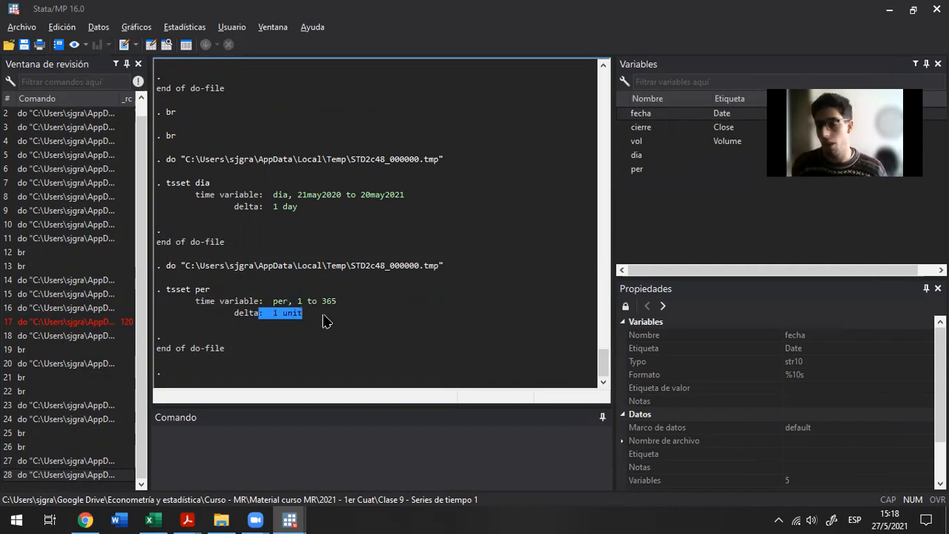
click(327, 321)
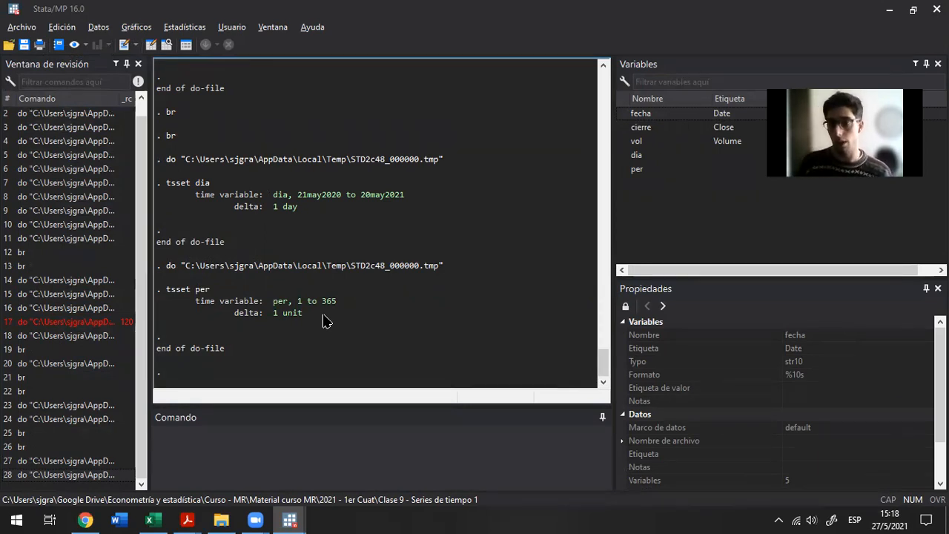
Run the order fecha per dia vol cierre line in the do-file to rearrange the variables
key(alt+Tab)
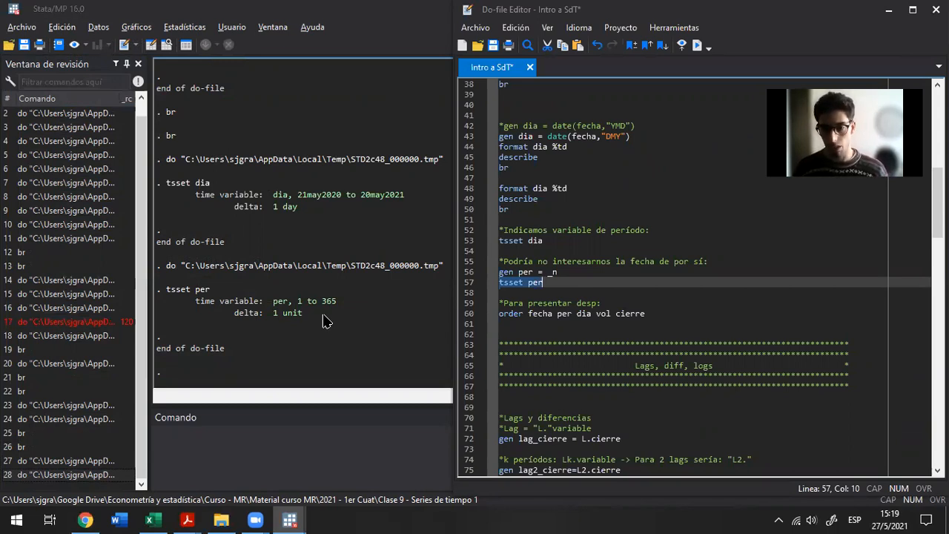
key(Down)
key(Down)
key(Down)
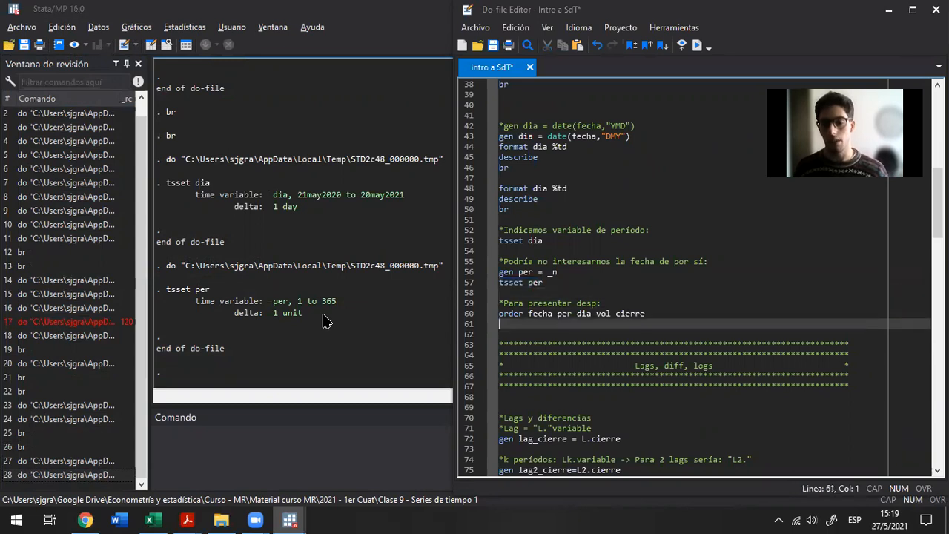
key(Home)
key(shift+End)
key(ctrl+d)
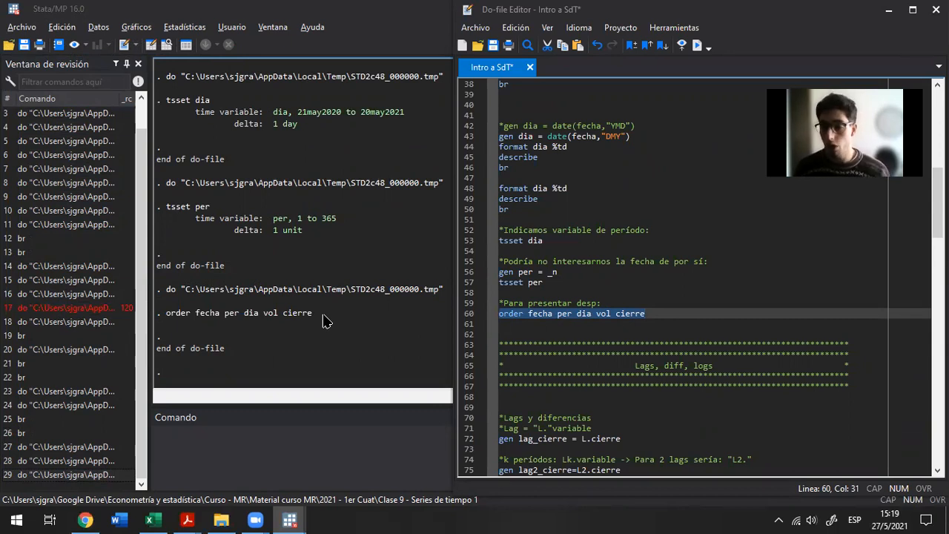
Go back over the tsset per, gen per and tsset dia lines in the do-file, highlighting the tsset lines for review
key(Up)
key(Up)
key(Up)
key(shift+Home)
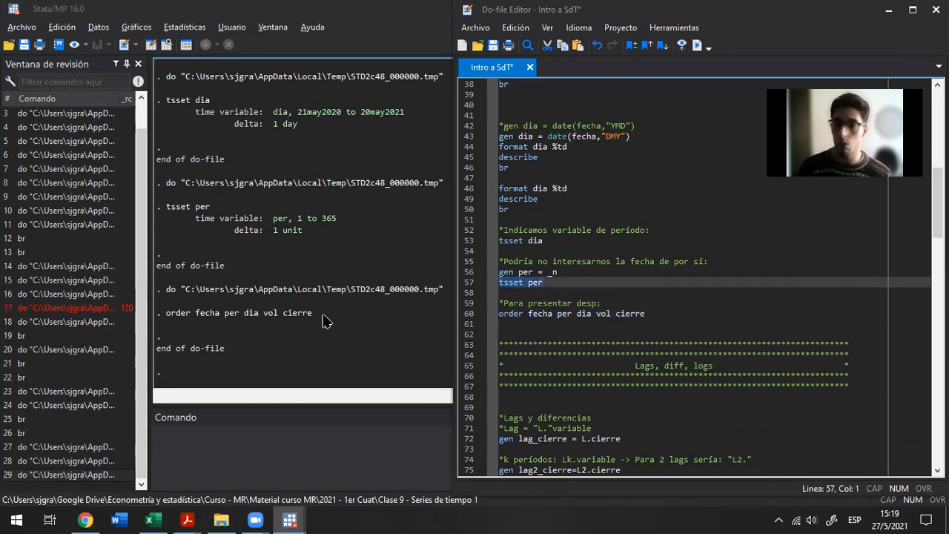
key(Up)
key(Up)
key(Up)
key(Up)
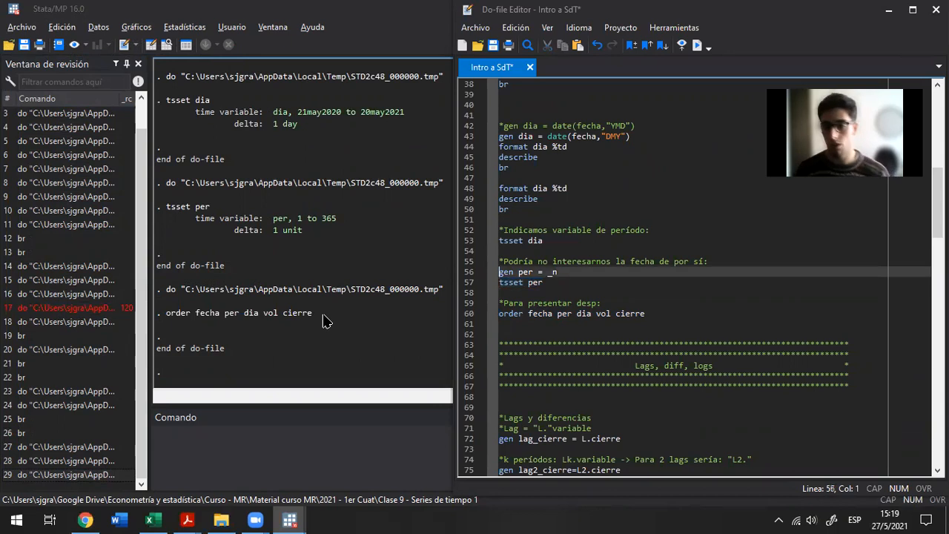
key(shift+End)
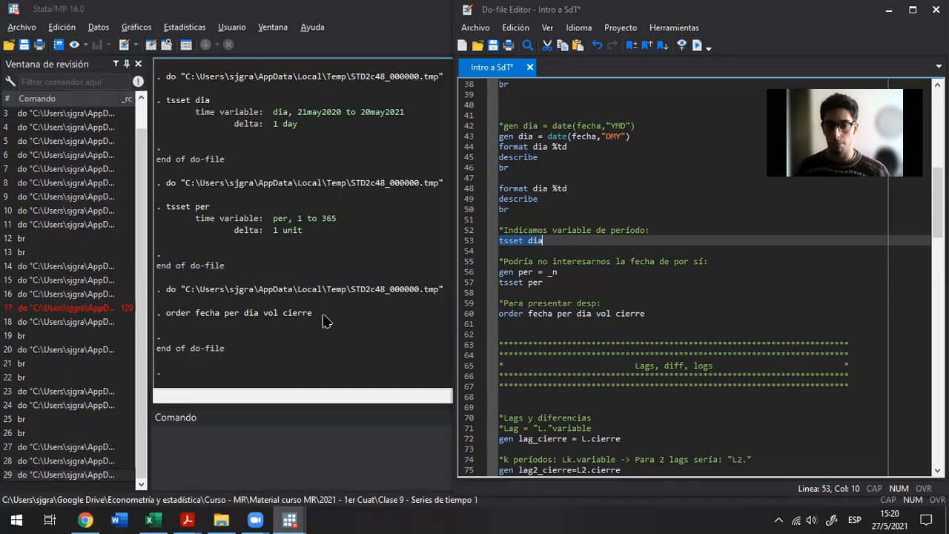
Read through the do-file's "Lags, diff, logs" and "Gráfs" sections and return to the gen lag_cierre = L.cierre line
key(Down)
key(Down)
key(Down)
key(Down)
key(Down)
key(Down)
key(Down)
key(Down)
key(Down)
key(Down)
key(Down)
key(Down)
key(Down)
key(Down)
key(Down)
key(Down)
key(Down)
key(Down)
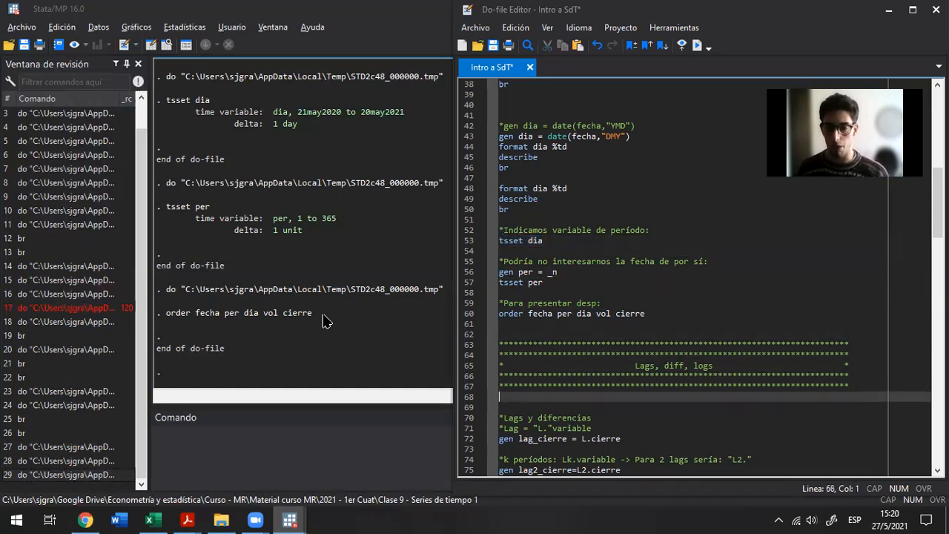
key(Down)
key(Down)
key(Down)
key(Down)
key(Down)
key(Down)
key(Down)
key(Down)
key(Down)
key(Down)
key(Down)
key(Down)
key(Down)
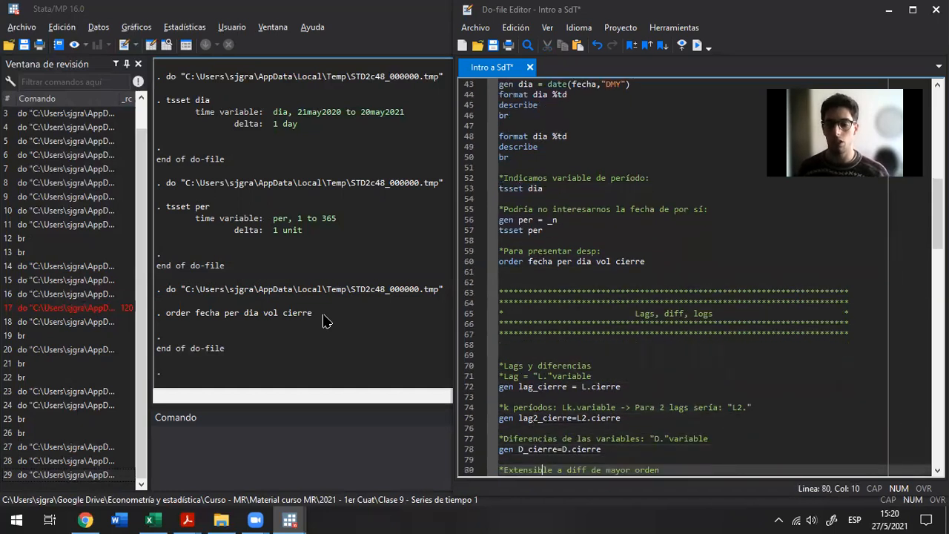
key(Down)
key(Down)
key(Down)
key(Down)
key(Down)
key(Down)
key(Down)
key(Down)
key(Down)
key(Down)
key(Down)
key(Down)
key(Down)
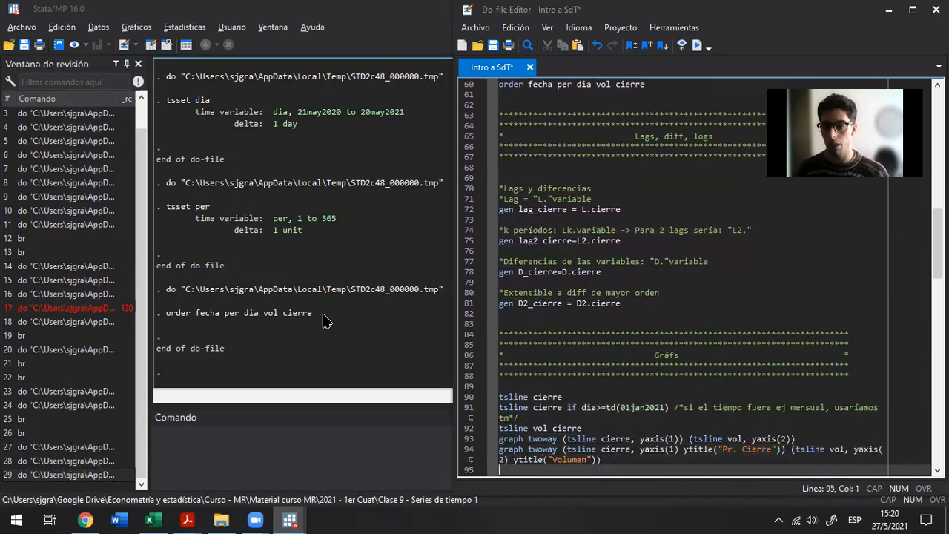
key(Down)
key(Up)
key(Up)
key(Up)
key(Up)
key(Up)
key(Up)
key(Up)
key(Up)
key(Up)
key(Up)
key(Up)
key(Up)
key(Up)
key(Up)
key(Up)
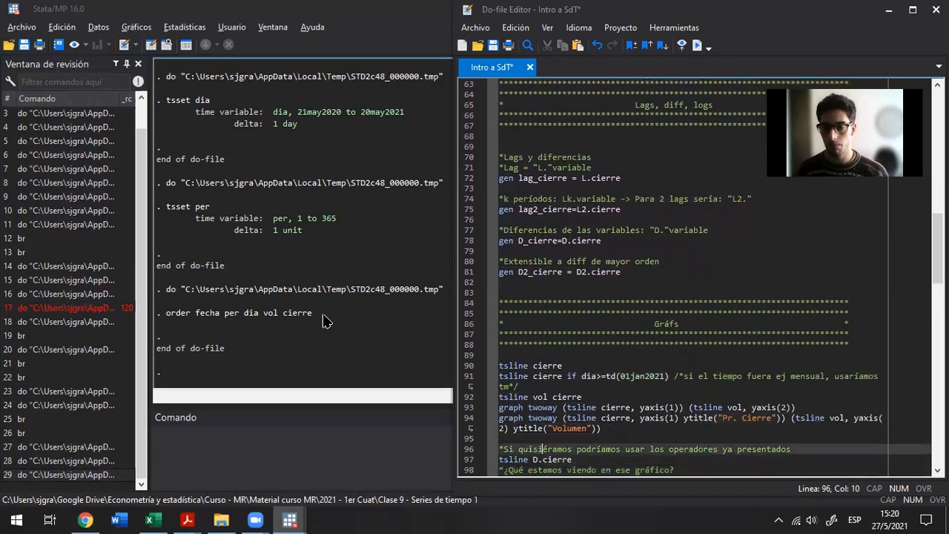
key(Up)
key(Up)
key(Up)
key(Up)
key(Up)
key(Up)
key(Up)
key(Up)
key(Up)
key(Up)
key(Up)
key(Up)
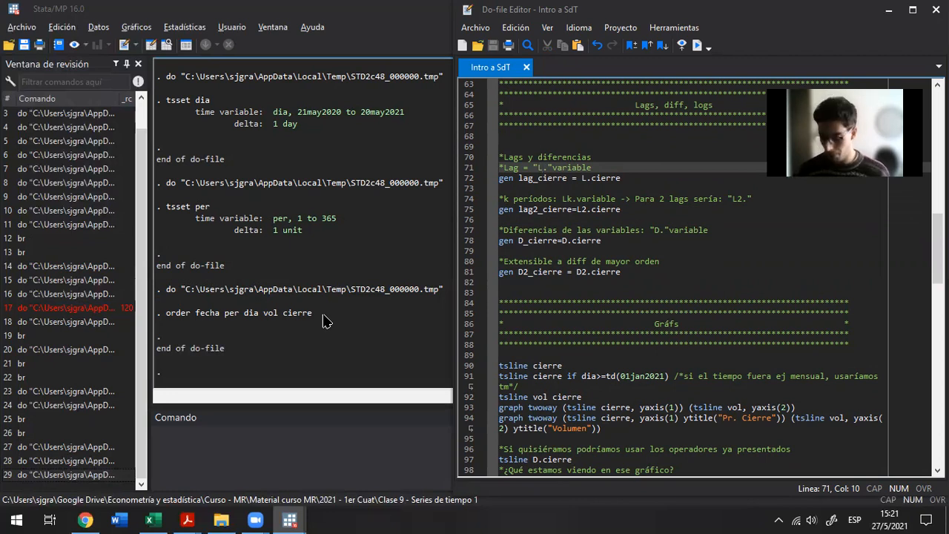
key(Right)
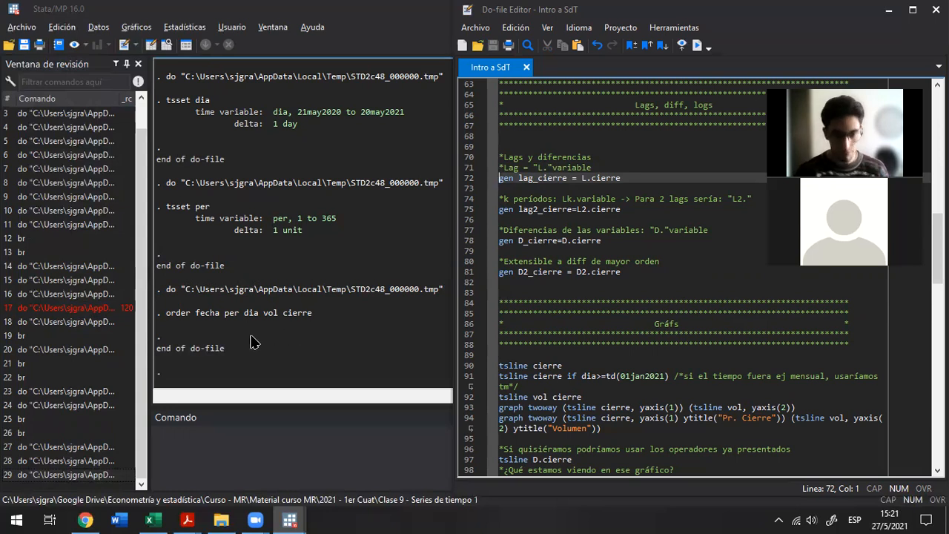
Handwrite the lag formula L Yt = Yt-1 in red over the Stata output and generalise it to L^K Yt = Yt-K
click(334, 31)
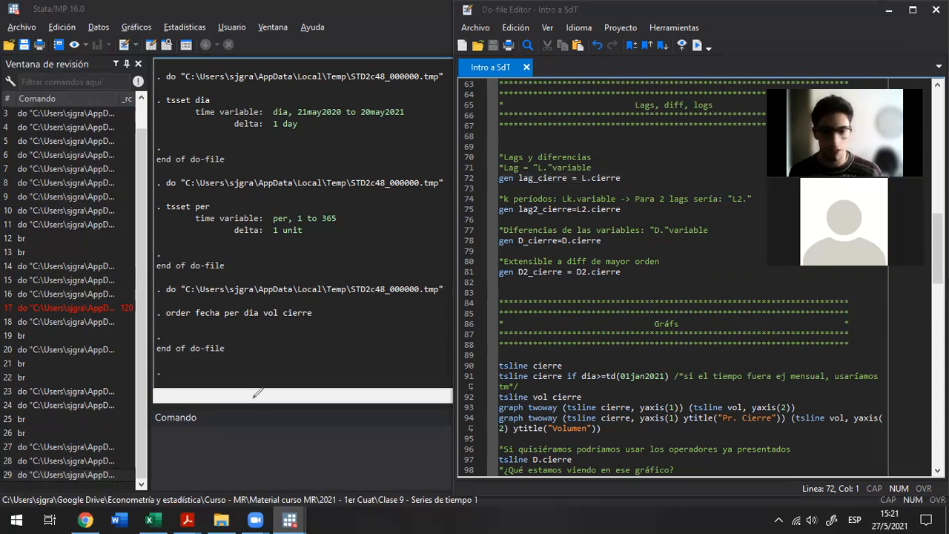
mouse_move(242, 343)
mouse_down()
mouse_move(261, 370)
mouse_move(298, 337)
mouse_move(289, 357)
mouse_move(279, 334)
mouse_up()
mouse_move(313, 376)
mouse_down()
mouse_move(300, 377)
mouse_move(298, 351)
mouse_move(310, 353)
mouse_up()
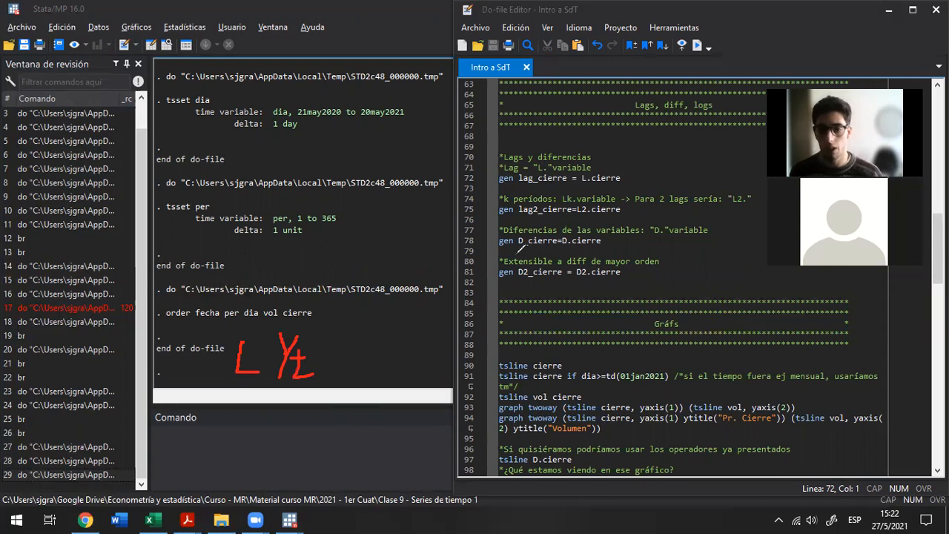
mouse_move(341, 363)
mouse_down()
mouse_move(359, 362)
mouse_move(359, 343)
mouse_up()
mouse_move(374, 379)
mouse_down()
mouse_move(413, 343)
mouse_move(401, 353)
mouse_move(419, 392)
mouse_move(415, 370)
mouse_move(438, 368)
mouse_move(443, 386)
mouse_up()
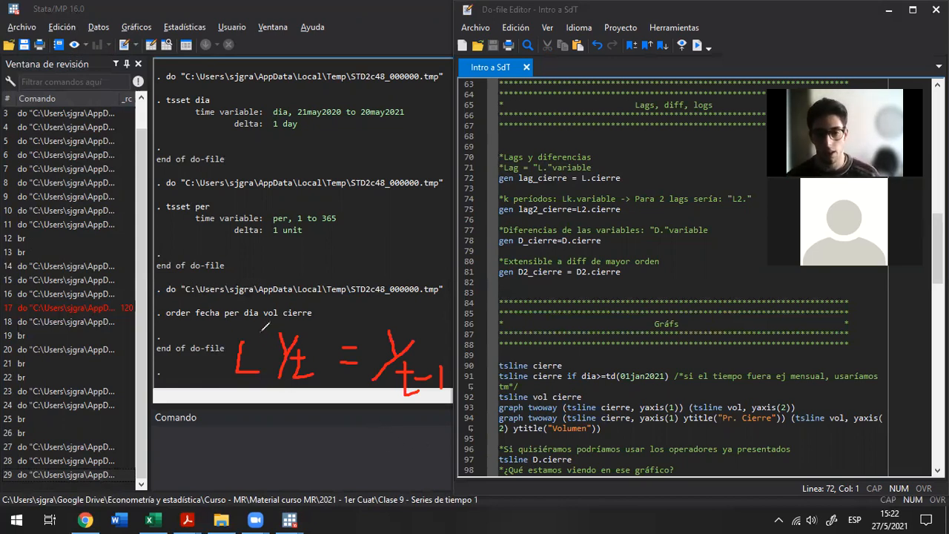
drag(259, 330, 265, 340)
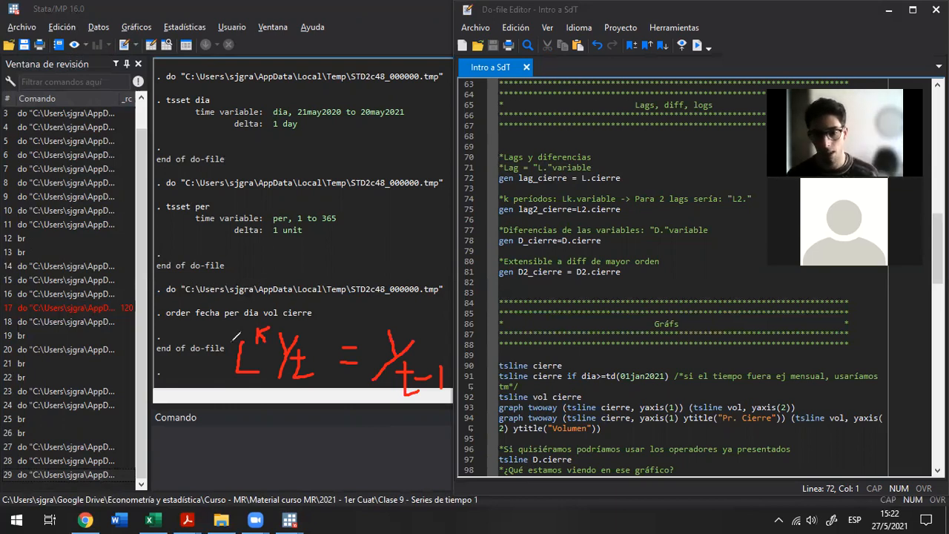
mouse_move(450, 364)
mouse_down()
mouse_move(444, 373)
mouse_move(460, 386)
mouse_up()
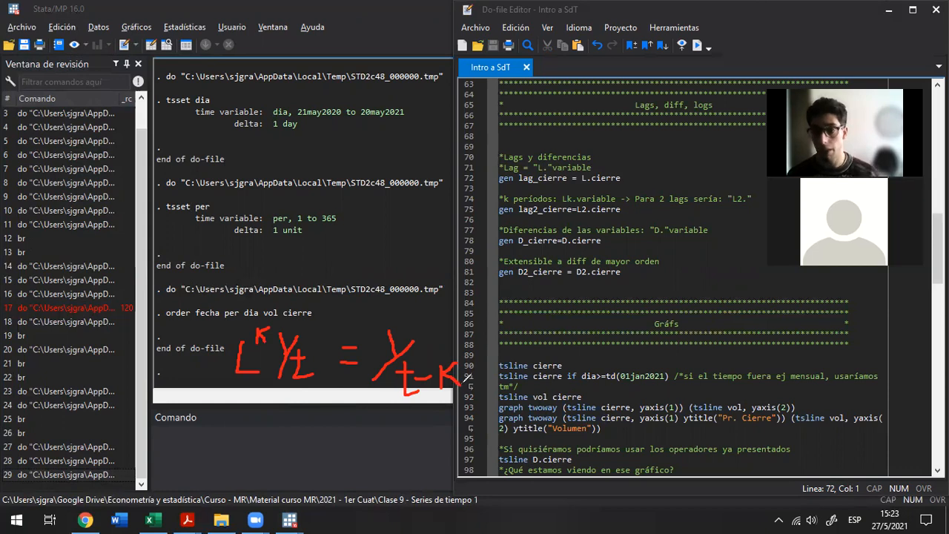
Handwrite the first-difference formula ΔYt = Yt − Yt-1 below the lag formula
mouse_move(227, 468)
mouse_down()
mouse_move(189, 470)
mouse_move(215, 439)
mouse_move(224, 470)
mouse_up()
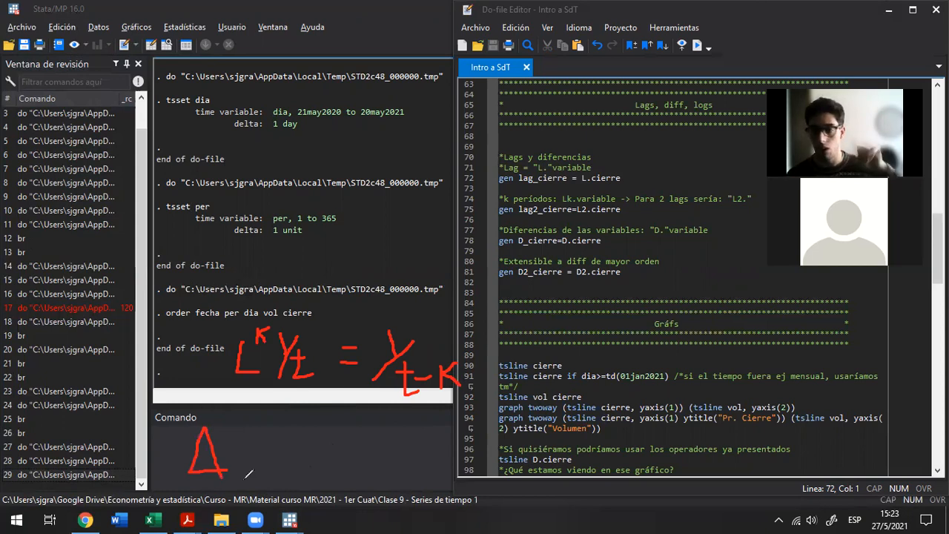
mouse_move(227, 489)
mouse_down()
mouse_move(264, 442)
mouse_move(248, 430)
mouse_move(279, 461)
mouse_move(317, 458)
mouse_move(317, 443)
mouse_move(355, 435)
mouse_move(355, 464)
mouse_move(419, 419)
mouse_move(404, 452)
mouse_move(414, 466)
mouse_move(413, 454)
mouse_move(436, 457)
mouse_move(436, 468)
mouse_up()
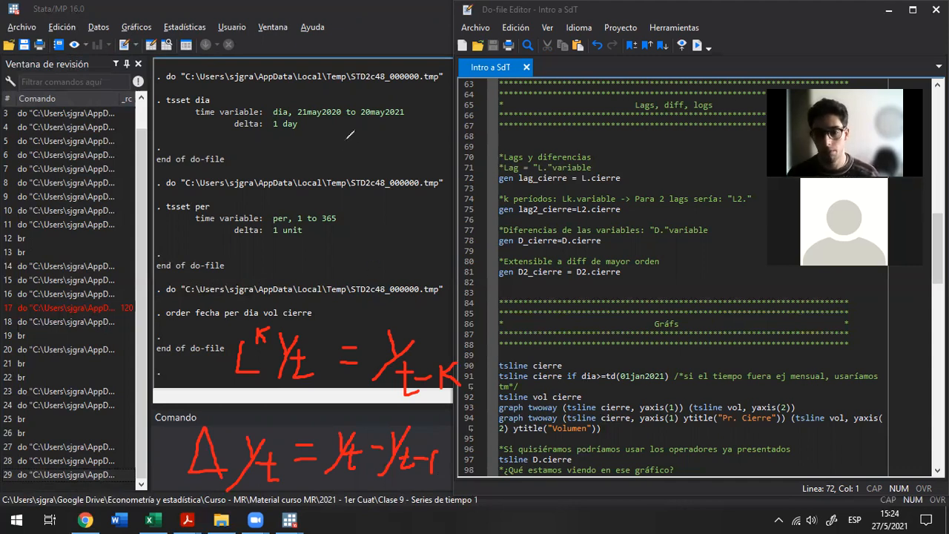
Add a text annotation over the output with three lines: "yt=30k", "yt-1=20k" and "delta yt= 10k"
click(313, 157)
text(yt)
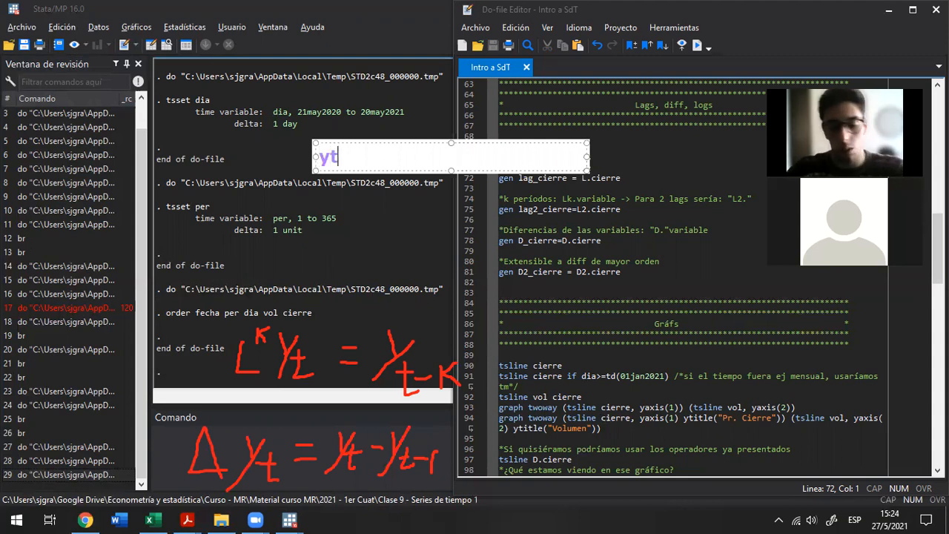
text(=30k)
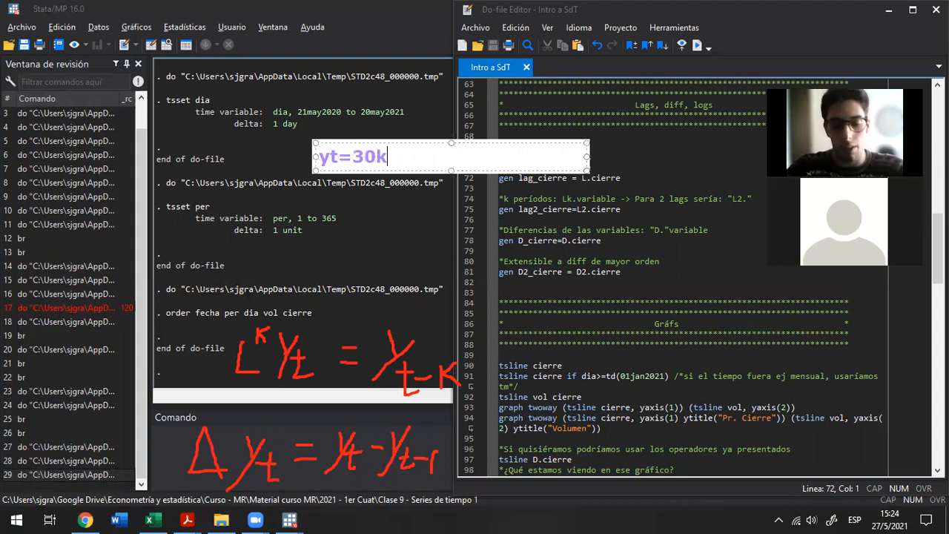
key(Return)
text(yt-)
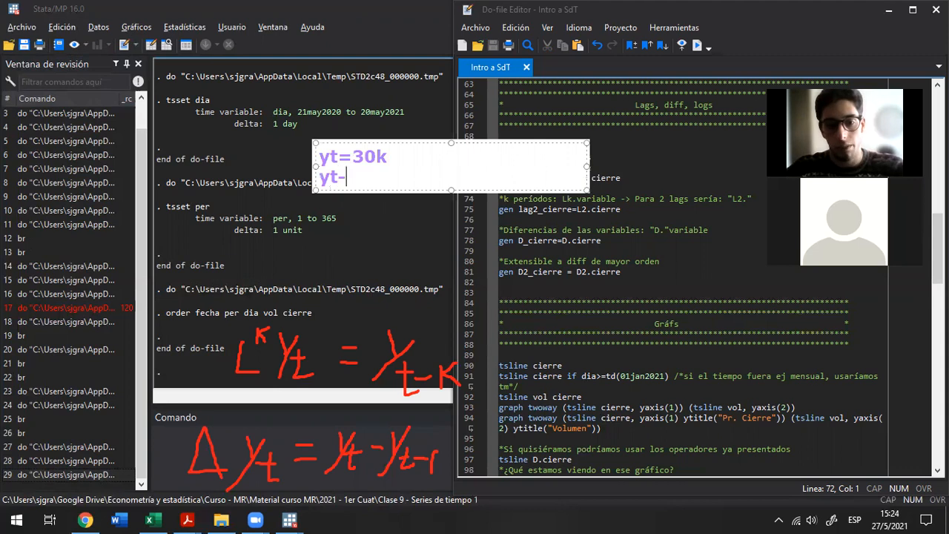
text(1=20k)
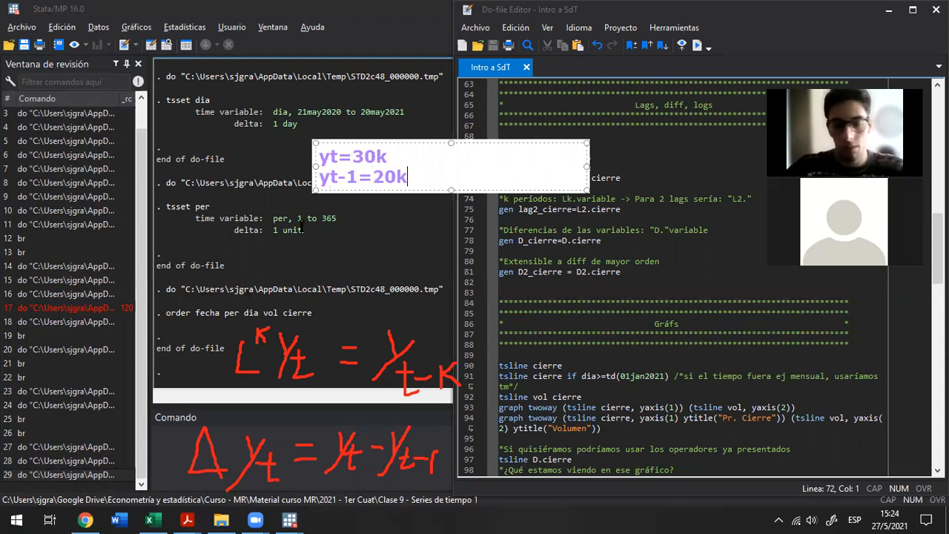
key(Return)
text(delta yt)
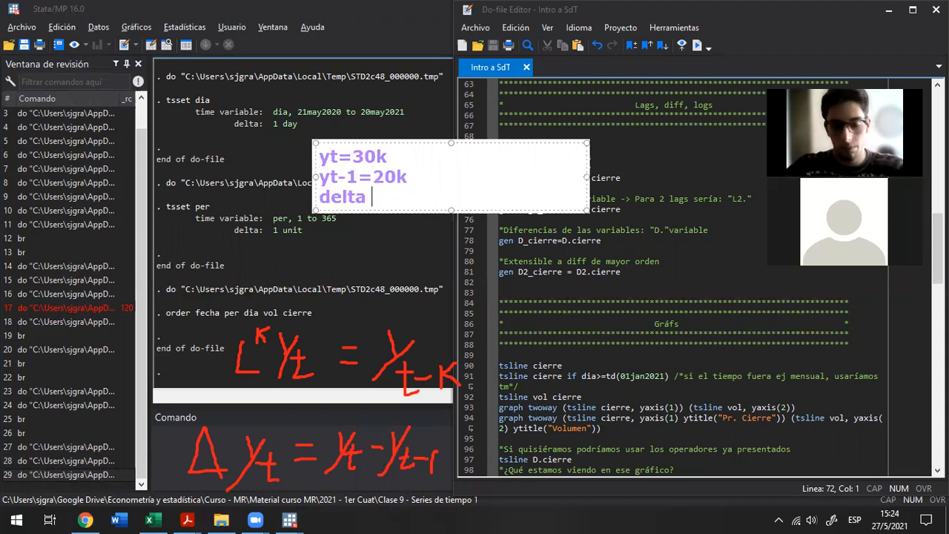
text(= )
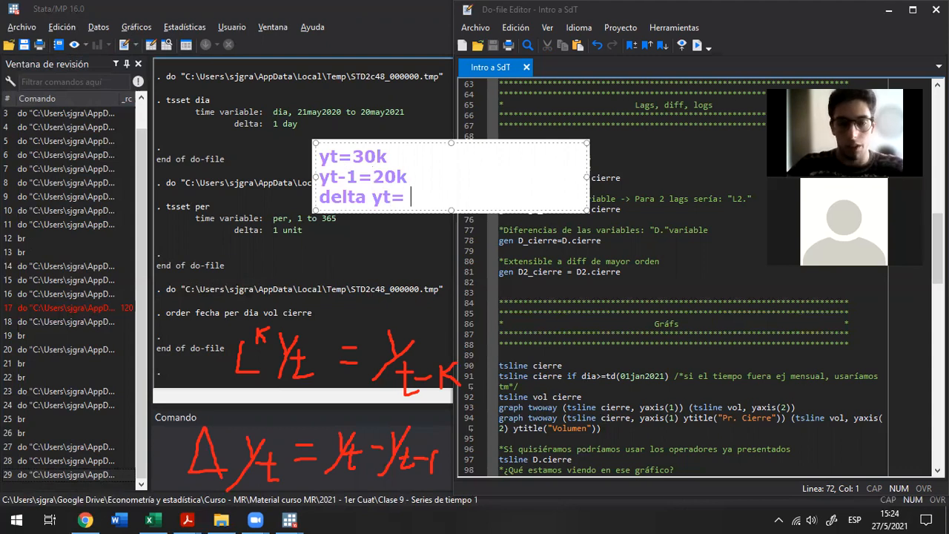
text(10k)
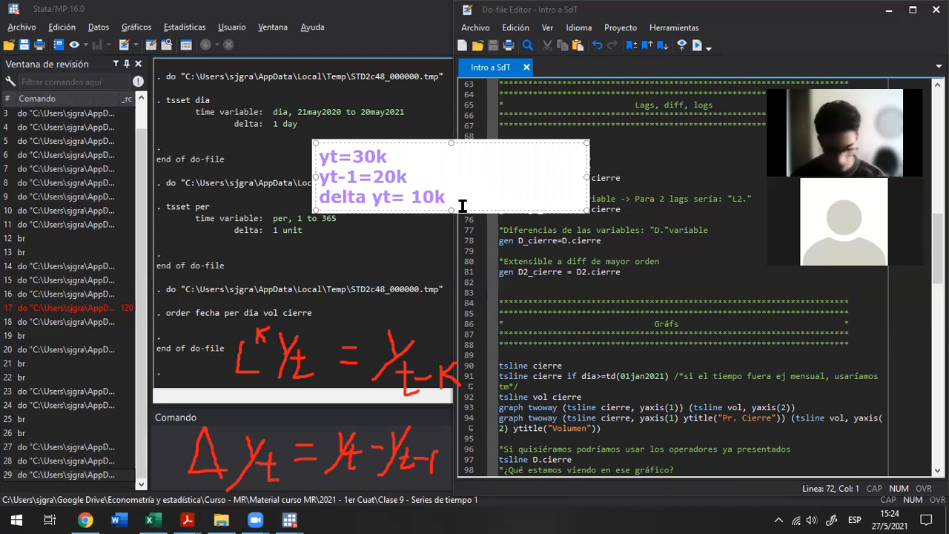
click(362, 99)
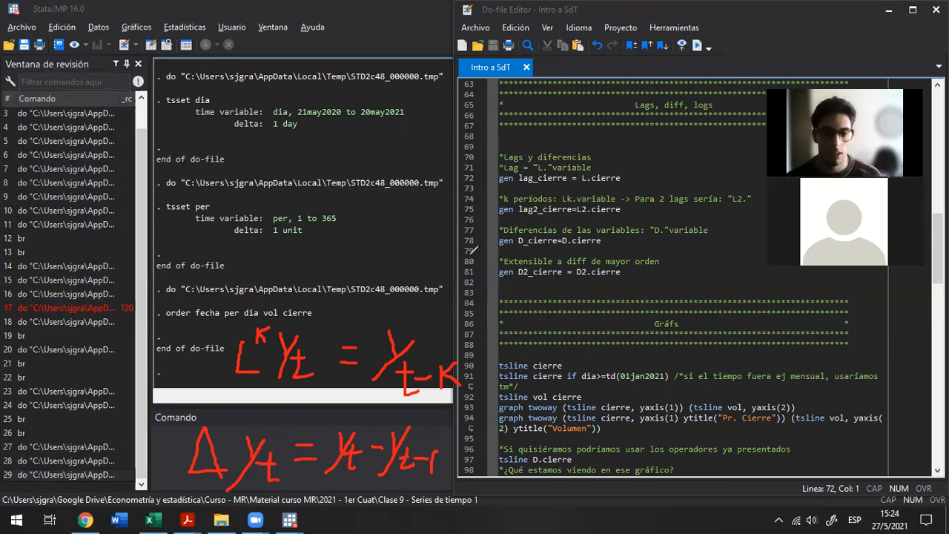
Handwrite Δ²Yt ≠ Yt − Yt-2 in red above the lag formula
mouse_move(265, 270)
mouse_down()
mouse_move(245, 271)
mouse_move(257, 239)
mouse_move(267, 268)
mouse_move(279, 247)
mouse_move(286, 255)
mouse_move(319, 239)
mouse_move(314, 260)
mouse_move(339, 272)
mouse_move(335, 254)
mouse_move(355, 257)
mouse_up()
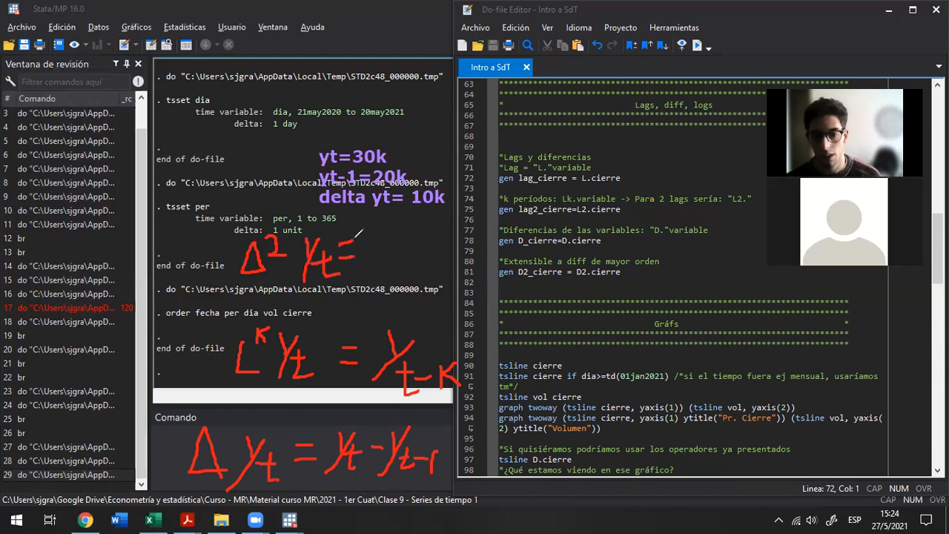
mouse_move(360, 222)
mouse_down()
mouse_move(346, 285)
mouse_move(390, 233)
mouse_move(374, 232)
mouse_up()
mouse_move(403, 265)
mouse_down()
mouse_move(388, 250)
mouse_move(387, 264)
mouse_move(445, 229)
mouse_move(433, 256)
mouse_move(445, 260)
mouse_move(457, 247)
mouse_move(511, 247)
mouse_up()
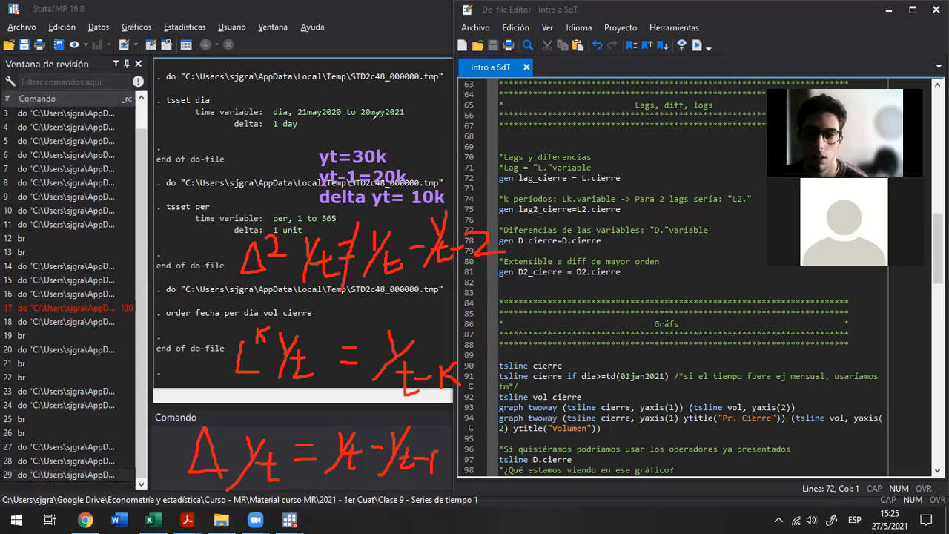
Draw a white box over the Stata window and handwrite Δ²Yt = Δ(ΔYt) = Δ(Yt − Yt-1) inside it in green
mouse_move(221, 309)
mouse_down()
mouse_move(220, 284)
mouse_move(0, 31)
mouse_up()
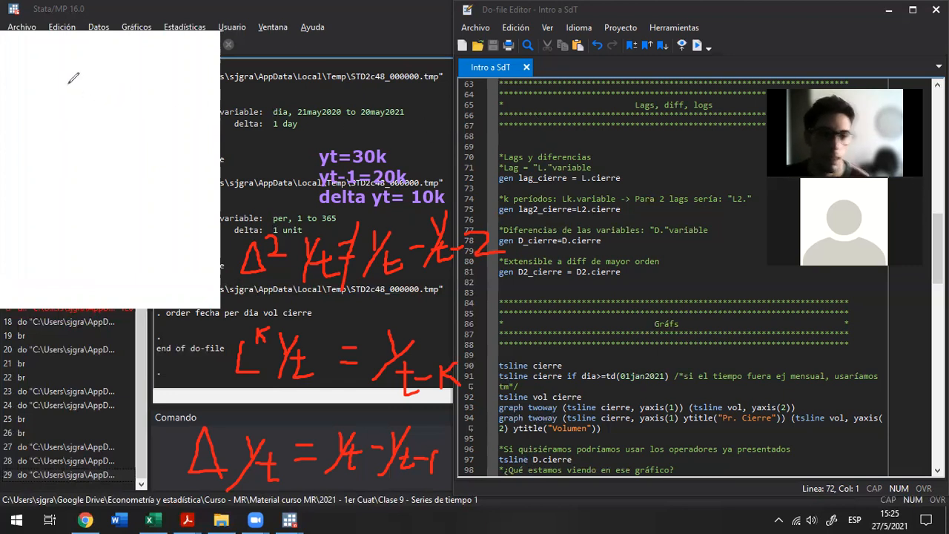
mouse_move(12, 89)
mouse_down()
mouse_move(25, 72)
mouse_move(42, 96)
mouse_move(77, 82)
mouse_up()
drag(67, 89, 85, 83)
mouse_move(85, 83)
mouse_down()
mouse_move(104, 55)
mouse_move(111, 83)
mouse_move(175, 72)
mouse_up()
mouse_move(25, 147)
mouse_down()
mouse_move(60, 157)
mouse_move(49, 135)
mouse_move(76, 170)
mouse_move(78, 158)
mouse_move(100, 156)
mouse_up()
mouse_move(93, 146)
mouse_down()
mouse_move(119, 134)
mouse_move(126, 154)
mouse_up()
mouse_move(133, 118)
mouse_down()
mouse_move(127, 140)
mouse_move(146, 143)
mouse_move(169, 129)
mouse_move(181, 138)
mouse_up()
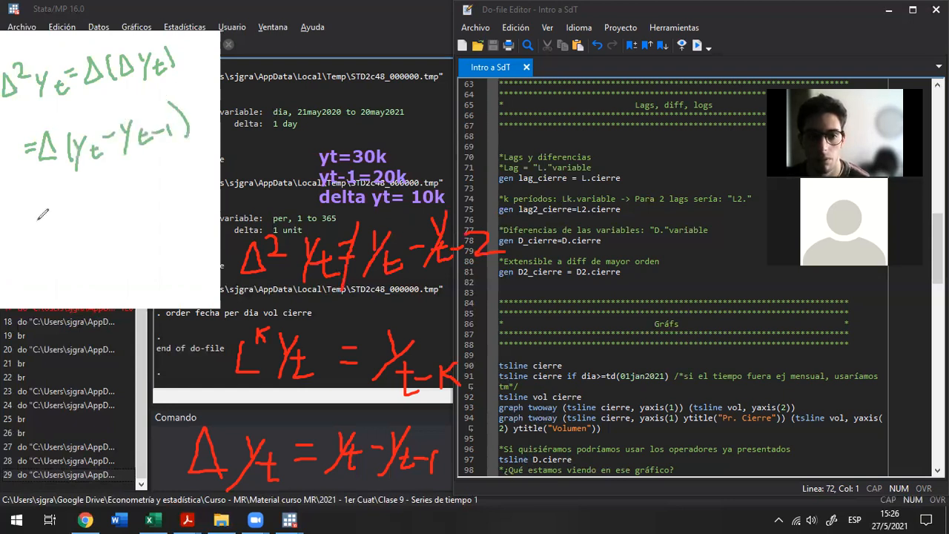
Complete the second-difference derivation in the white box with a third line, = ΔYt − ΔYt-1
drag(25, 210, 38, 208)
drag(26, 216, 87, 216)
mouse_move(96, 182)
mouse_down()
mouse_move(80, 226)
mouse_move(123, 198)
mouse_move(159, 205)
mouse_up()
mouse_move(175, 171)
mouse_down()
mouse_move(156, 217)
mouse_move(169, 187)
mouse_move(173, 200)
mouse_up()
drag(169, 190, 189, 182)
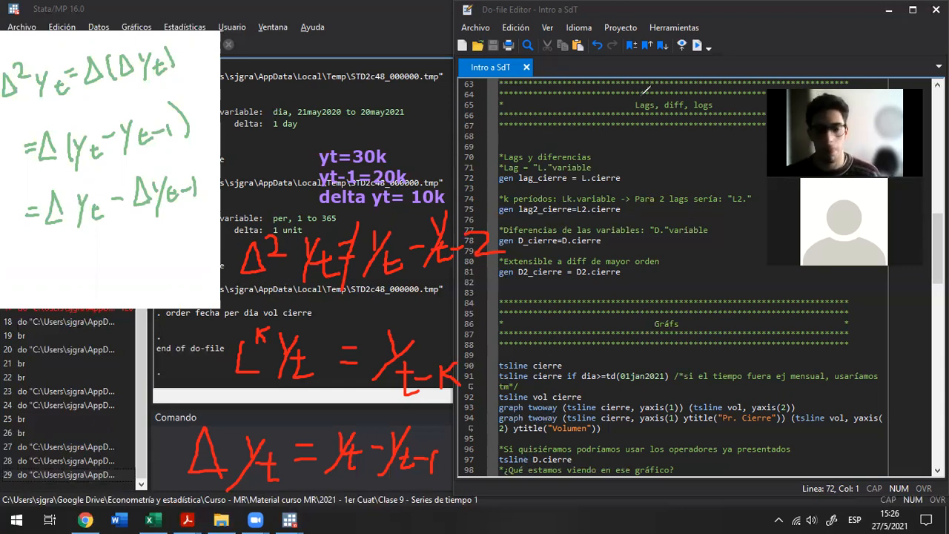
Clear all the annotations and select the gen lag_cierre = L.cierre line in the do-file
click(675, 97)
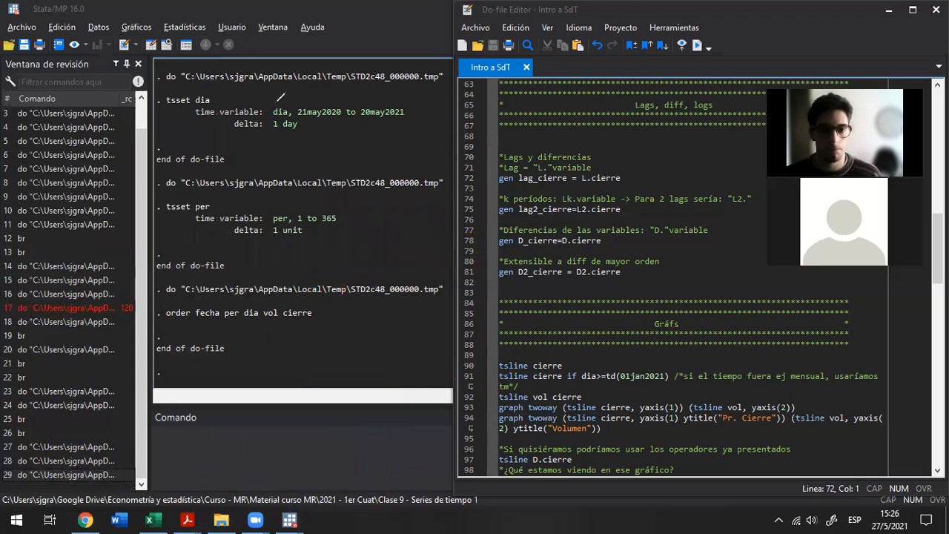
click(531, 186)
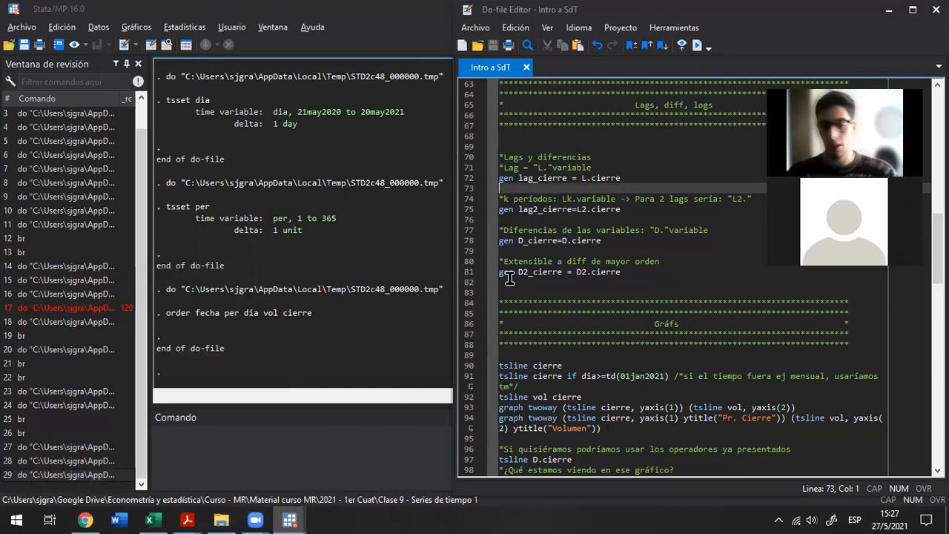
key(Up)
key(shift+Down)
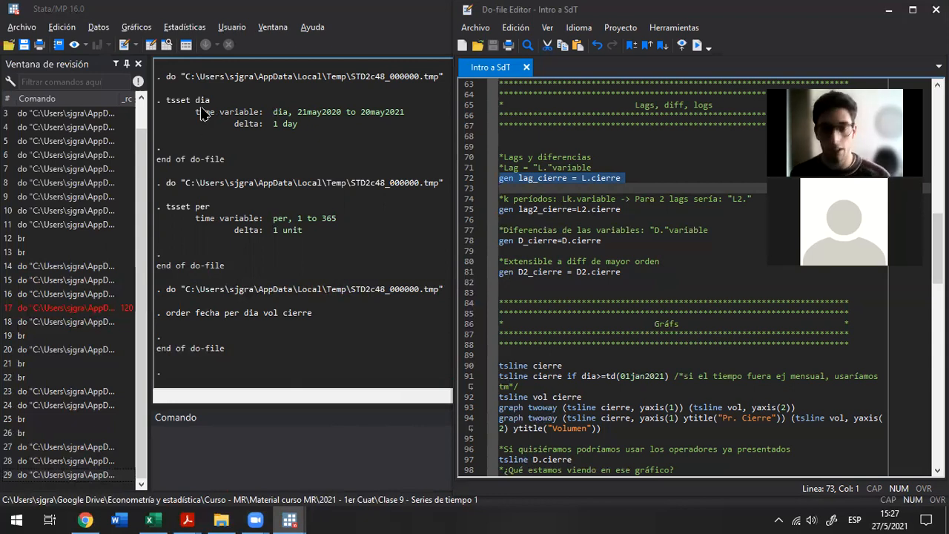
Handwrite a green example table with column t holding 1, 2, 3 and column Yt holding 10, 20, 35
click(256, 354)
drag(230, 371, 383, 373)
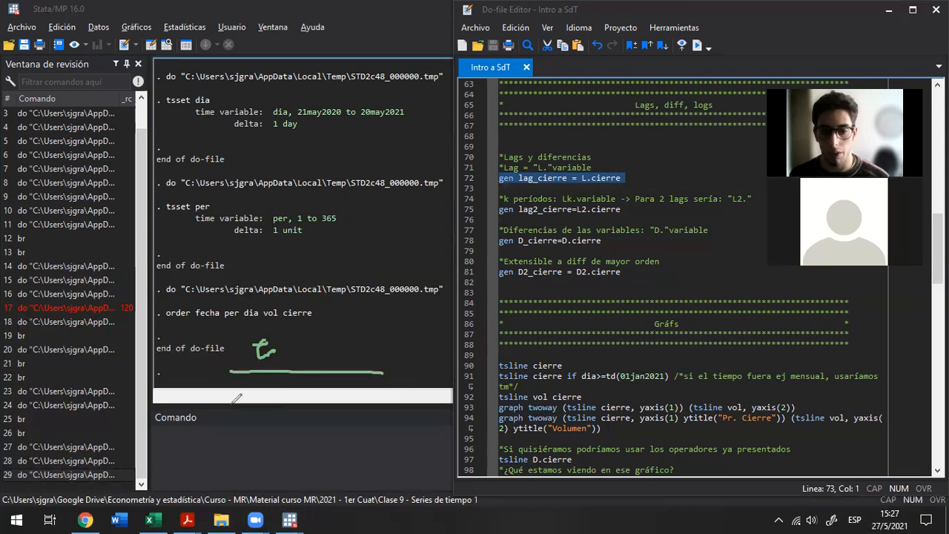
mouse_move(253, 391)
mouse_down()
mouse_move(256, 439)
mouse_move(240, 479)
mouse_up()
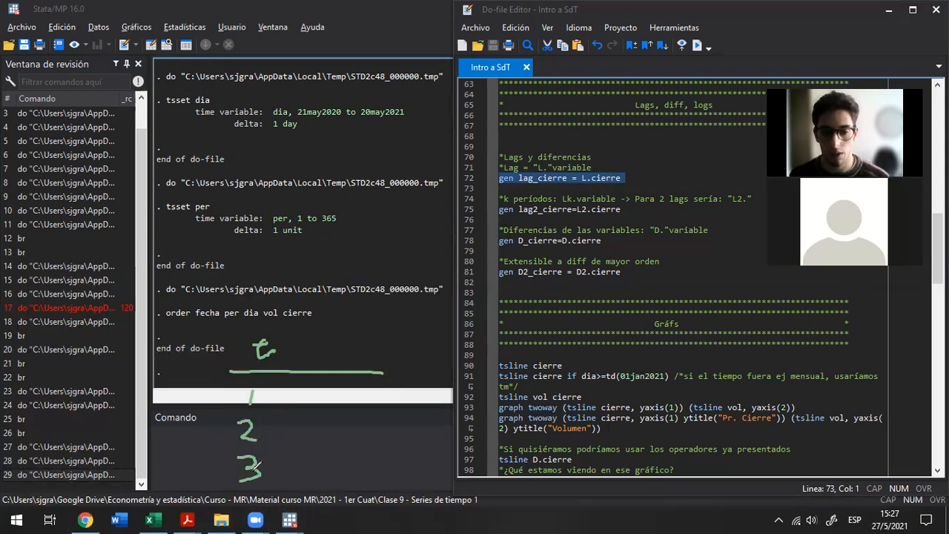
drag(304, 341, 312, 354)
mouse_move(317, 338)
mouse_down()
mouse_move(295, 371)
mouse_move(325, 364)
mouse_up()
drag(315, 355, 335, 352)
mouse_move(300, 392)
mouse_down()
mouse_move(296, 404)
mouse_move(316, 393)
mouse_up()
mouse_move(286, 435)
mouse_down()
mouse_move(311, 438)
mouse_move(304, 480)
mouse_move(320, 459)
mouse_up()
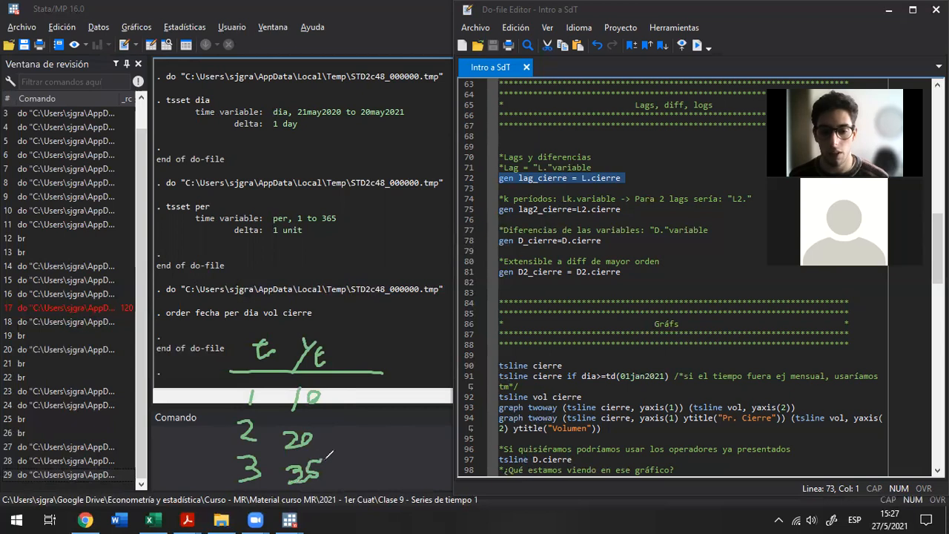
Add an LYt column labelled Yt-1 above, with arrows carrying 10 into period 2 and 20 into period 3
mouse_move(359, 338)
mouse_down()
mouse_move(353, 359)
mouse_move(373, 354)
mouse_up()
mouse_move(384, 338)
mouse_down()
mouse_move(373, 366)
mouse_move(391, 356)
mouse_up()
drag(359, 297, 365, 314)
mouse_move(369, 296)
mouse_down()
mouse_move(362, 314)
mouse_move(384, 301)
mouse_up()
drag(386, 305, 399, 310)
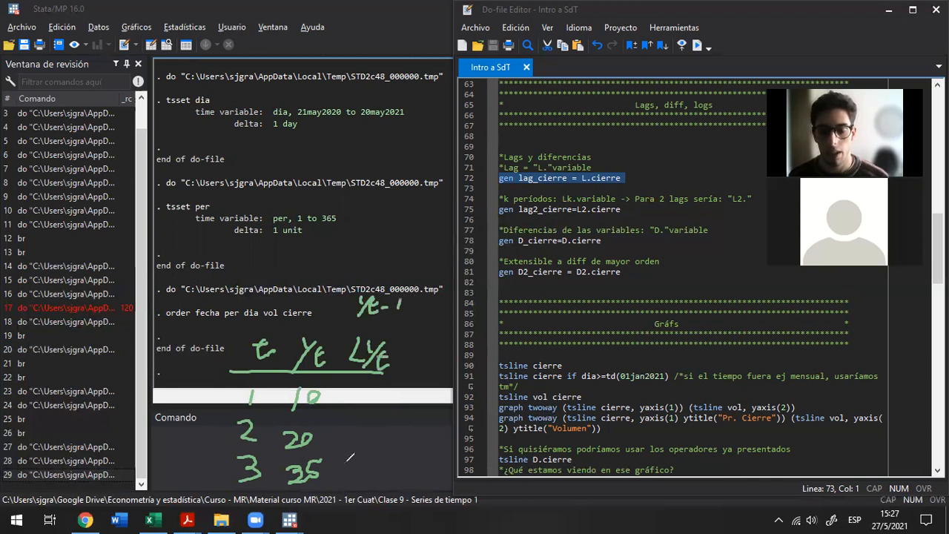
mouse_move(325, 443)
mouse_down()
mouse_move(358, 478)
mouse_move(374, 472)
mouse_up()
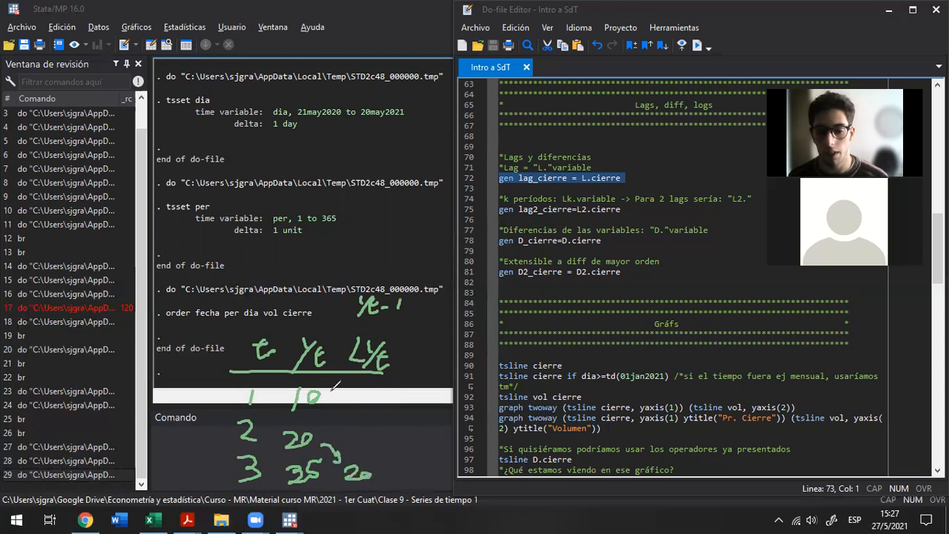
mouse_move(326, 391)
mouse_down()
mouse_move(349, 449)
mouse_move(364, 437)
mouse_up()
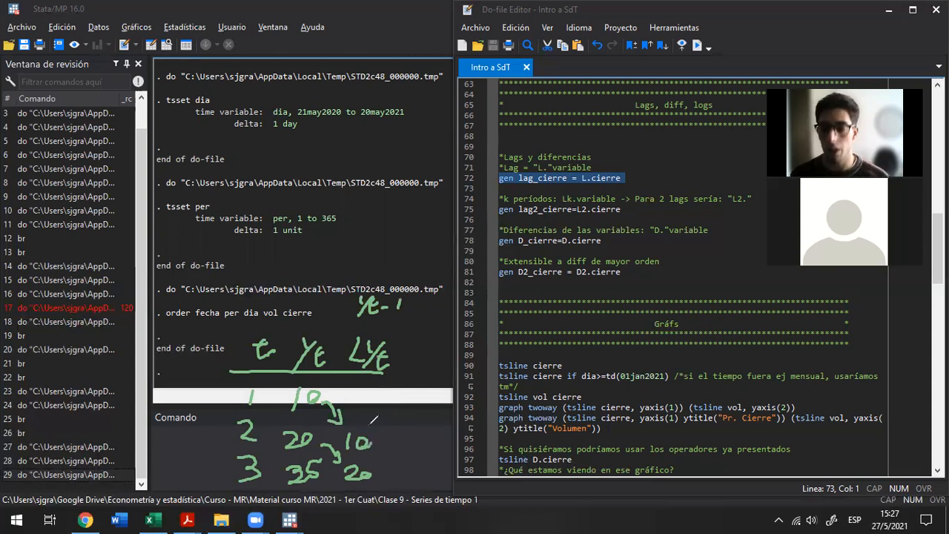
Temporarily mark periods 2 and 3 and the matching 20s in the Yt and LYt columns, and undo the markings
mouse_move(256, 393)
mouse_down()
mouse_move(257, 402)
mouse_move(264, 393)
mouse_move(265, 459)
mouse_move(276, 447)
mouse_up()
key(ctrl+z)
key(ctrl+z)
key(ctrl+z)
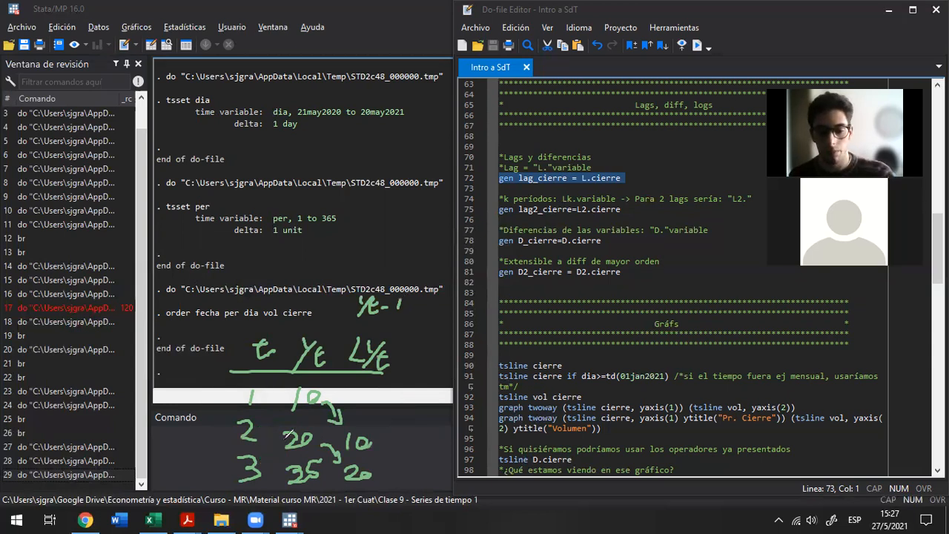
mouse_move(374, 466)
mouse_down()
mouse_move(342, 466)
mouse_move(378, 459)
mouse_up()
mouse_move(238, 486)
mouse_down()
mouse_move(259, 461)
mouse_move(236, 493)
mouse_up()
drag(258, 420, 254, 426)
mouse_move(304, 446)
mouse_down()
mouse_move(294, 444)
mouse_move(316, 429)
mouse_move(323, 436)
mouse_up()
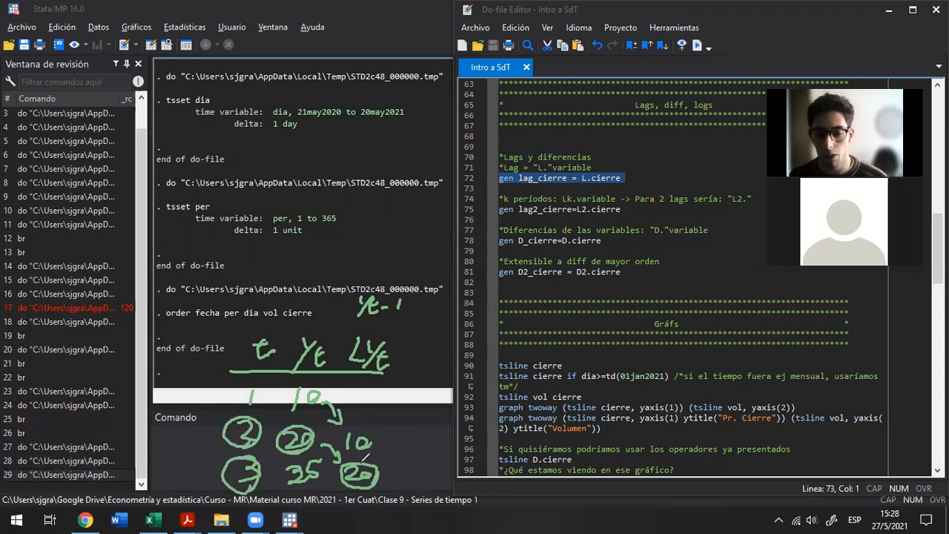
key(ctrl+z)
key(ctrl+z)
key(ctrl+z)
key(ctrl+z)
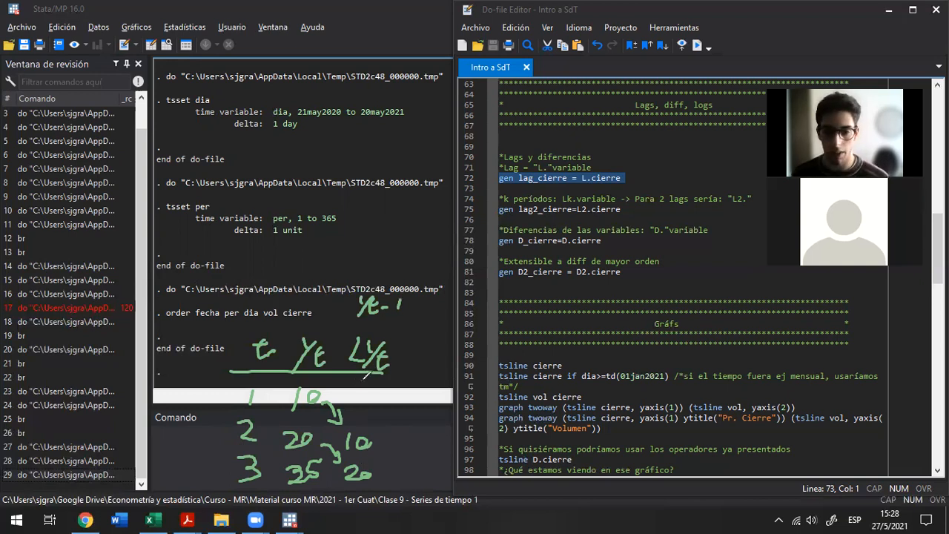
Mark the period 1 LYt cell as missing with an outlined dot, bracket that row and point an arrow at the LYt heading
mouse_move(347, 388)
mouse_down()
mouse_move(373, 380)
mouse_move(397, 394)
mouse_move(387, 416)
mouse_move(366, 423)
mouse_move(350, 413)
mouse_move(362, 377)
mouse_up()
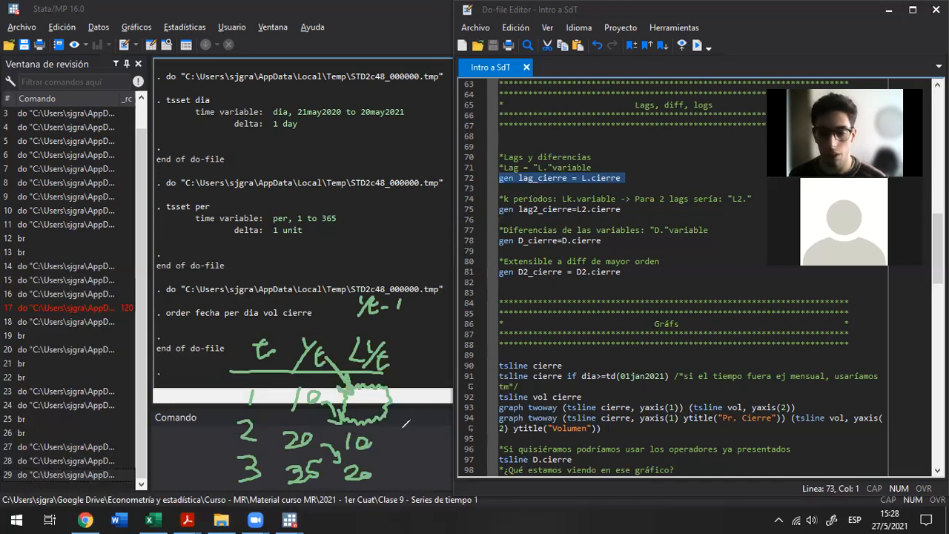
drag(364, 405, 367, 404)
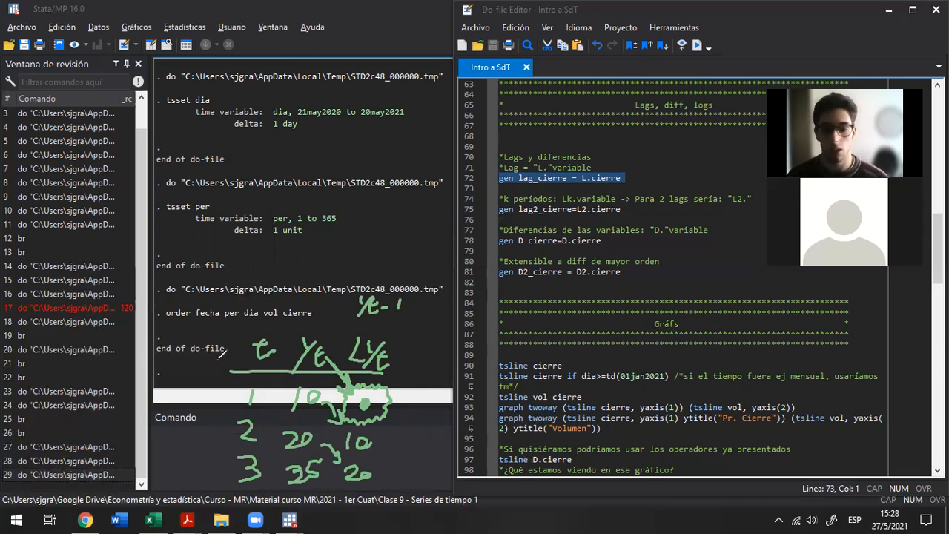
mouse_move(228, 381)
mouse_down()
mouse_move(215, 415)
mouse_move(215, 381)
mouse_move(228, 378)
mouse_move(225, 410)
mouse_up()
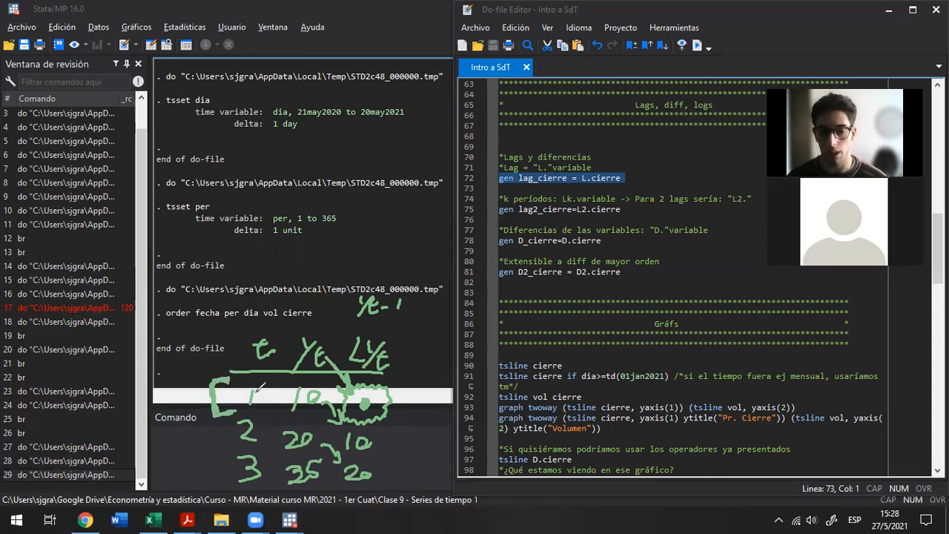
mouse_move(396, 322)
mouse_down()
mouse_move(383, 336)
mouse_move(390, 323)
mouse_up()
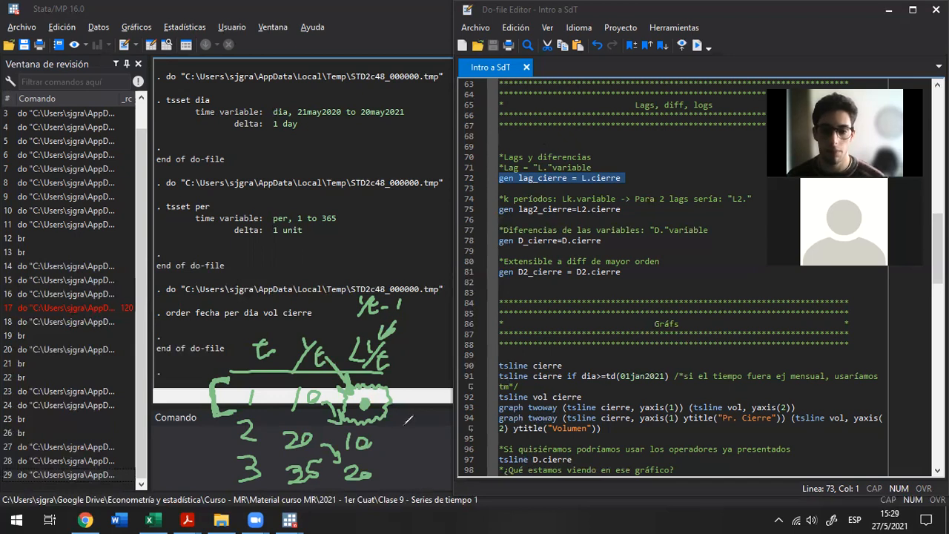
Add a purple L²Yt column, carrying the circled 10 to period 3 and marking periods 1 and 2 as missing with outlined dots
mouse_move(409, 343)
mouse_down()
mouse_move(421, 365)
mouse_move(426, 334)
mouse_move(470, 364)
mouse_up()
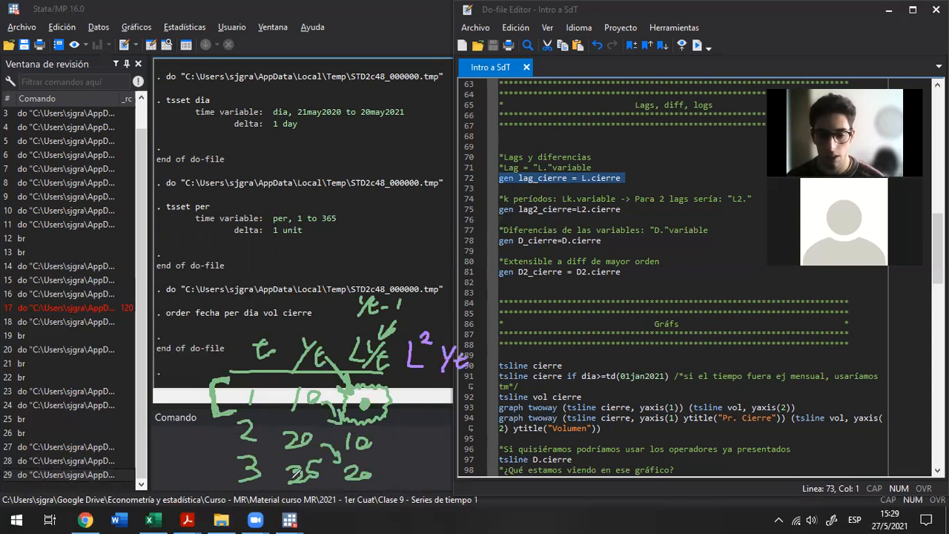
drag(302, 462, 305, 455)
mouse_move(303, 415)
mouse_down()
mouse_move(303, 425)
mouse_move(284, 395)
mouse_move(320, 379)
mouse_move(322, 387)
mouse_up()
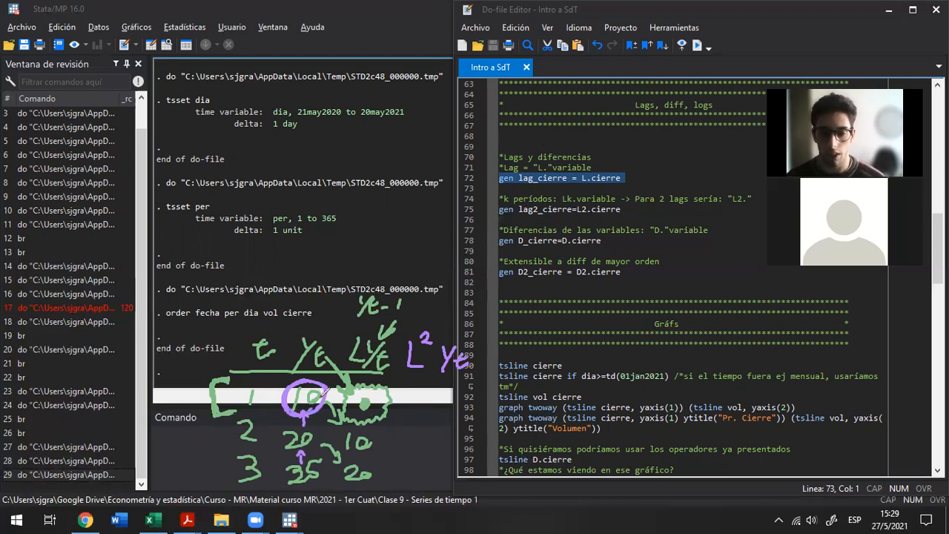
mouse_move(326, 393)
mouse_down()
mouse_move(396, 438)
mouse_move(393, 458)
mouse_move(445, 465)
mouse_move(442, 448)
mouse_move(454, 439)
mouse_move(426, 413)
mouse_move(414, 436)
mouse_move(448, 445)
mouse_up()
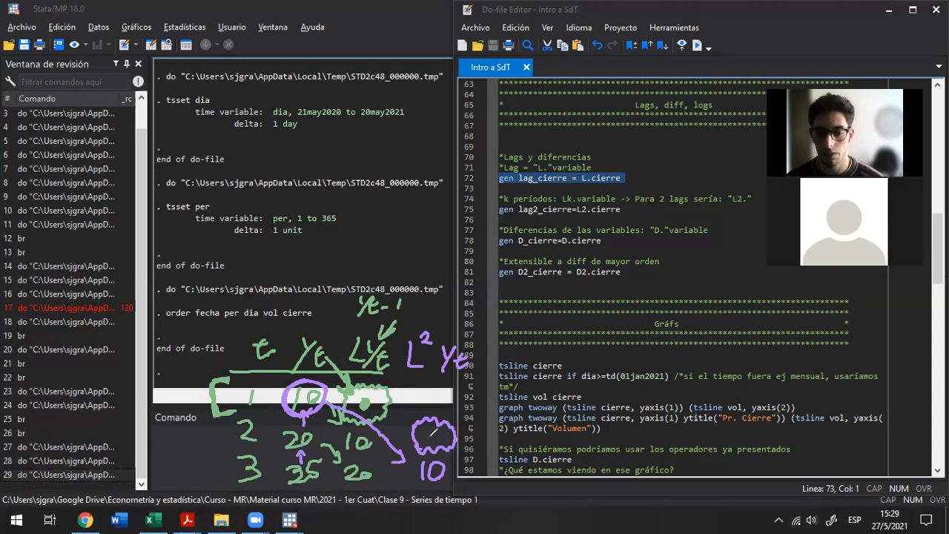
click(429, 397)
mouse_move(413, 386)
mouse_down()
mouse_move(427, 410)
mouse_move(454, 398)
mouse_move(442, 372)
mouse_move(412, 382)
mouse_move(430, 408)
mouse_up()
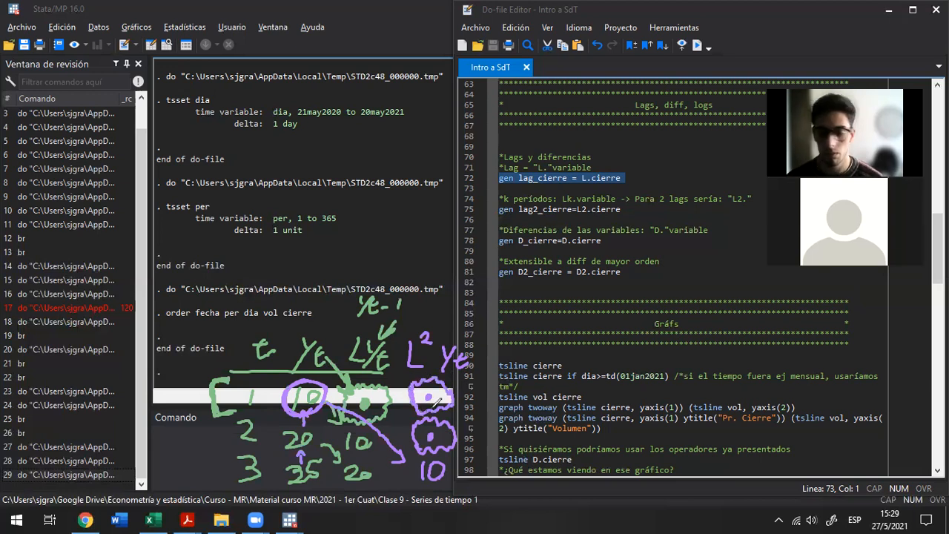
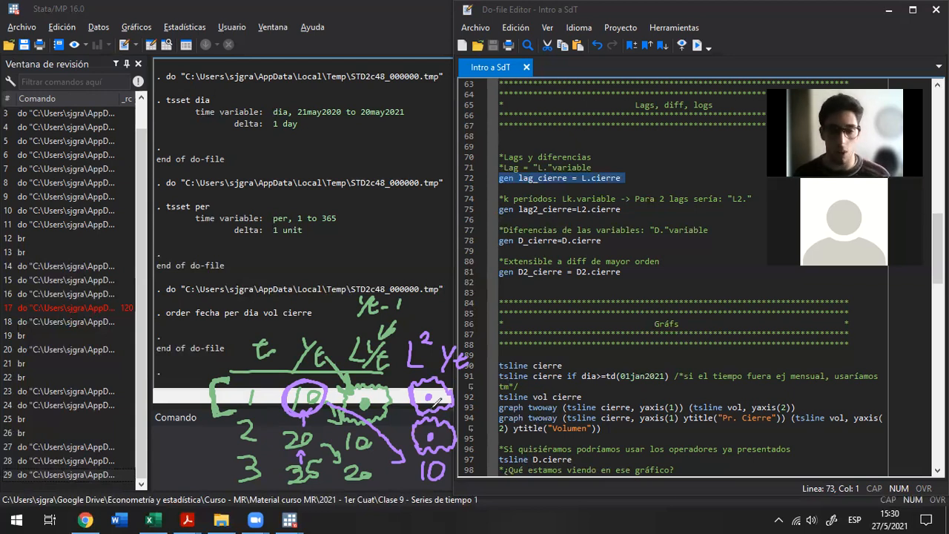
Undo the purple L²Yt column's outlined dots, circled 10, arrow and value, and its heading back to the single L
key(ctrl+z)
key(ctrl+z)
key(ctrl+z)
key(ctrl+z)
key(ctrl+z)
key(ctrl+z)
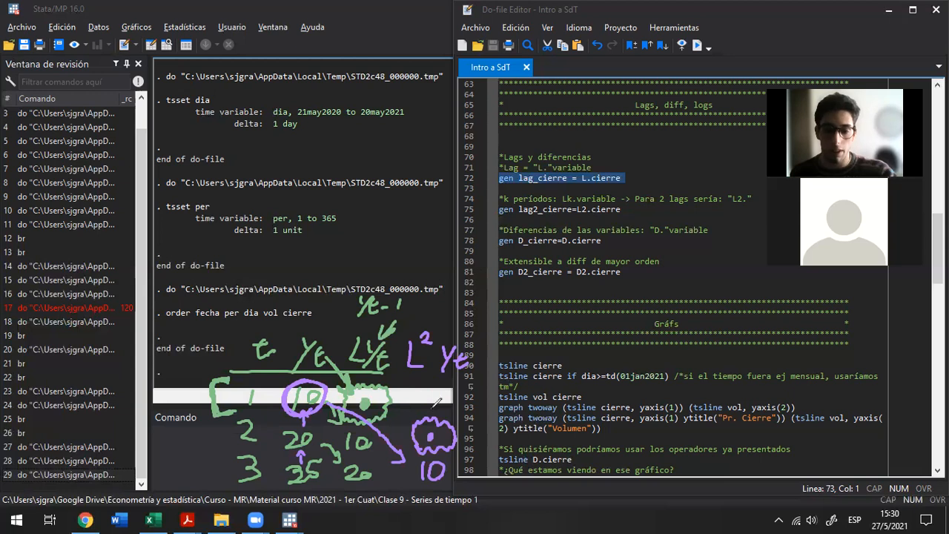
key(ctrl+z)
key(ctrl+z)
key(ctrl+z)
key(ctrl+z)
key(ctrl+z)
key(ctrl+z)
key(ctrl+z)
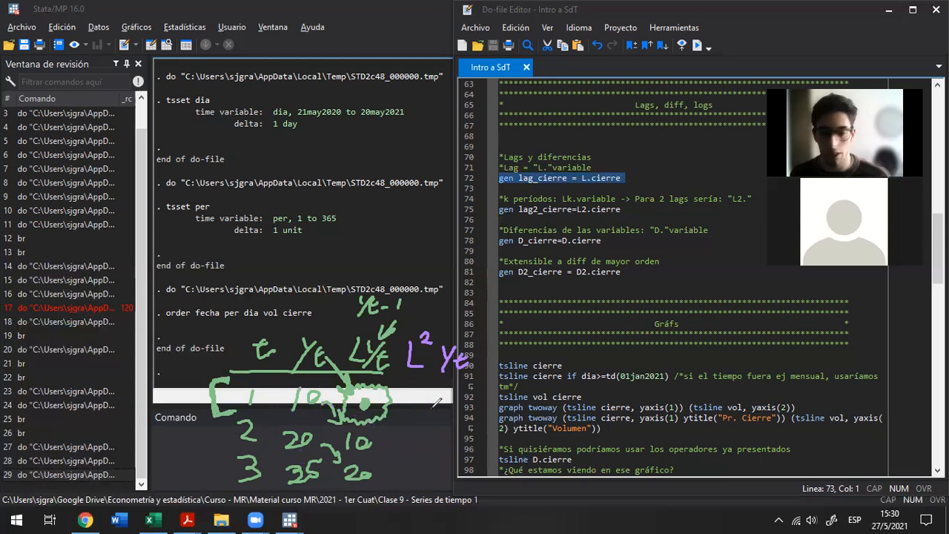
key(ctrl+z)
key(ctrl+z)
key(ctrl+z)
key(ctrl+z)
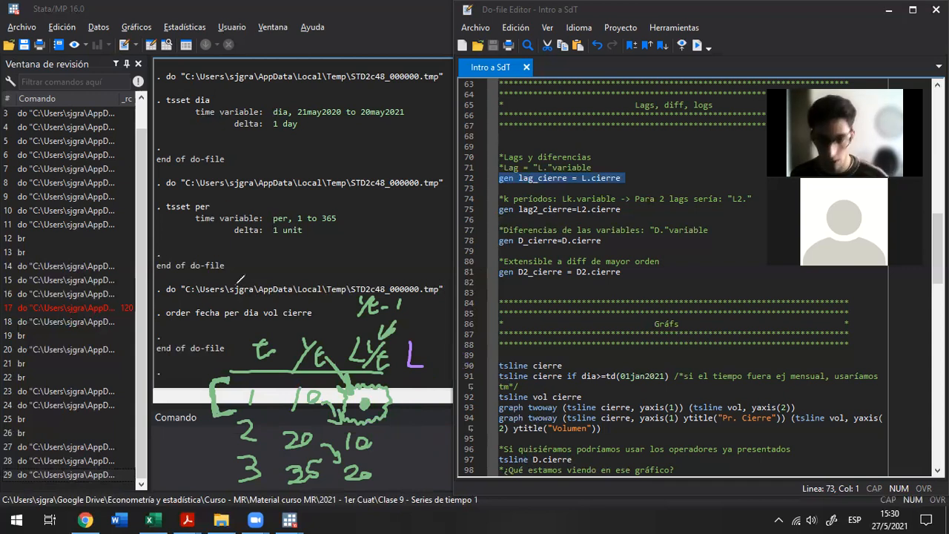
Complete the purple column heading so that it reads L(LYt)
mouse_move(438, 343)
mouse_down()
mouse_move(444, 366)
mouse_move(456, 362)
mouse_up()
drag(462, 348, 479, 367)
drag(427, 338, 422, 366)
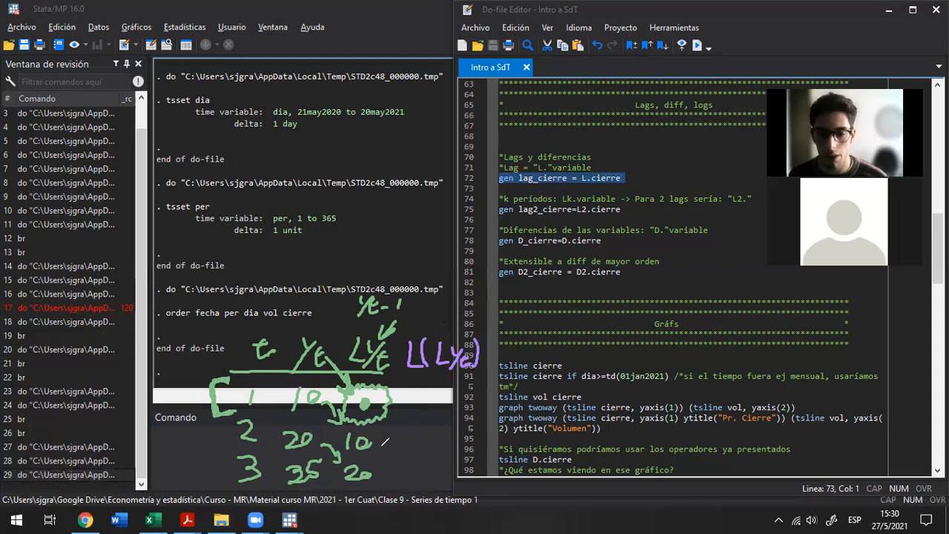
Fill the L(LYt) column with arrows from LYt, carrying 10 to period 3 and marking periods 1 and 2 as missing with boxed dots
mouse_move(369, 446)
mouse_down()
mouse_move(393, 448)
mouse_move(405, 474)
mouse_move(409, 461)
mouse_move(417, 476)
mouse_move(436, 475)
mouse_move(427, 466)
mouse_up()
drag(388, 413, 410, 431)
mouse_move(401, 429)
mouse_down()
mouse_move(410, 421)
mouse_move(443, 451)
mouse_move(426, 412)
mouse_up()
click(427, 437)
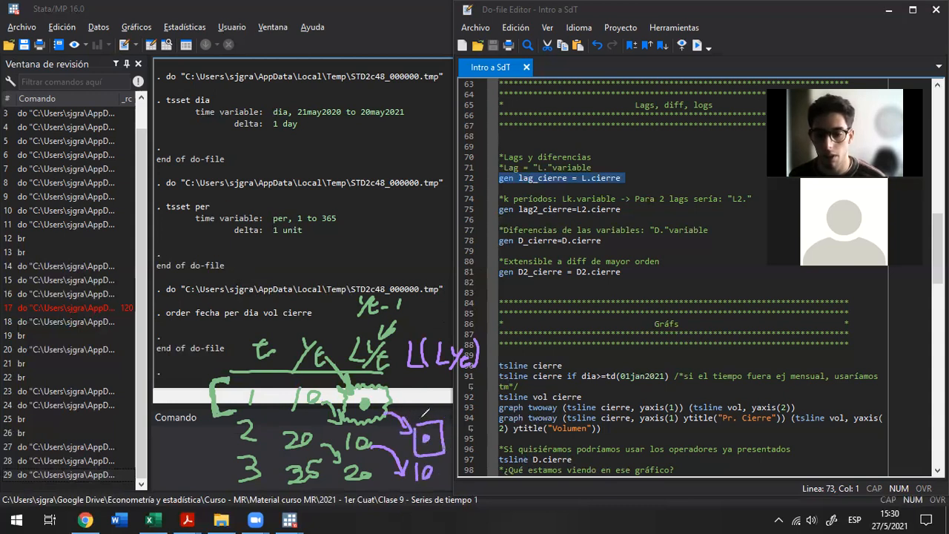
mouse_move(393, 373)
mouse_down()
mouse_move(414, 397)
mouse_move(430, 396)
mouse_move(422, 409)
mouse_move(415, 381)
mouse_up()
click(434, 395)
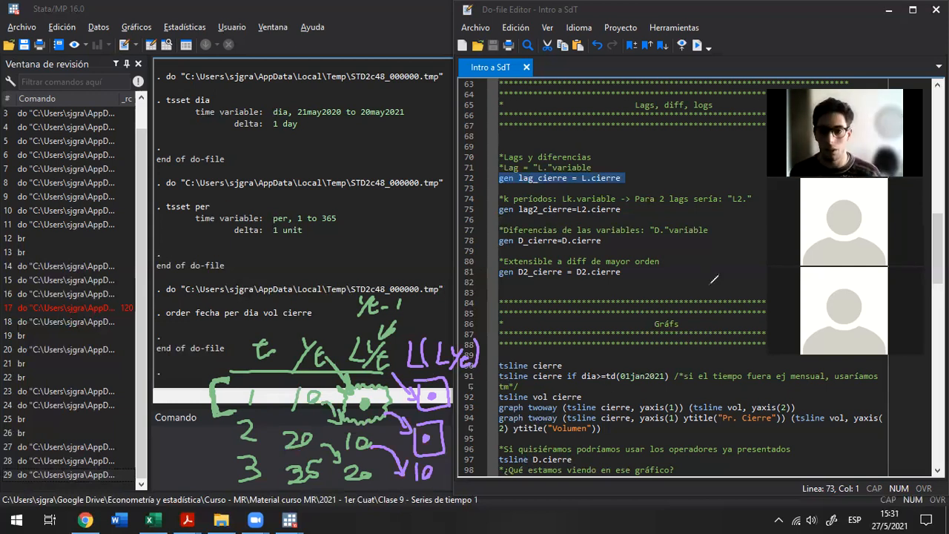
Clear all drawn annotations and highlight the do-file command gen lag_cierre = L.cierre
click(531, 48)
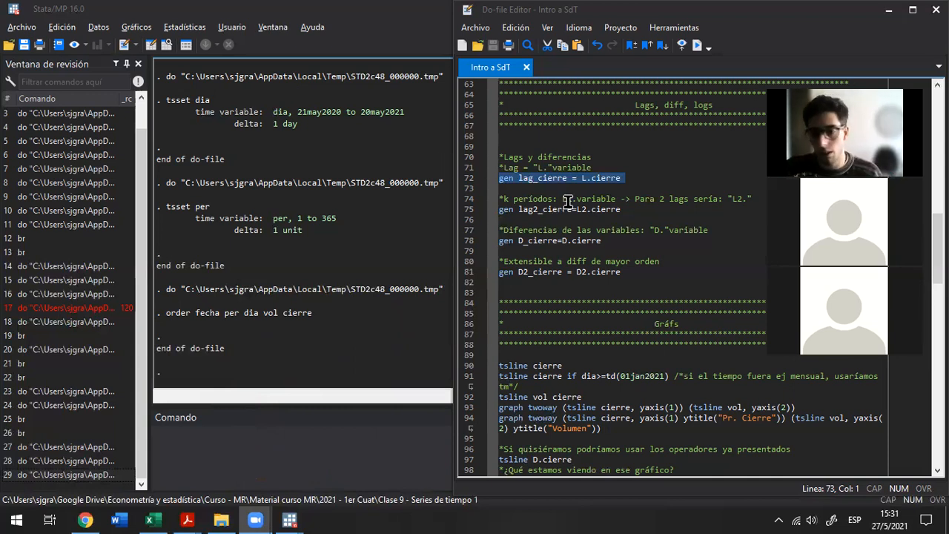
click(546, 186)
drag(498, 178, 621, 178)
click(582, 178)
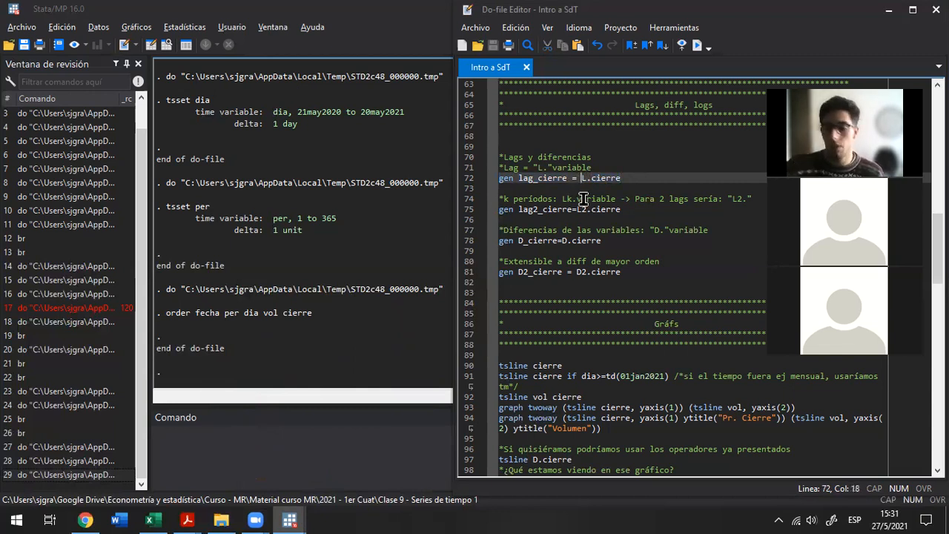
key(shift+End)
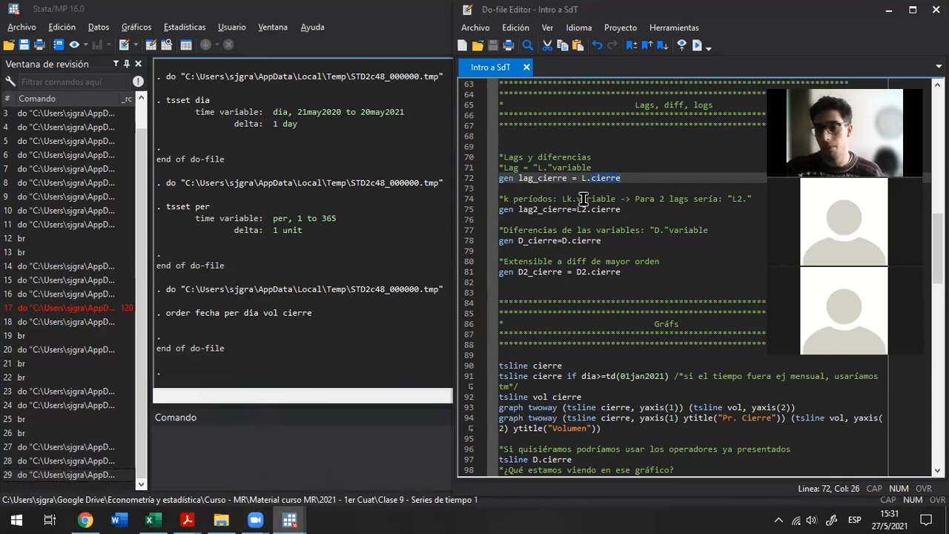
key(End)
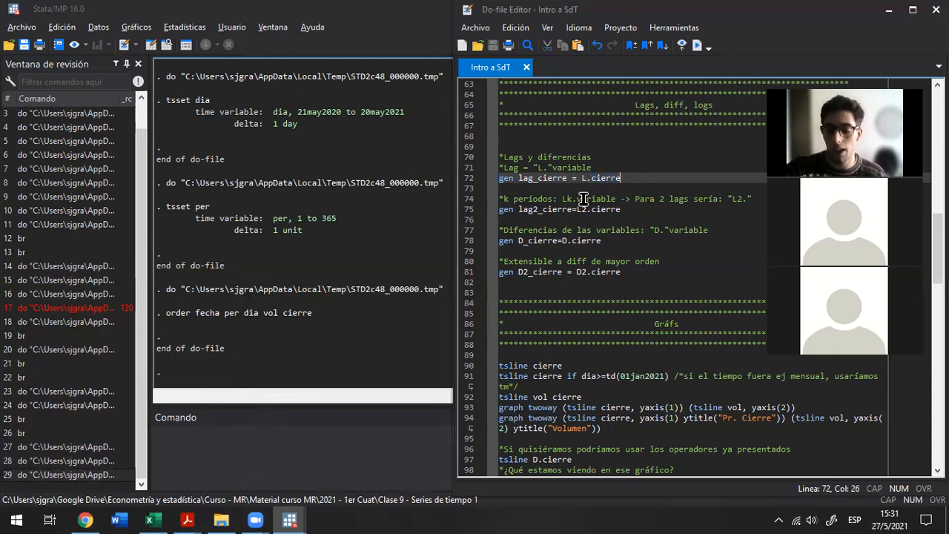
key(shift+Home)
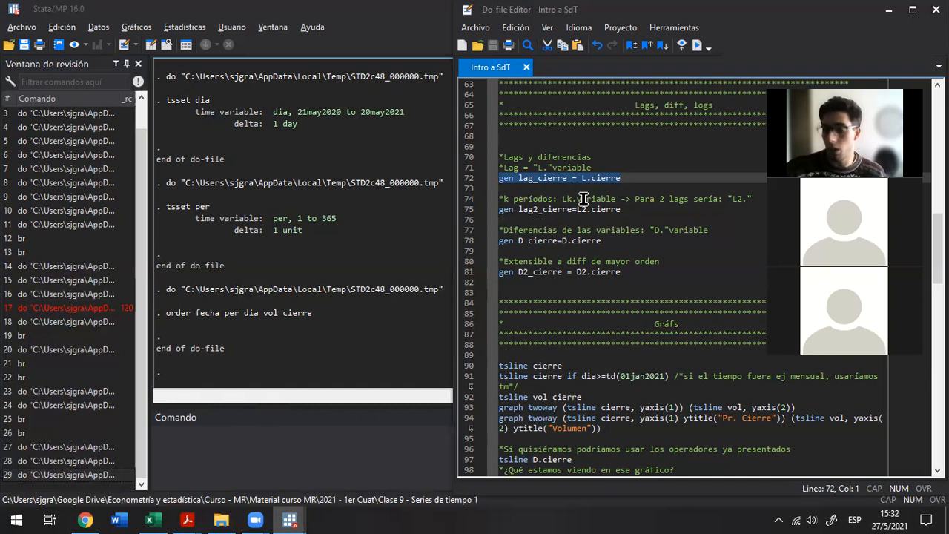
Add spaces around the equals sign in the two-period lag command and run gen lag2_cierre = L2.cierre
key(Down)
key(Down)
key(Down)
key(shift+Down)
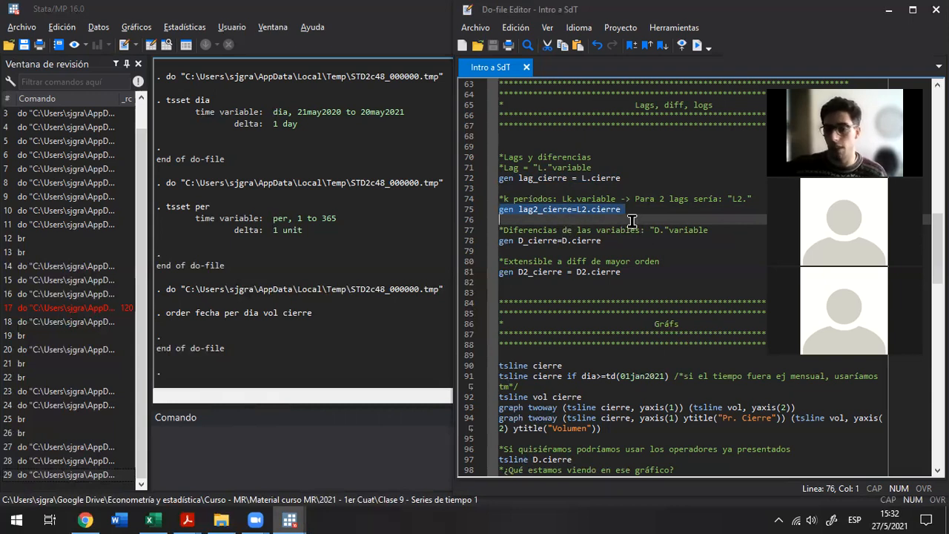
click(572, 210)
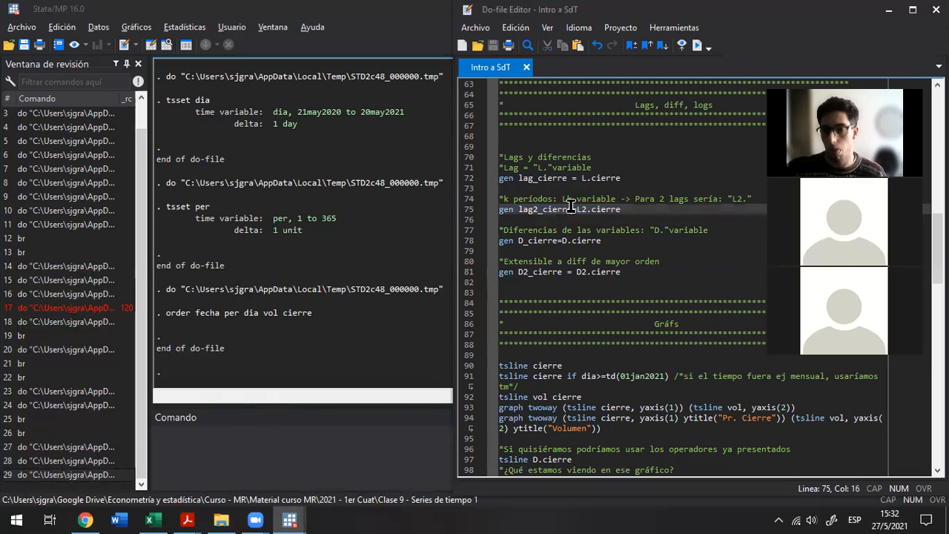
key(Right)
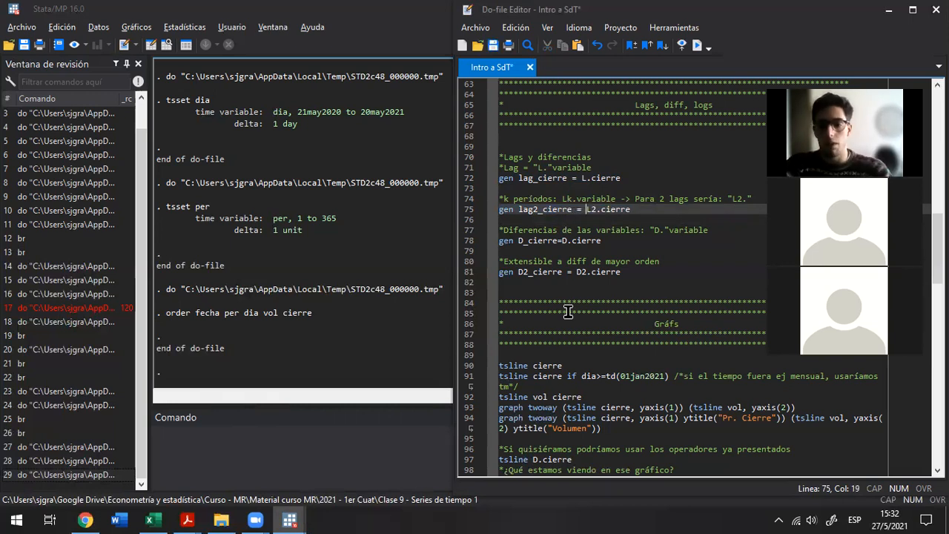
key(Home)
key(shift+End)
key(ctrl+d)
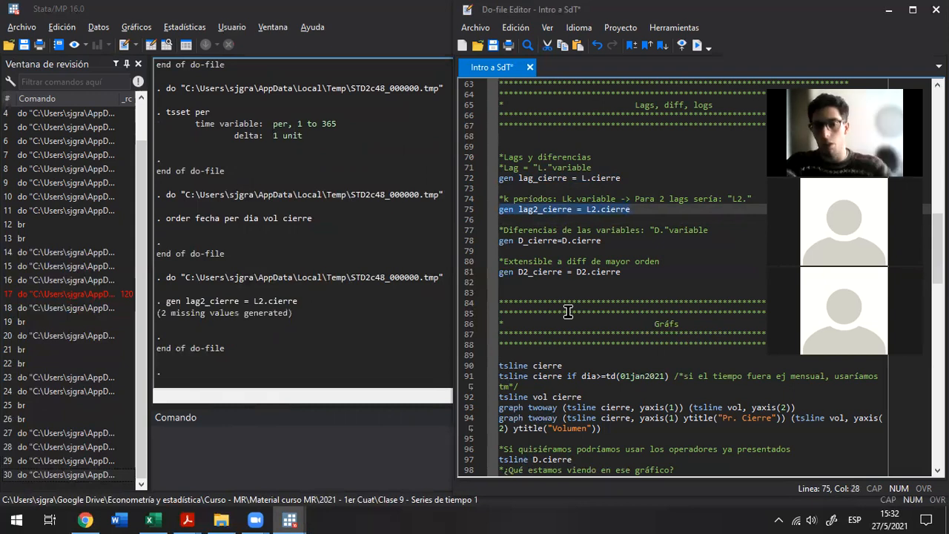
Run gen lag_cierre = L.cierre from the do-file to generate the first lag of the closing price
click(245, 255)
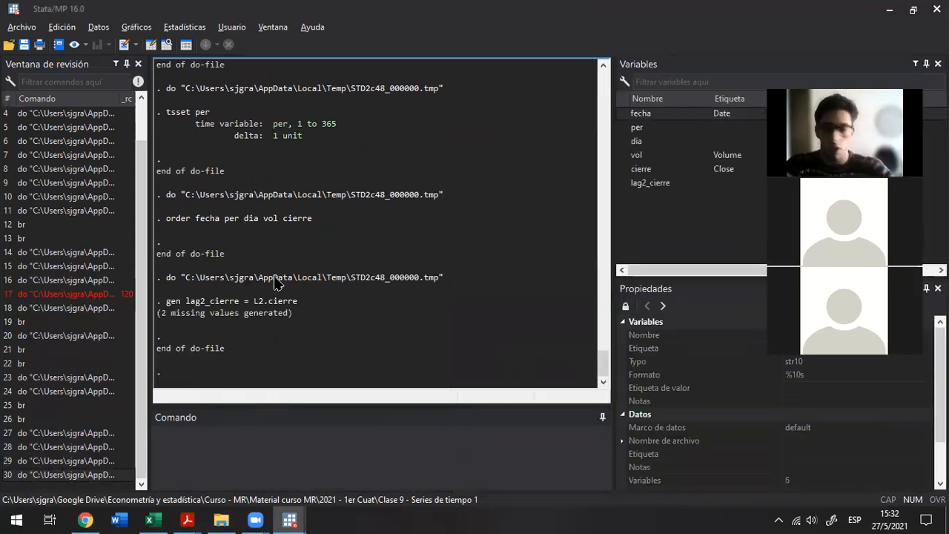
key(alt+Tab)
key(Up)
key(Up)
key(Home)
key(shift+End)
key(ctrl+d)
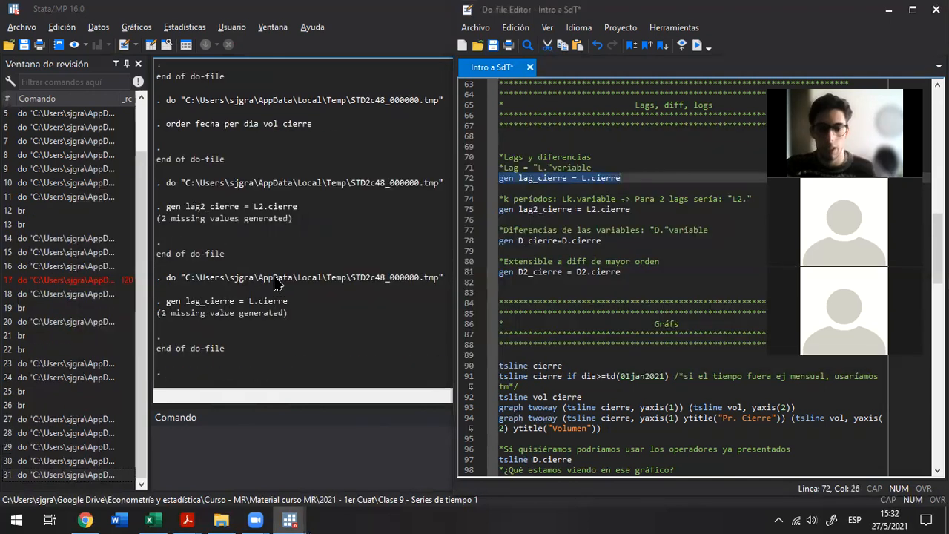
Highlight the missing-value notes in the results for lag_cierre and lag2_cierre to compare them
drag(158, 313, 288, 323)
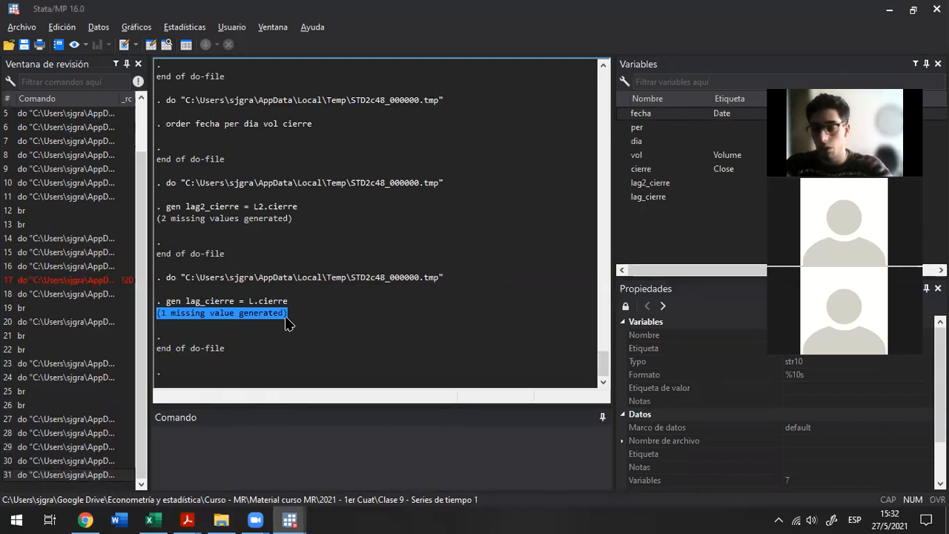
key(alt+Tab)
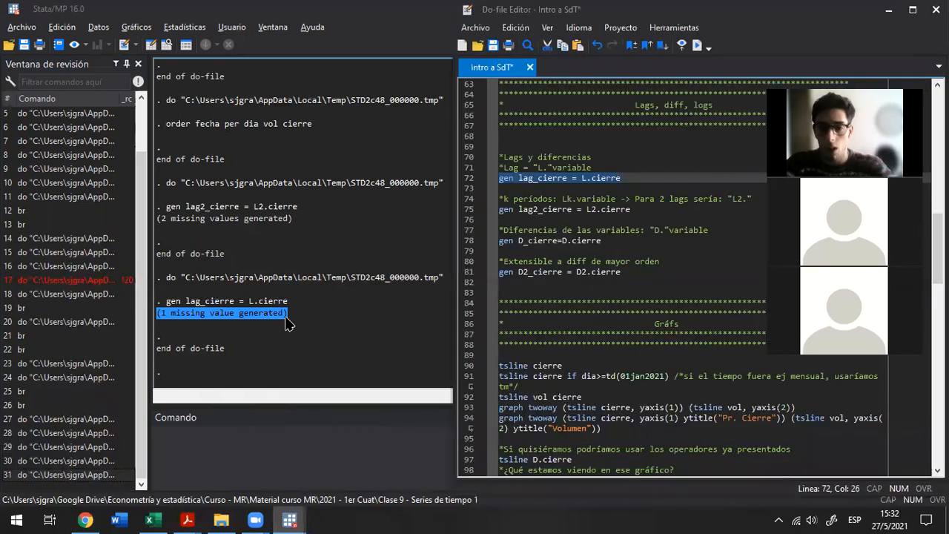
drag(158, 219, 309, 223)
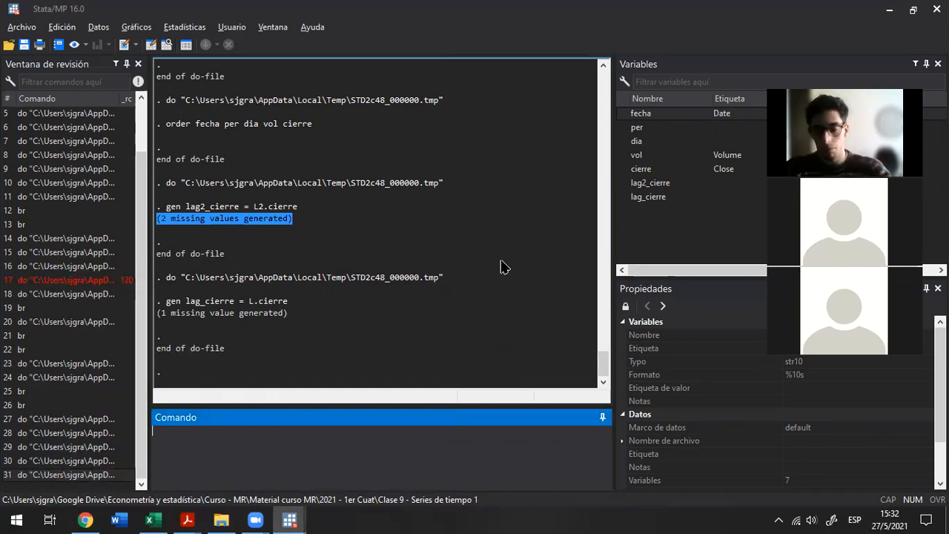
Run the D_cierre command from the do-file to generate the first difference of the closing price
key(alt+Tab)
key(Down)
key(Down)
key(Down)
key(Down)
key(Down)
key(Down)
key(Home)
key(shift+End)
key(ctrl+d)
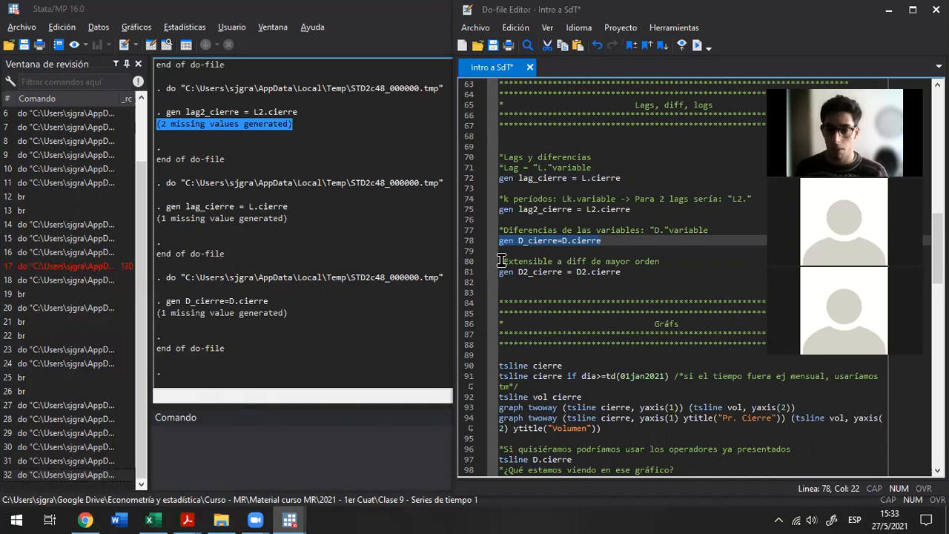
Add spaces around the equals sign so the command reads gen D_cierre = D.cierre, and highlight that line
key(Left)
key(Left)
key(Left)
key(Left)
key(Left)
key(Left)
key(Left)
key(Left)
key(Left)
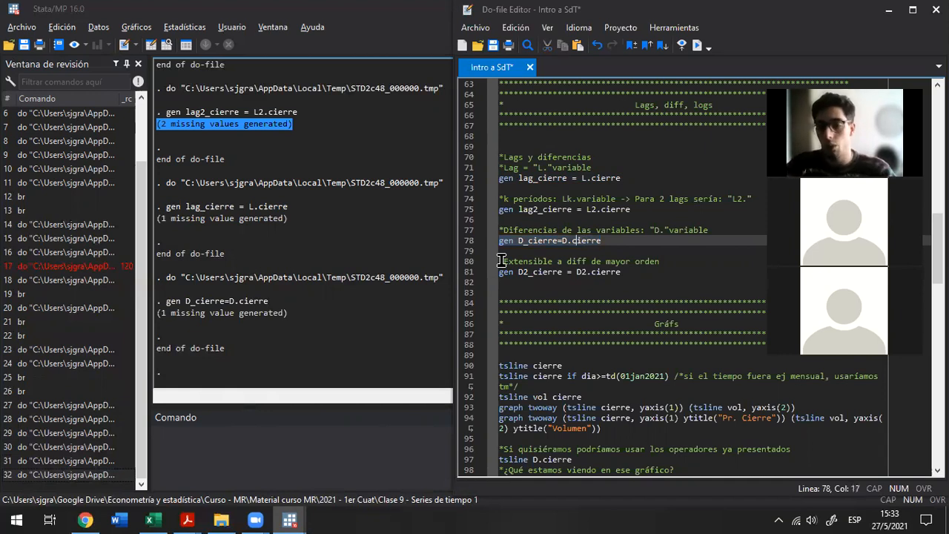
key(Right)
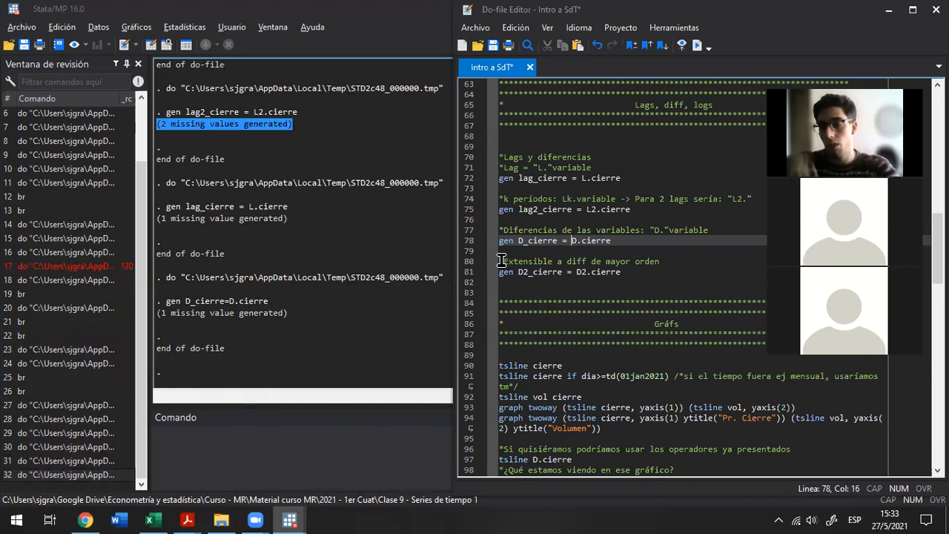
key(Home)
key(shift+End)
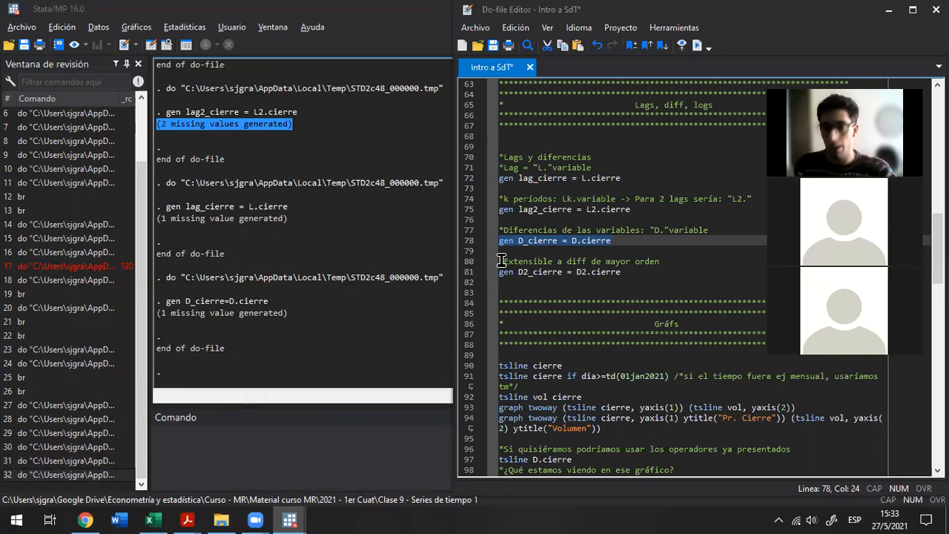
Run gen D2_cierre = D2.cierre from the do-file to generate the second-order difference
key(Down)
key(Down)
key(Down)
key(Home)
key(shift+End)
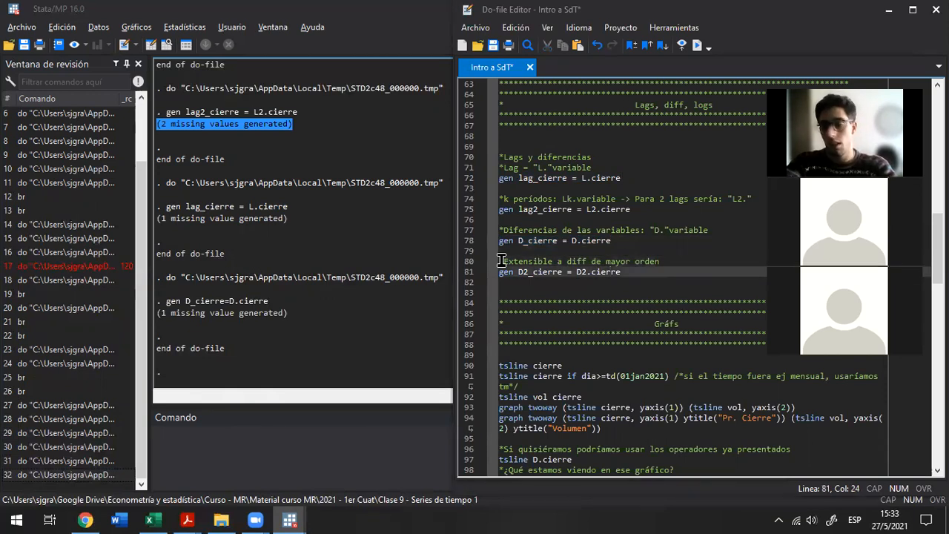
key(ctrl+d)
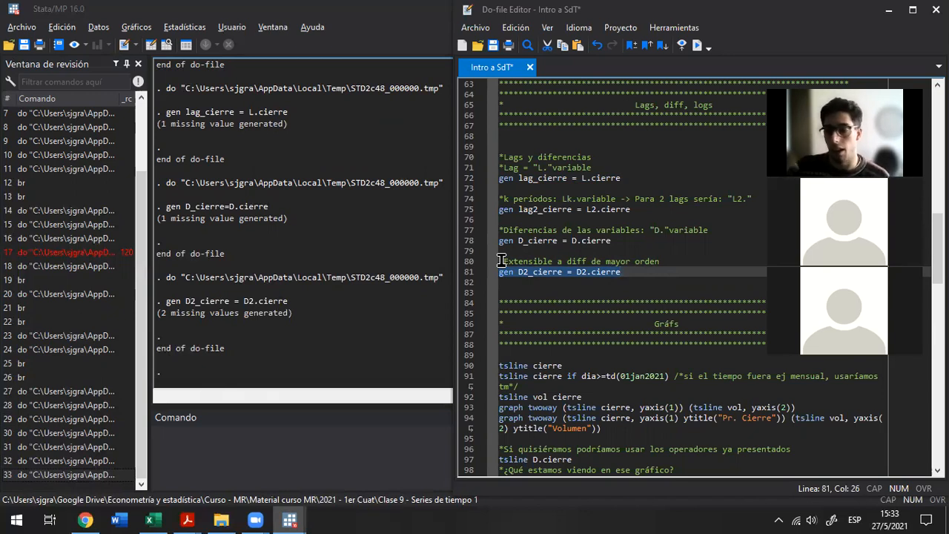
Write the example line gen jaja = D70.cierre below the D2_cierre command, and delete it without running it
key(Down)
text(gen jaja?)
key(BackSpace)
text(= D70.cierre)
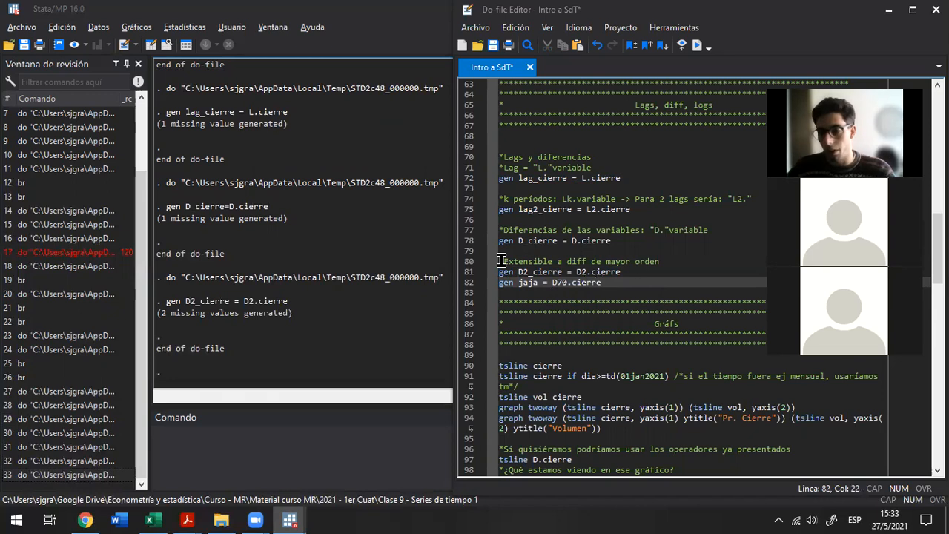
key(shift+Home)
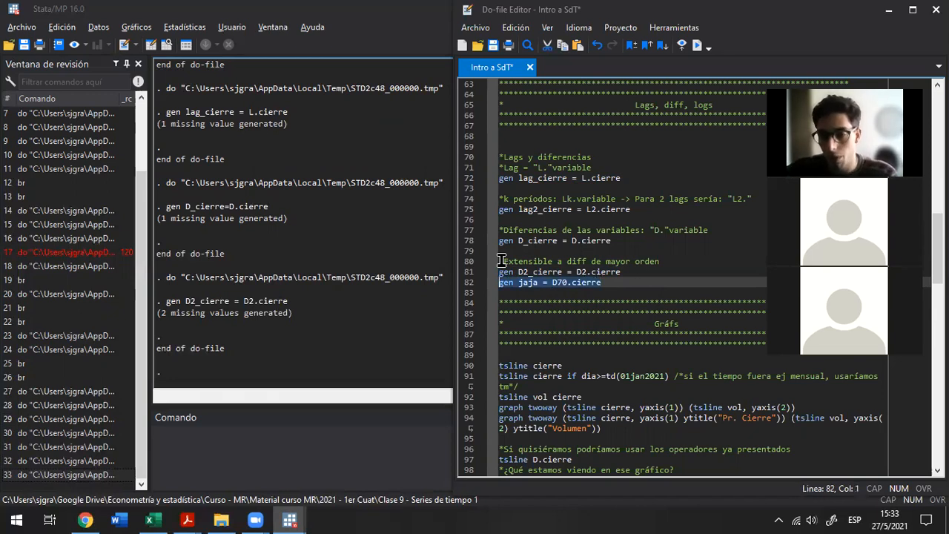
key(Delete)
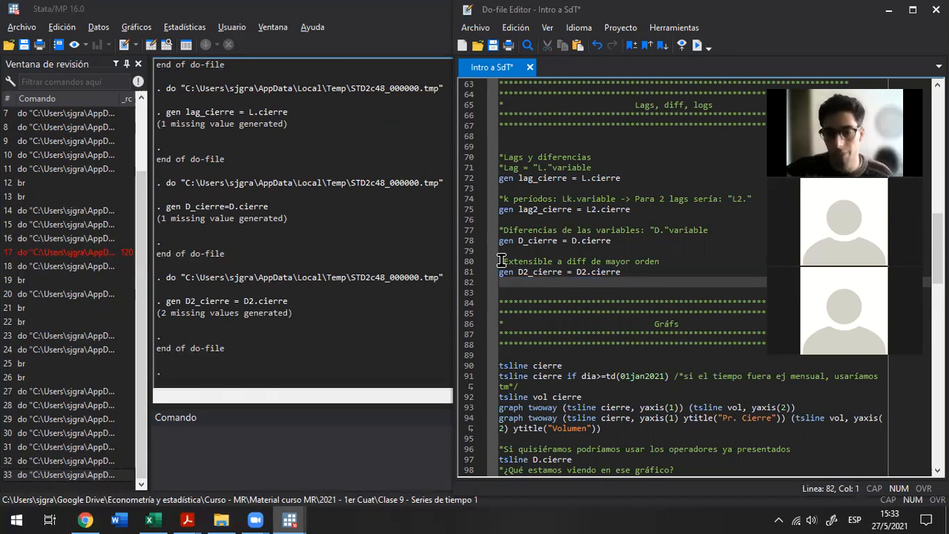
Run tsline cierre from the Gráfs section to plot the closing price, move the graph window lower, and close it
key(Down)
key(Down)
key(Down)
key(Down)
key(Down)
key(Down)
key(Down)
key(Down)
key(shift+Right)
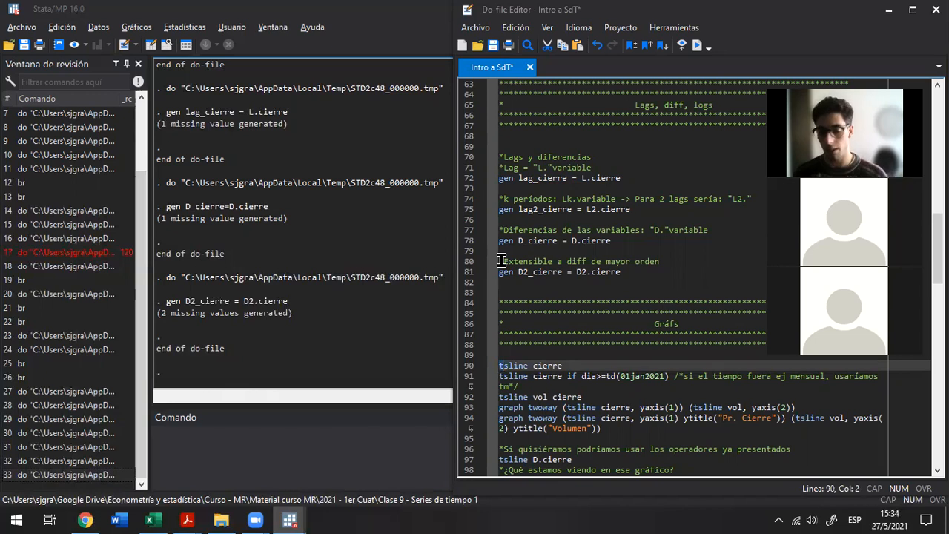
key(shift+End)
key(ctrl+d)
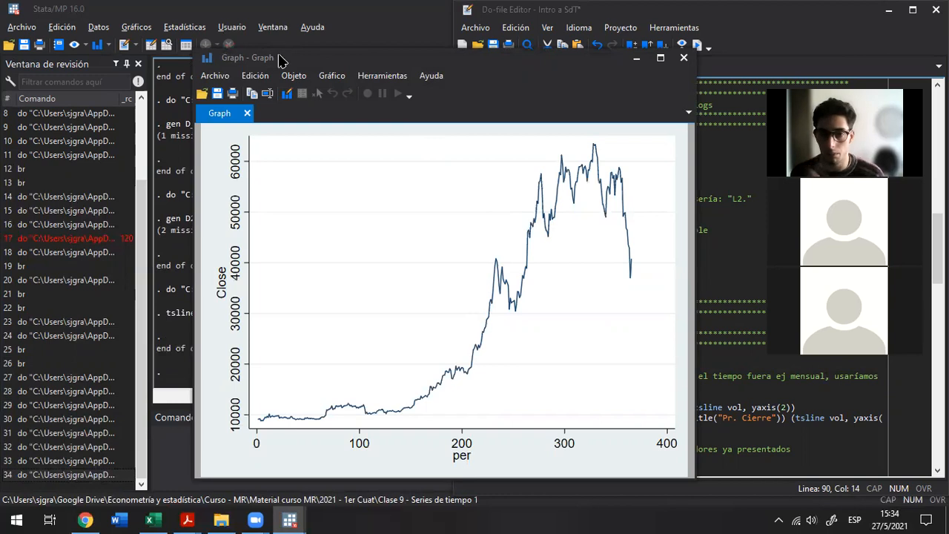
drag(281, 60, 260, 111)
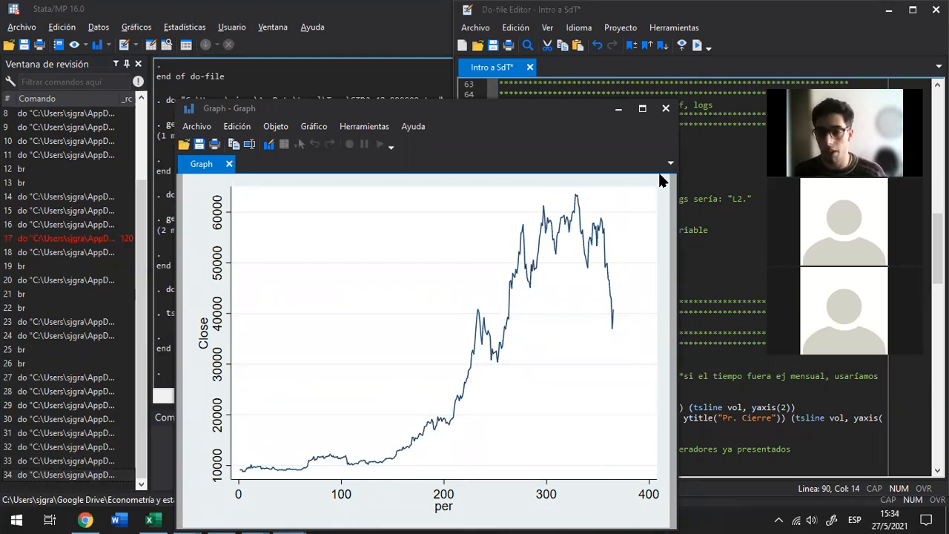
click(666, 110)
Run tsline cierre again to redraw the closing-price line graph
scroll(618, 258, down, 1)
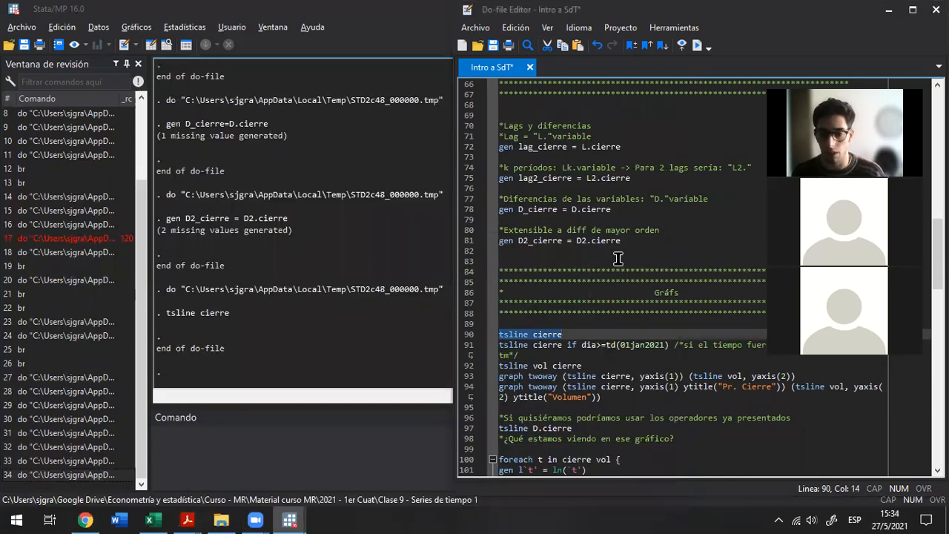
scroll(617, 258, down, 1)
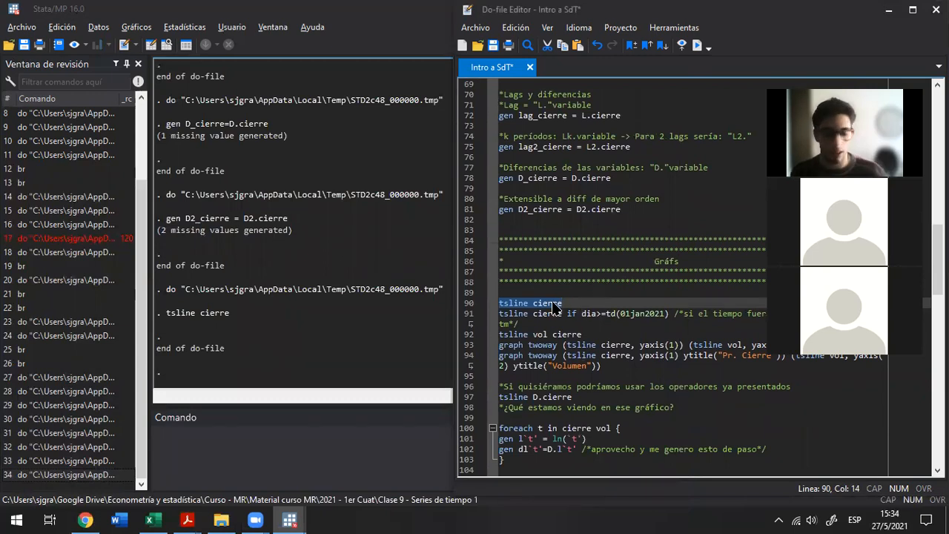
key(ctrl+d)
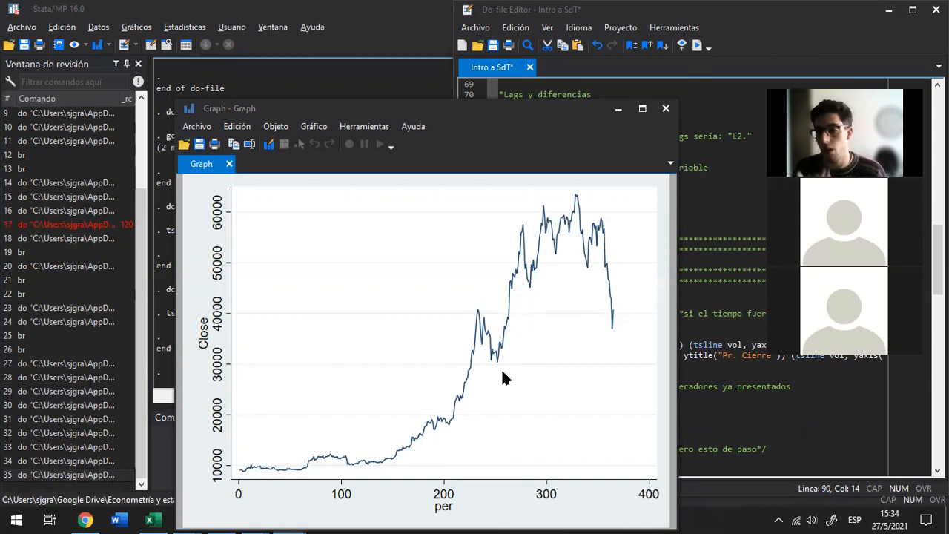
Close the closing-price graph and run tsset dia from the do-file to declare dia as the time variable
click(664, 109)
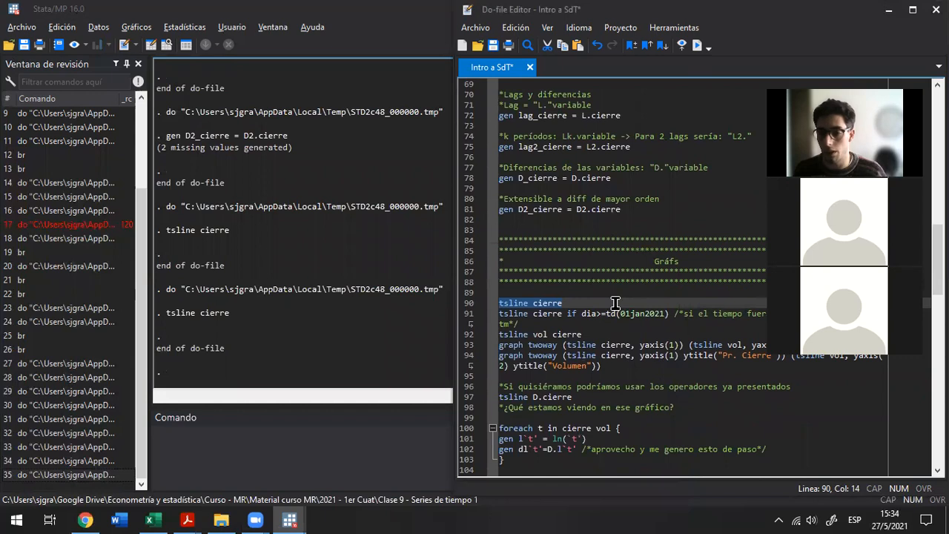
scroll(608, 306, up, 12)
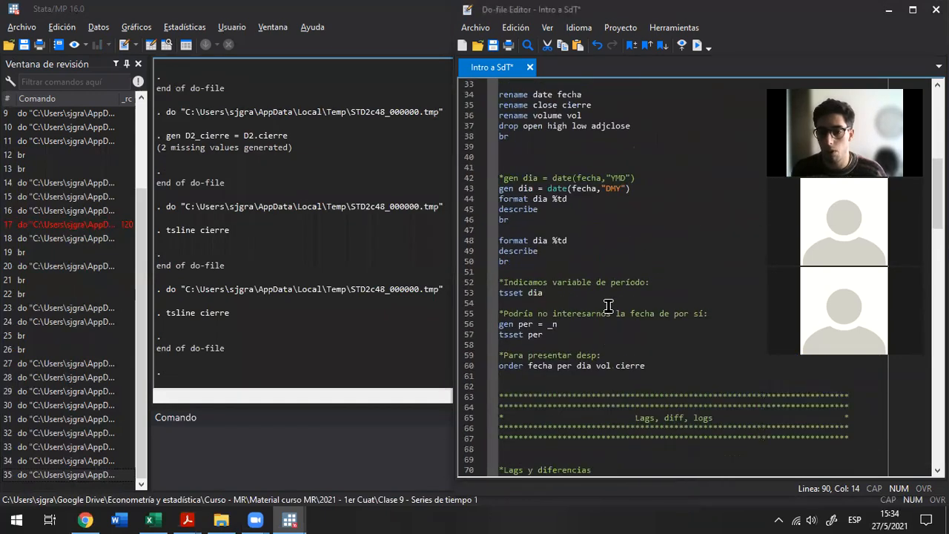
click(561, 293)
triple_click(562, 294)
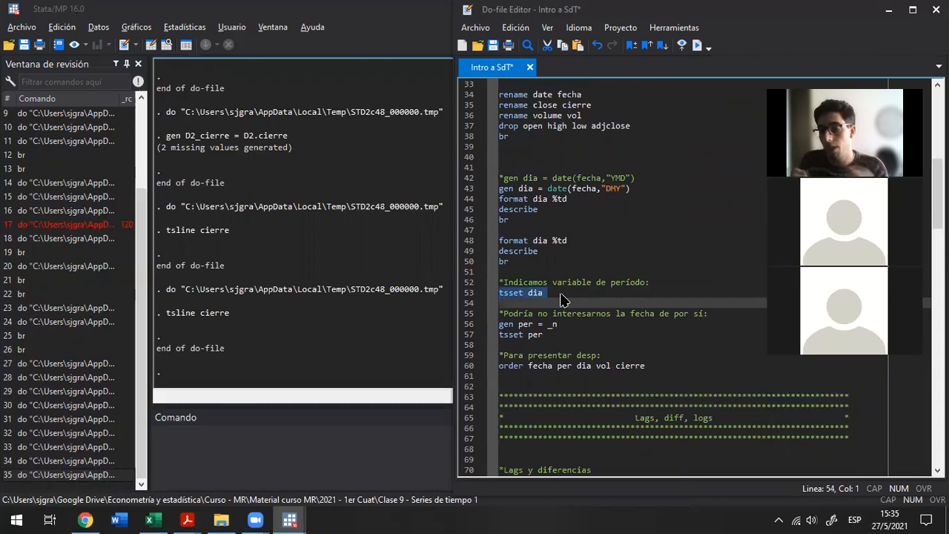
key(ctrl+d)
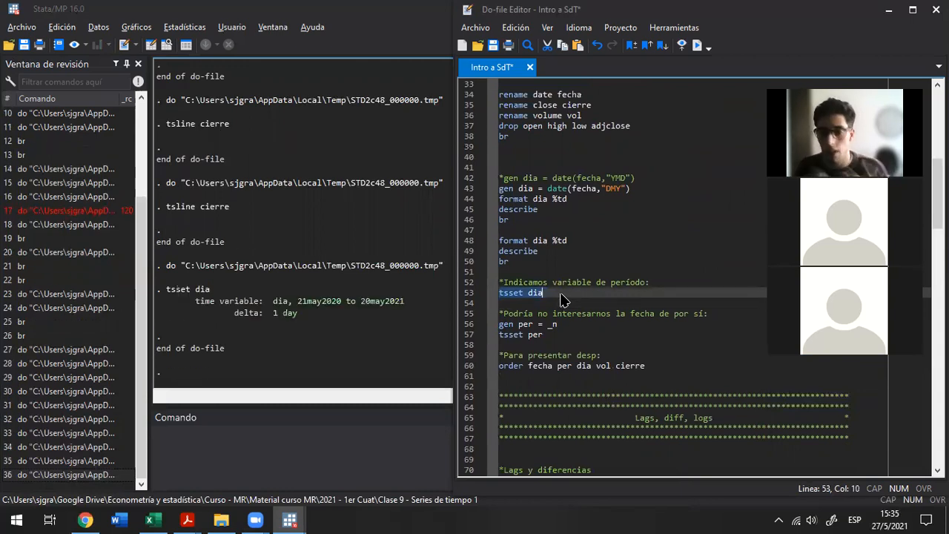
Run tsline cierre from the Gráfs section to plot the closing price against dia, and close the graph
scroll(561, 294, down, 11)
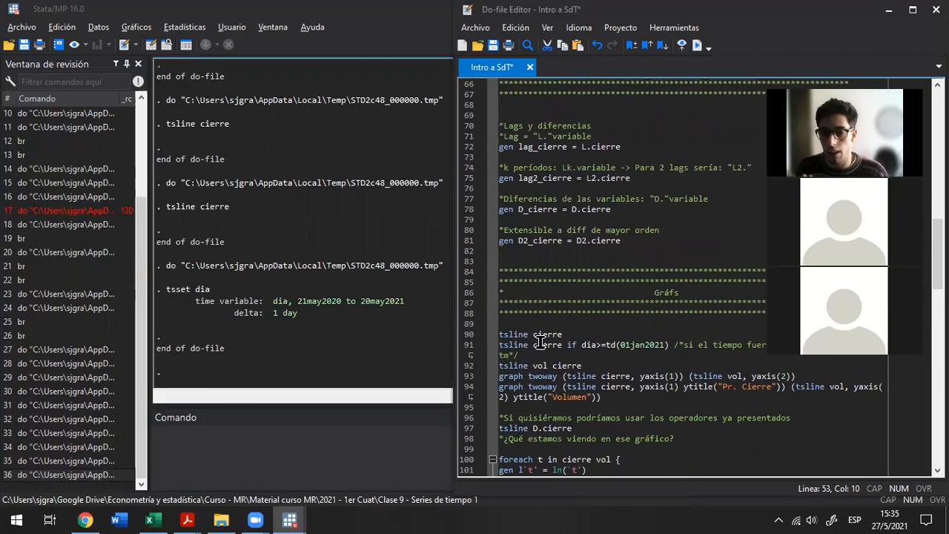
double_click(545, 335)
key(ctrl+d)
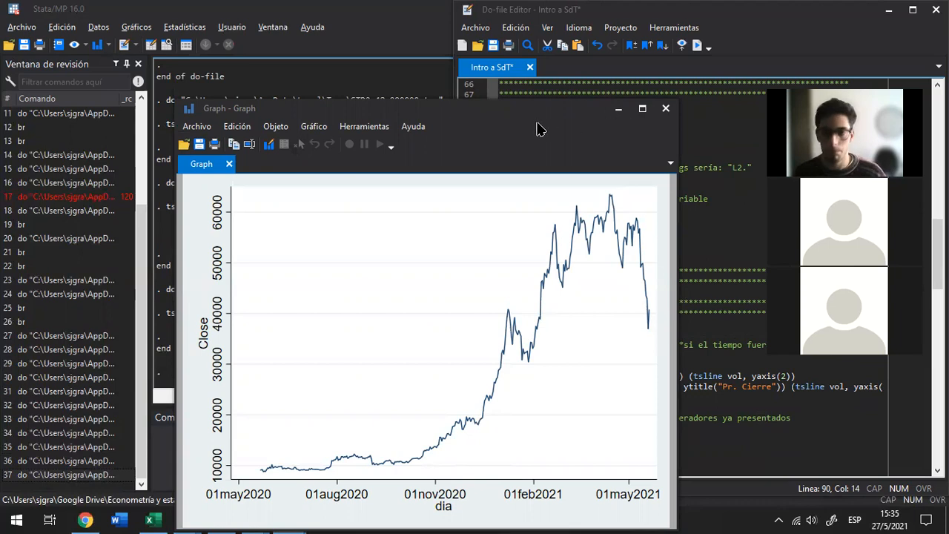
drag(531, 110, 531, 108)
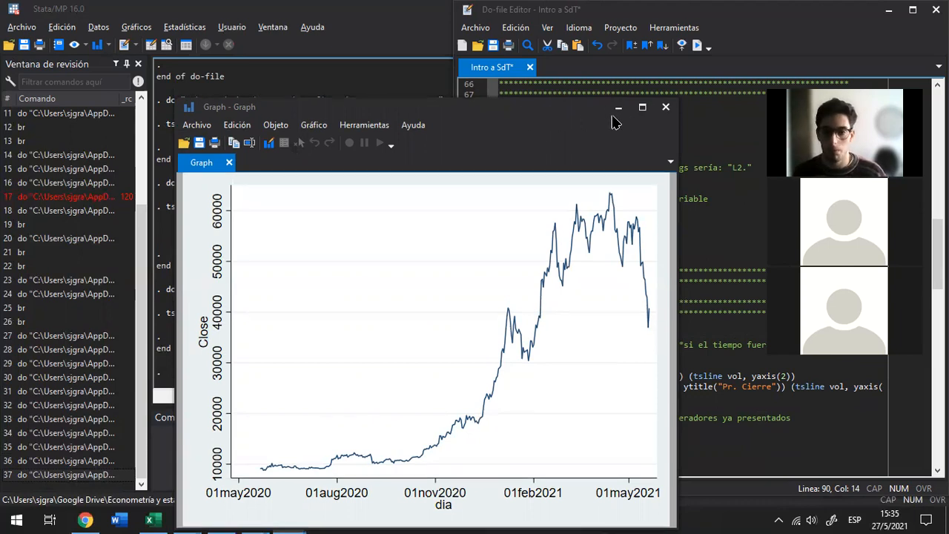
click(664, 108)
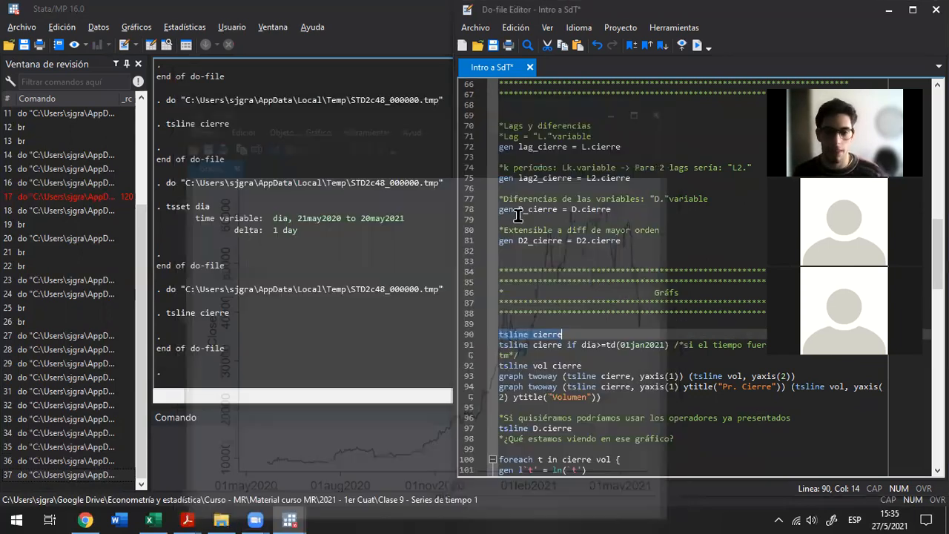
Run tsline cierre if dia>=td(01jan2021) to plot the closing price from that date, move the graph window around, and close it
scroll(545, 356, down, 3)
click(559, 249)
triple_click(560, 250)
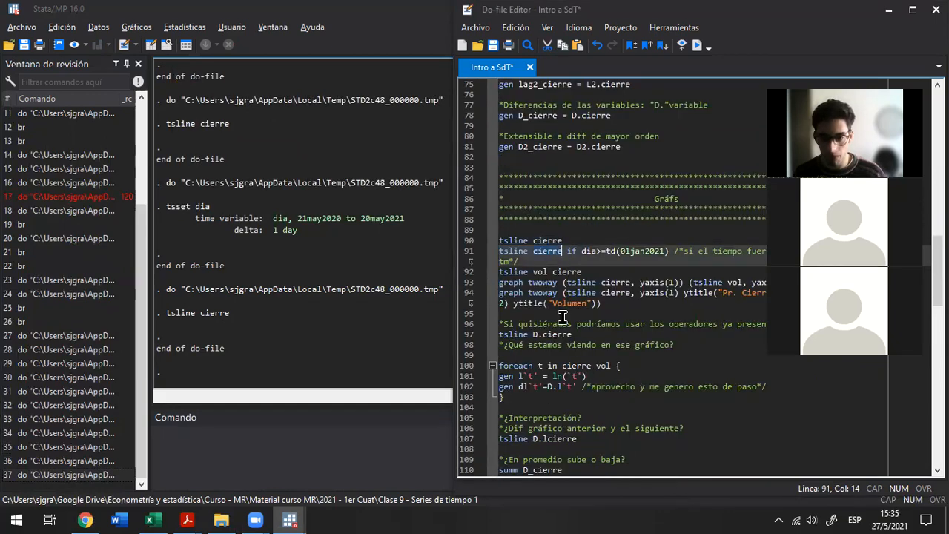
key(ctrl+d)
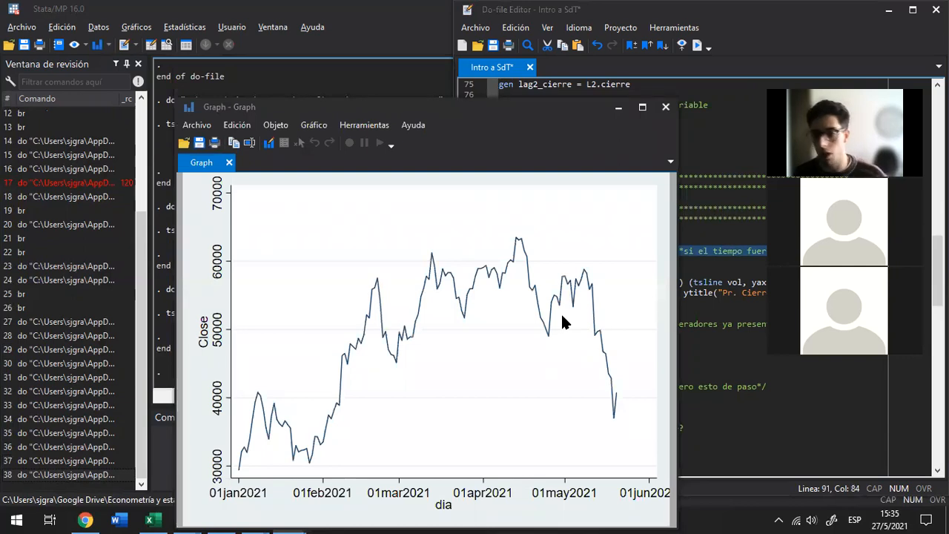
drag(468, 111, 326, 76)
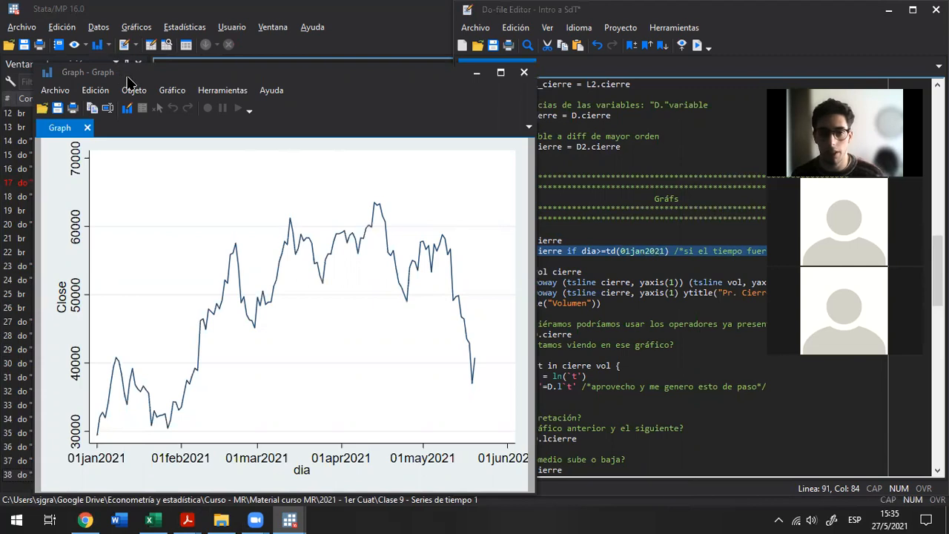
drag(123, 74, 120, 134)
click(519, 132)
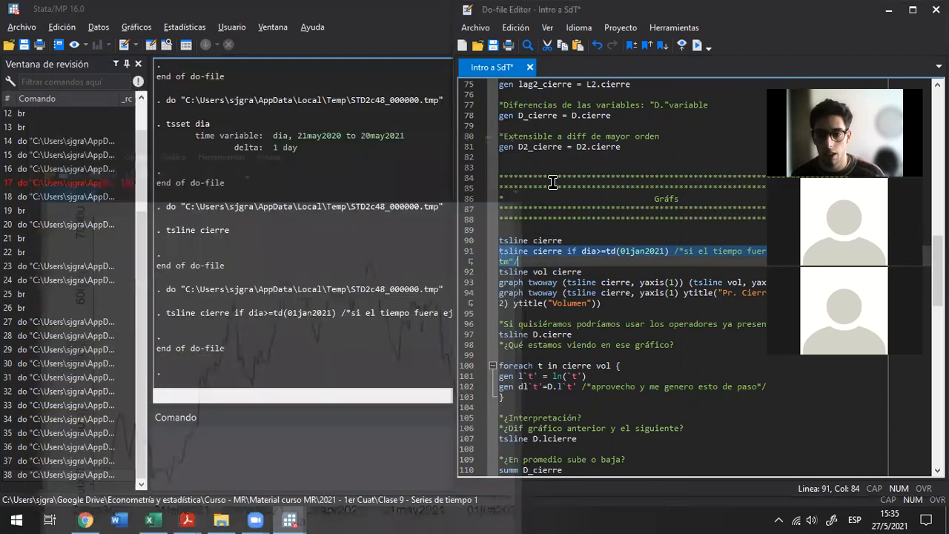
Highlight the date 01jan2021 and the td function in the if condition of the date-restricted tsline command
click(594, 252)
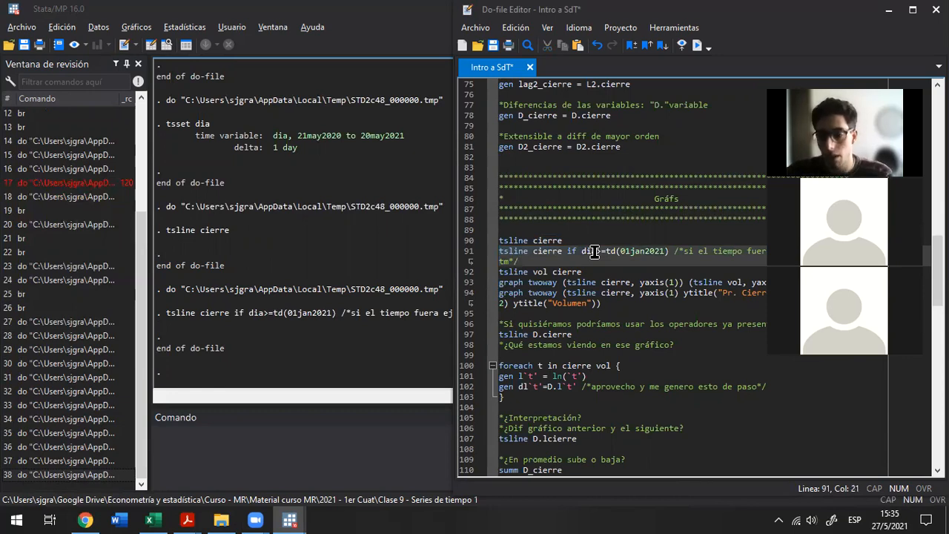
key(ctrl+Right)
key(ctrl+Right)
key(ctrl+Right)
key(ctrl+shift+Right)
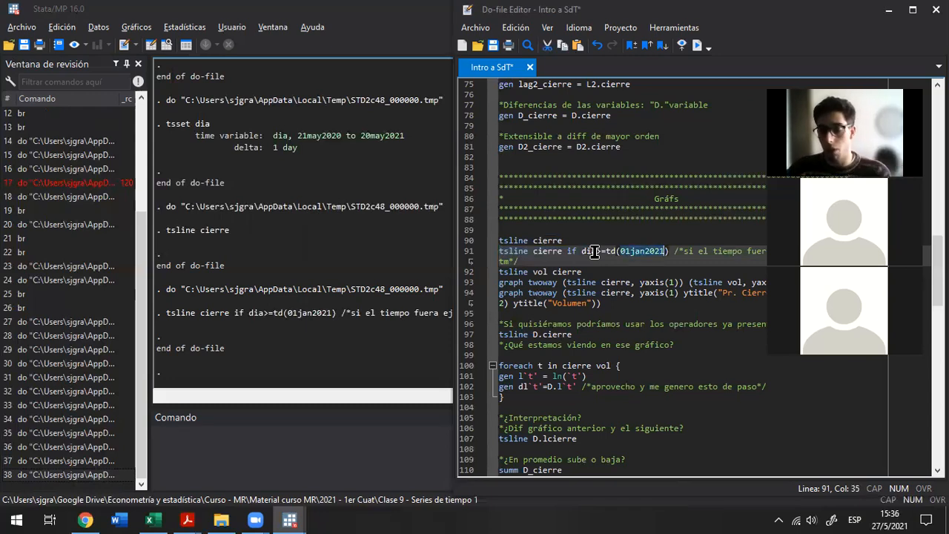
key(ctrl+Left)
key(ctrl+Left)
key(ctrl+Left)
key(ctrl+shift+Right)
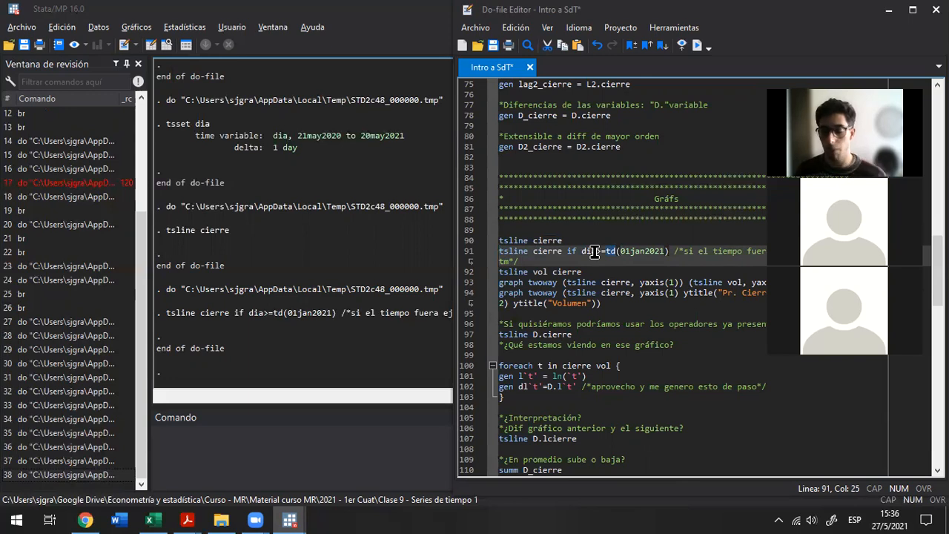
Run tsline vol cierre to plot volume and closing price on one shared axis, and close the graph
key(End)
key(Down)
key(Home)
key(shift+End)
key(ctrl+d)
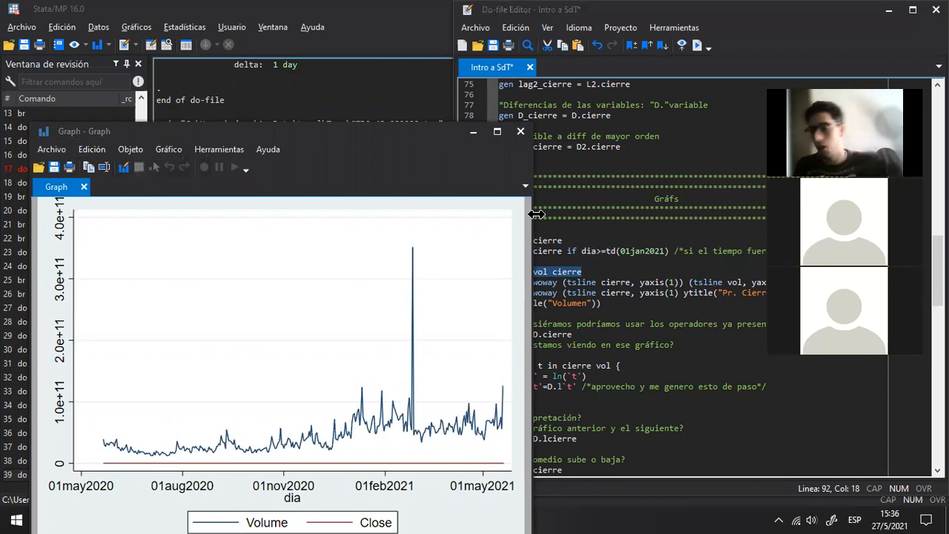
click(521, 131)
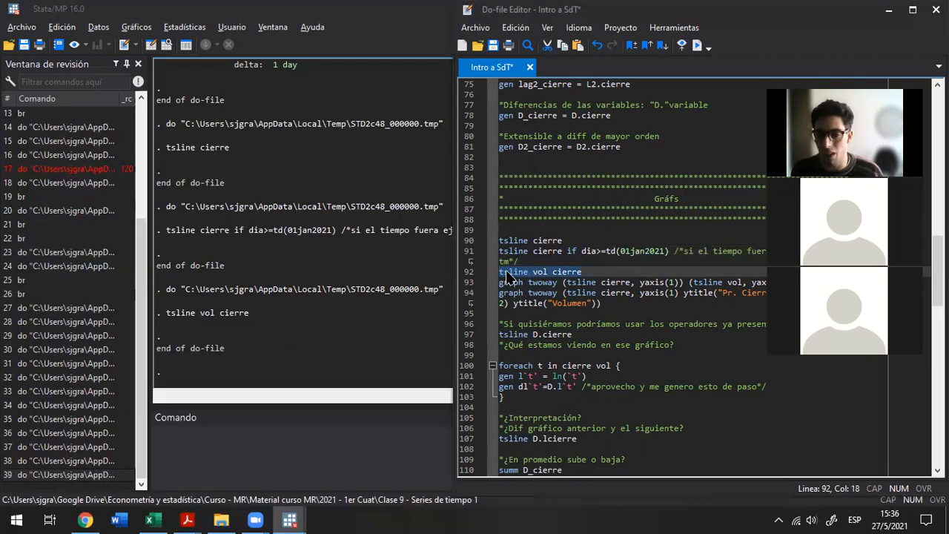
Run the untitled graph twoway command with cierre on yaxis(1) and vol on yaxis(2), reposition the graph window, and close it
click(509, 281)
key(Home)
key(shift+End)
key(ctrl+d)
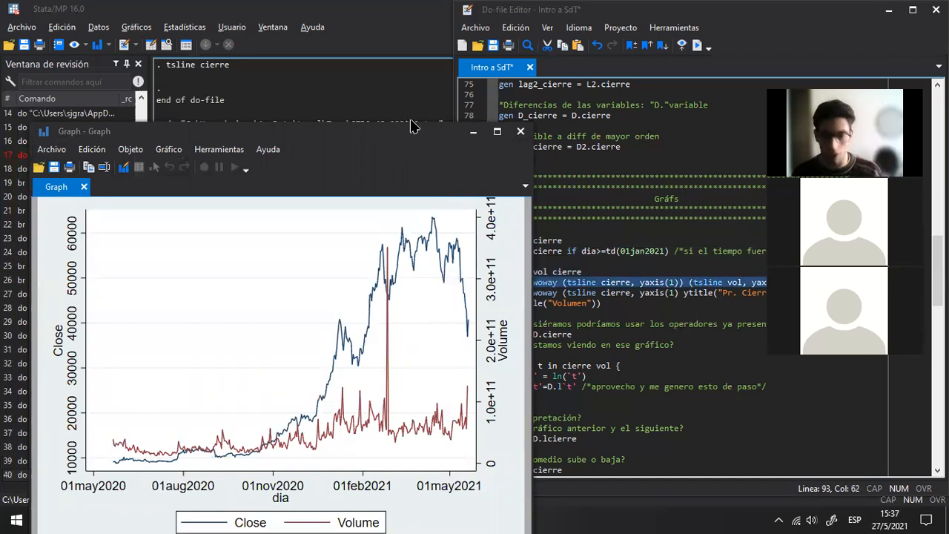
drag(411, 124, 461, 77)
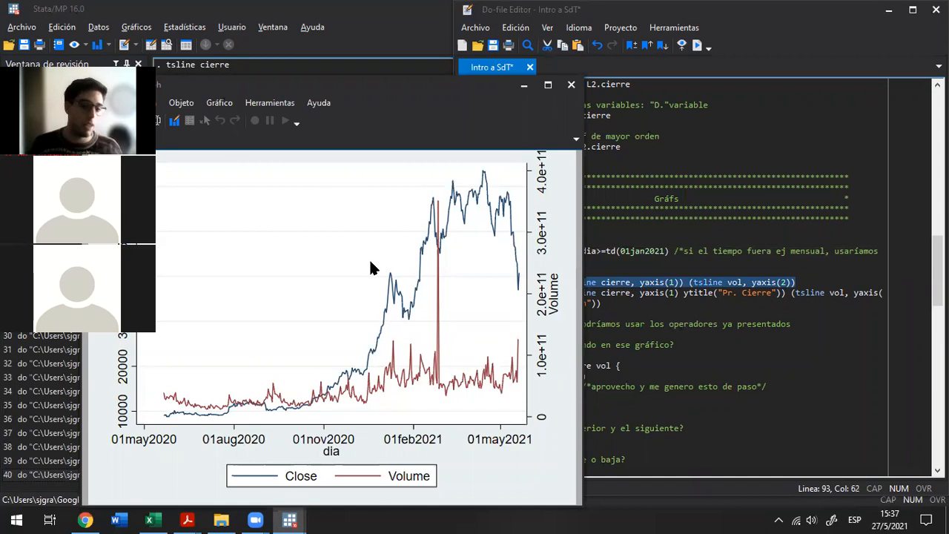
click(331, 272)
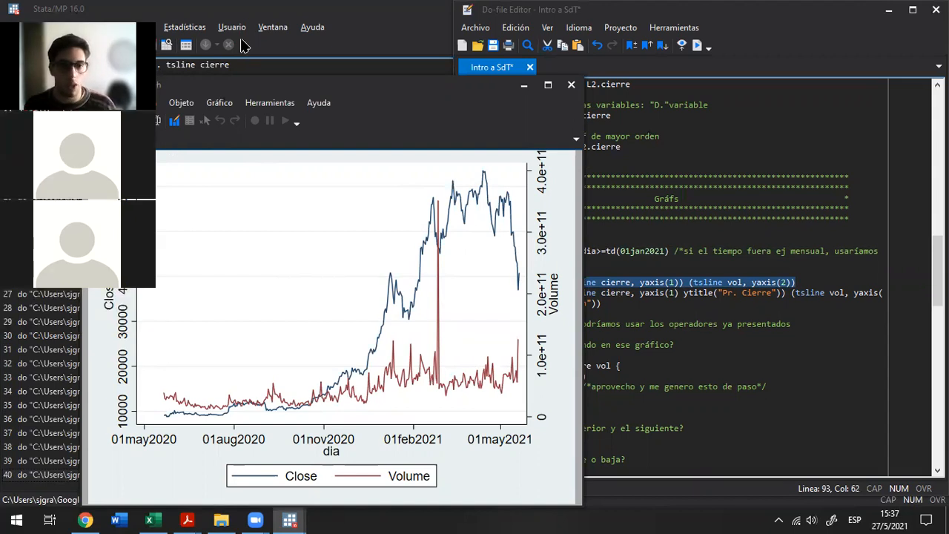
drag(199, 87, 289, 82)
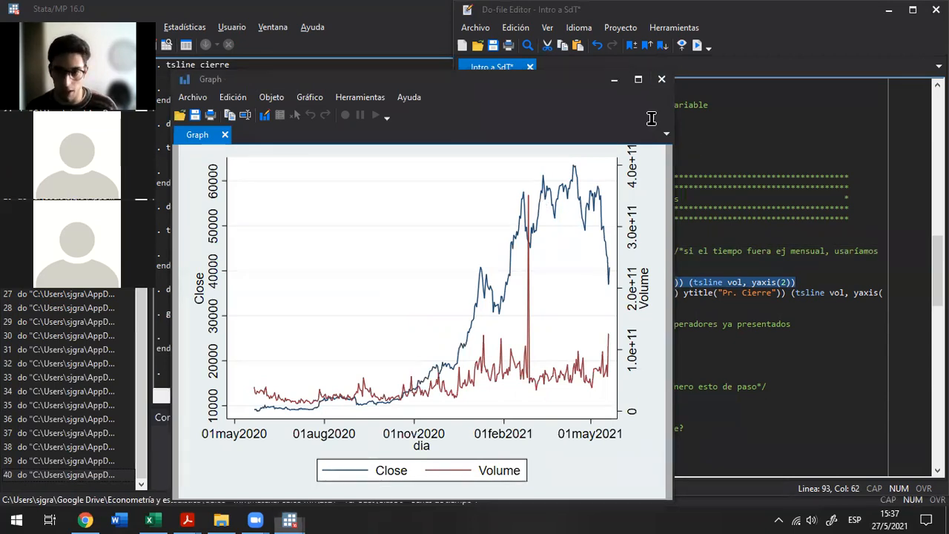
click(661, 78)
Run the graph twoway command with ytitle("Pr. Cierre") and ytitle("Volumen"), maximize the graph window, and close it
double_click(545, 293)
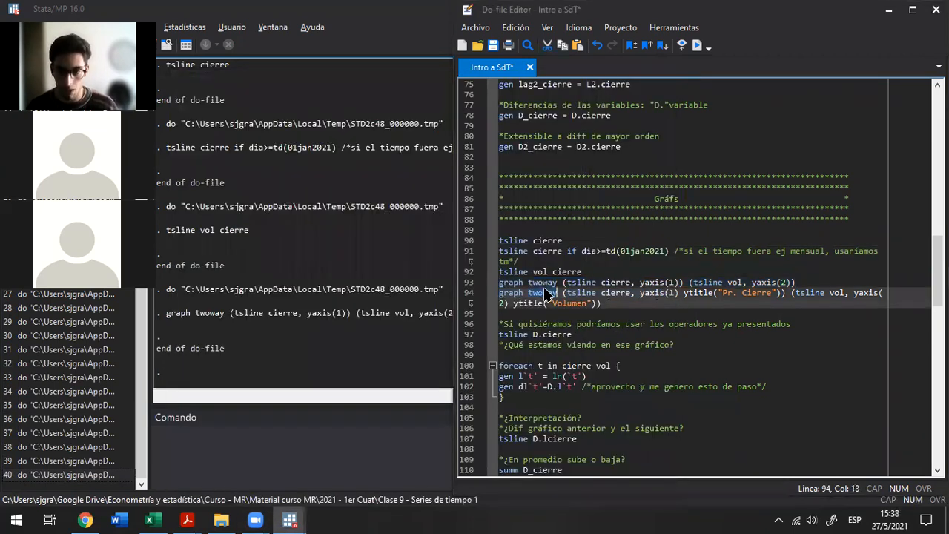
key(ctrl+d)
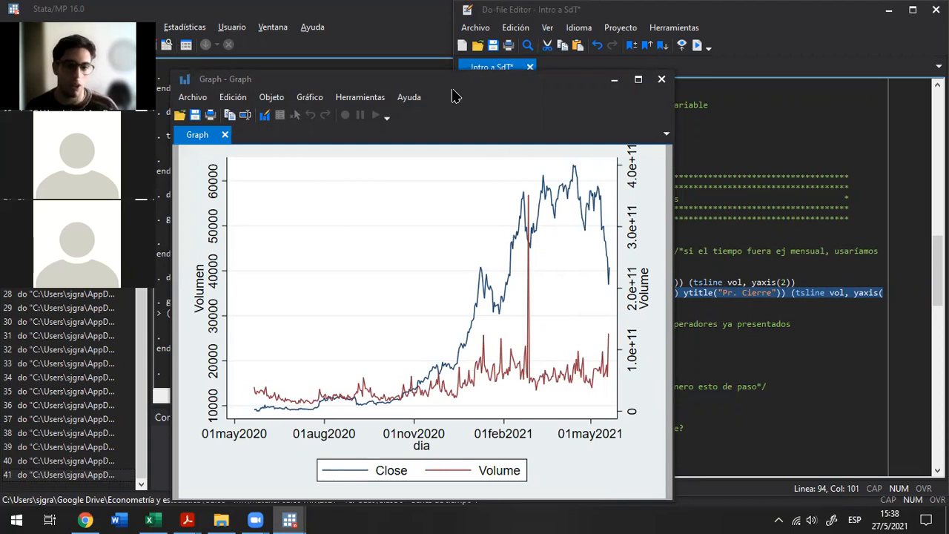
drag(467, 70, 466, 65)
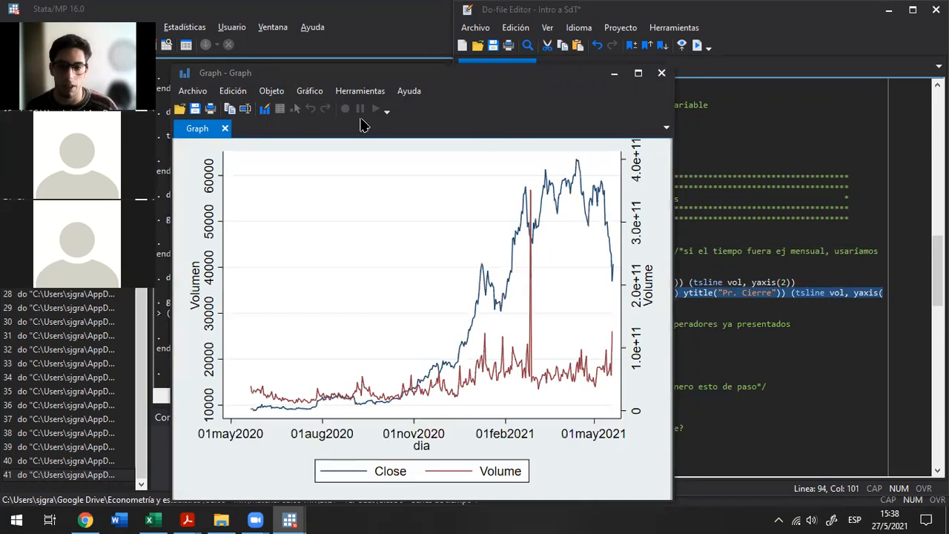
click(636, 73)
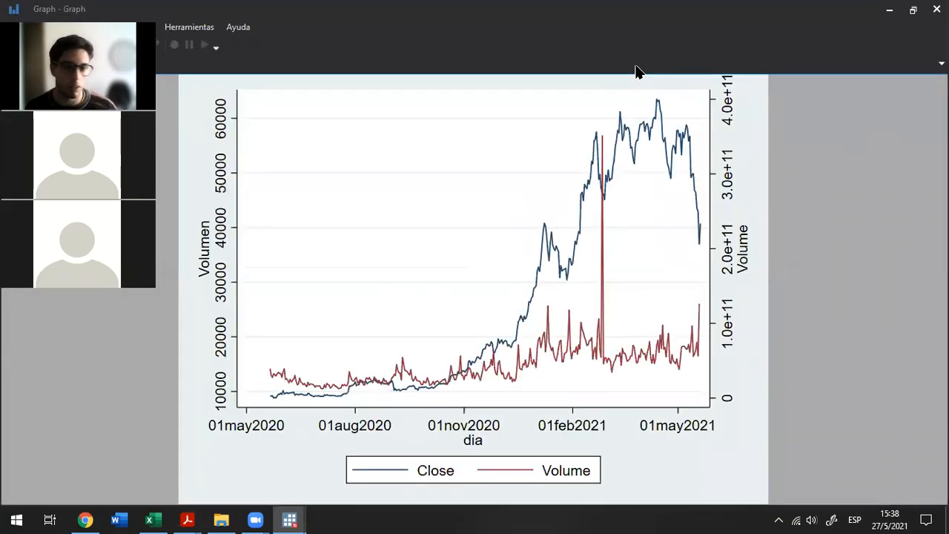
click(937, 9)
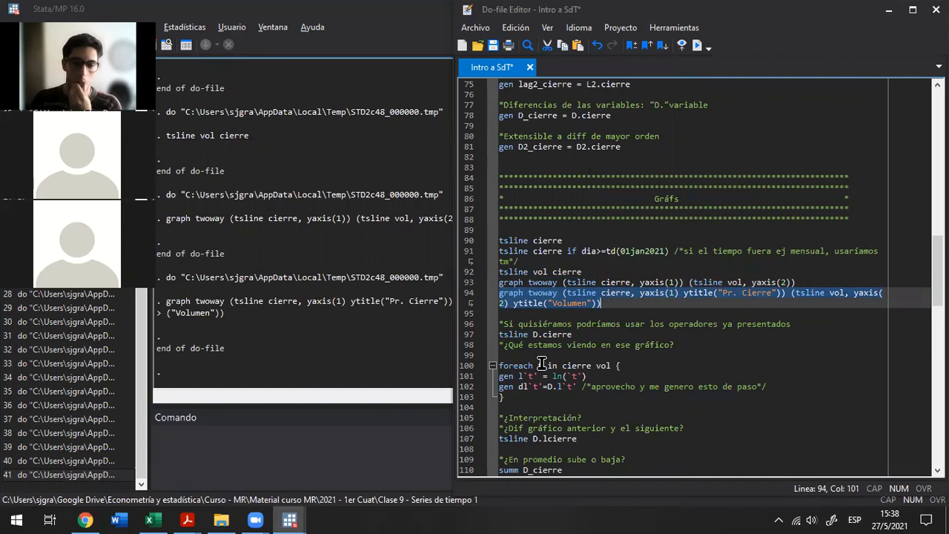
Run tsline D.cierre to plot the first difference of the closing price, and close the graph
click(557, 324)
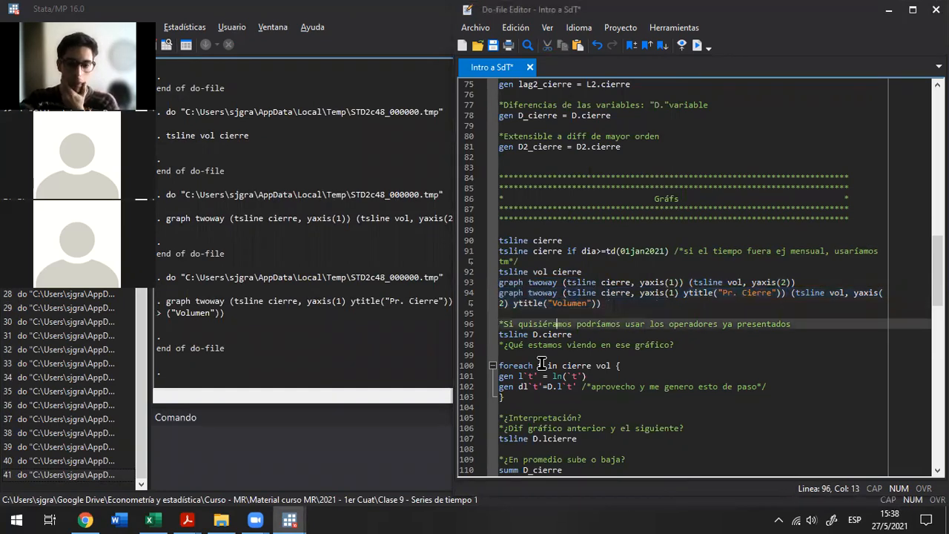
key(Down)
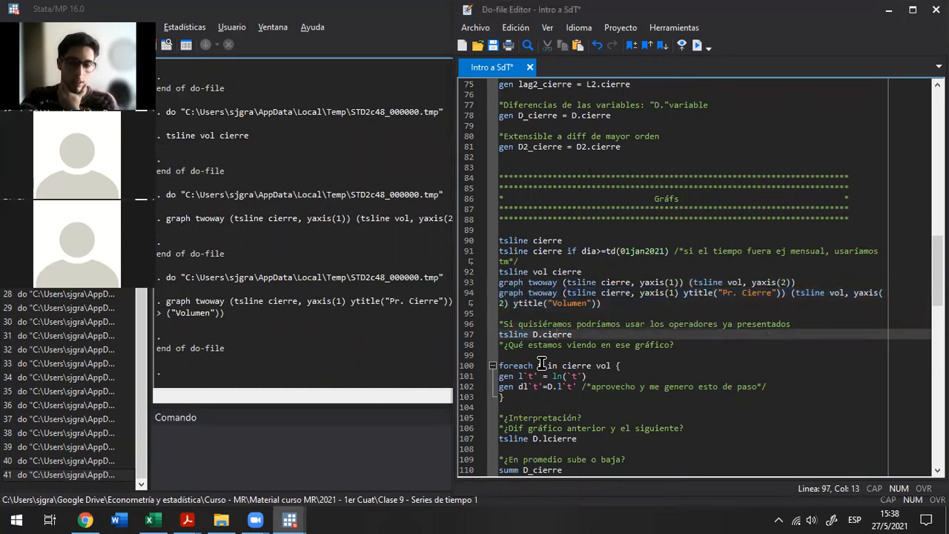
key(shift+Left)
key(ctrl+d)
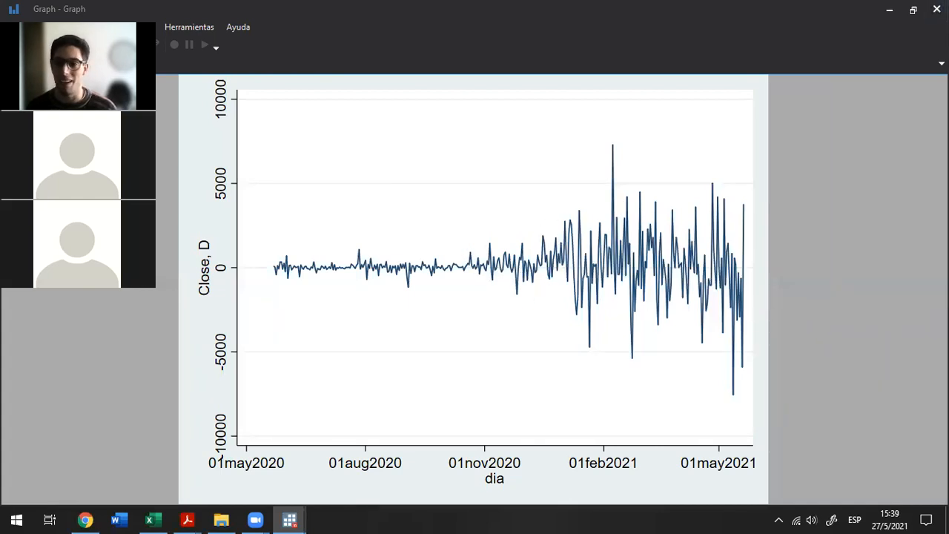
key(alt+F4)
Highlight the whole foreach loop over cierre and vol that generates the logs and their differences
scroll(645, 360, down, 3)
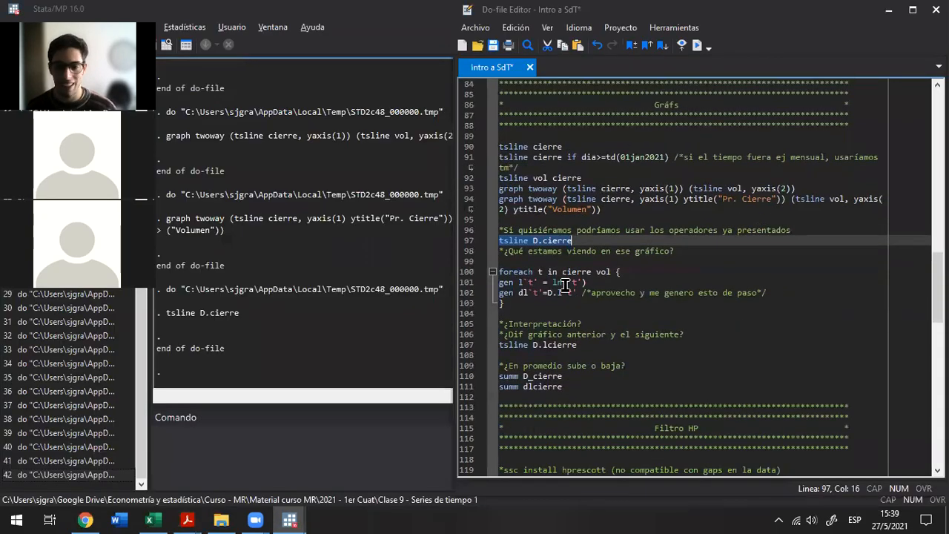
click(565, 261)
key(Down)
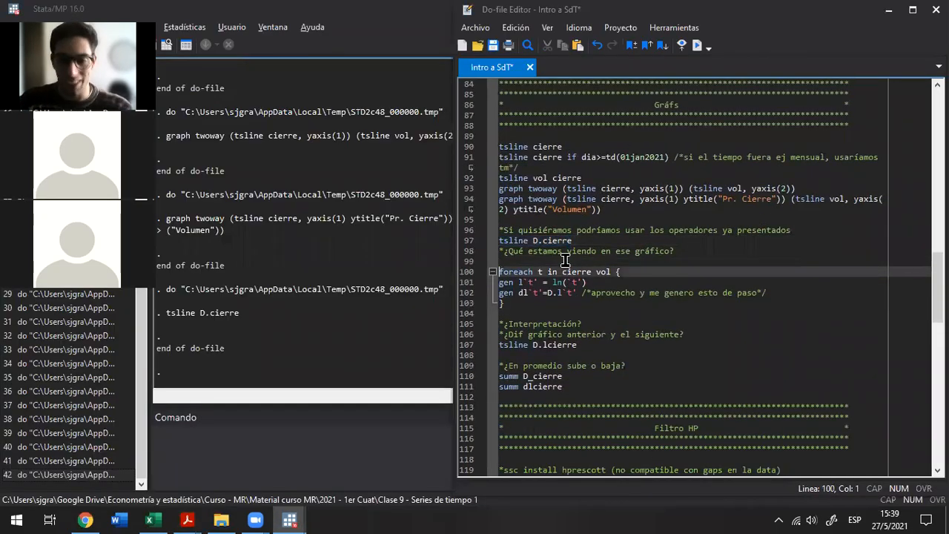
key(shift+Down)
key(shift+Down)
key(shift+Down)
key(shift+End)
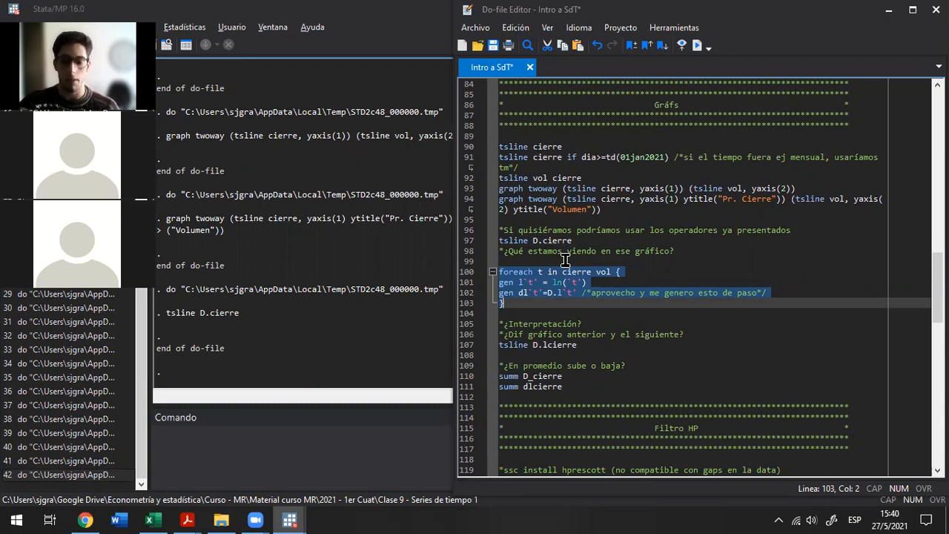
Highlight foreach t at the start of the loop's opening line, removing the stray < character
key(Right)
key(Left)
key(Up)
key(Up)
key(Up)
text(<)
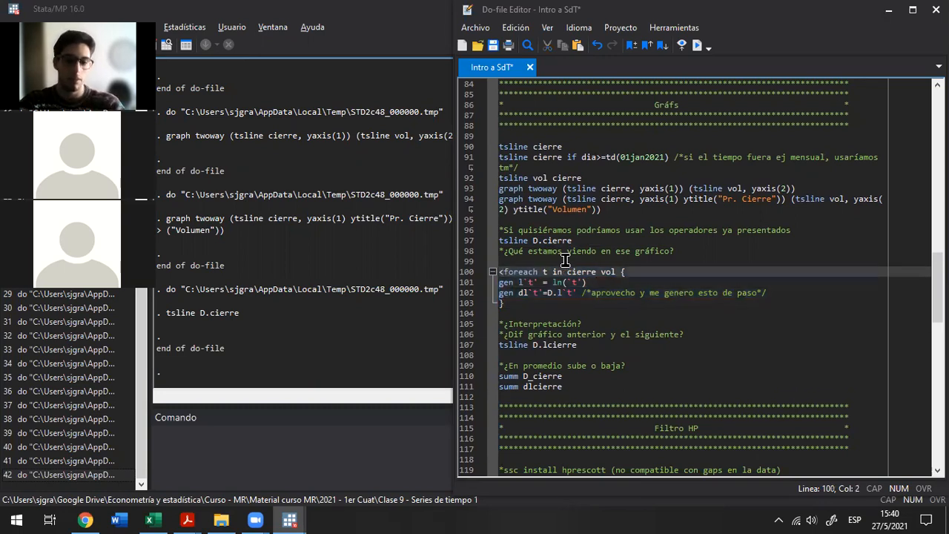
key(BackSpace)
key(ctrl+shift+Right)
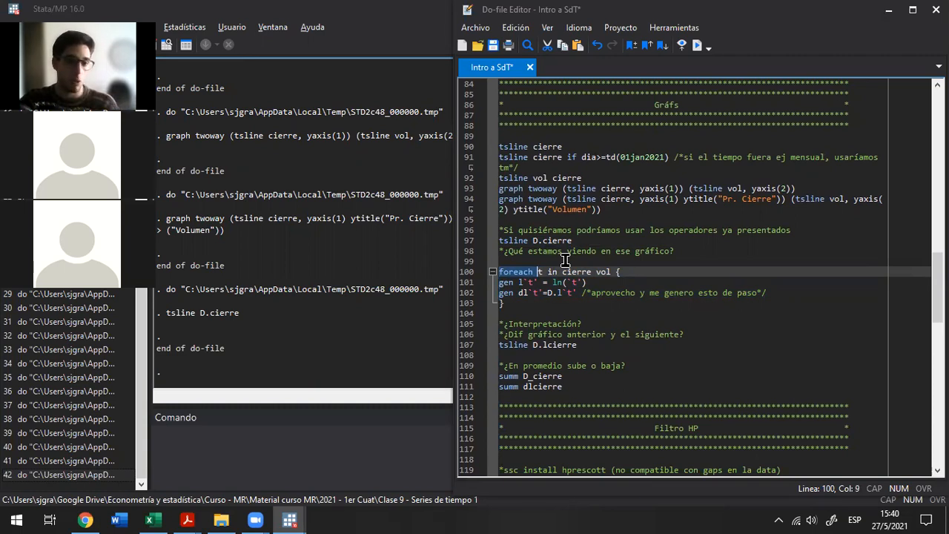
key(shift+Right)
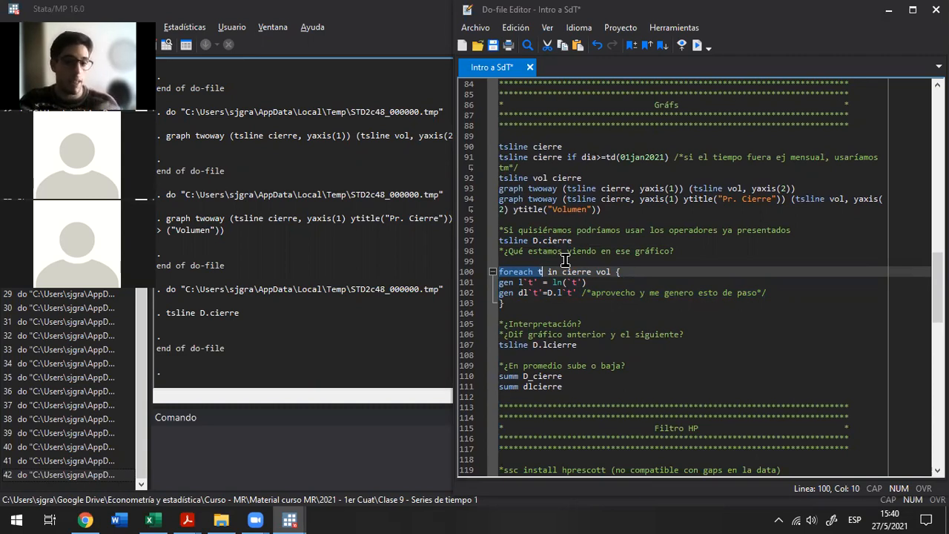
Extend the highlight from foreach t across the loop's opening line and through its first gen line
key(shift+Right)
key(shift+Right)
key(shift+Right)
key(shift+Right)
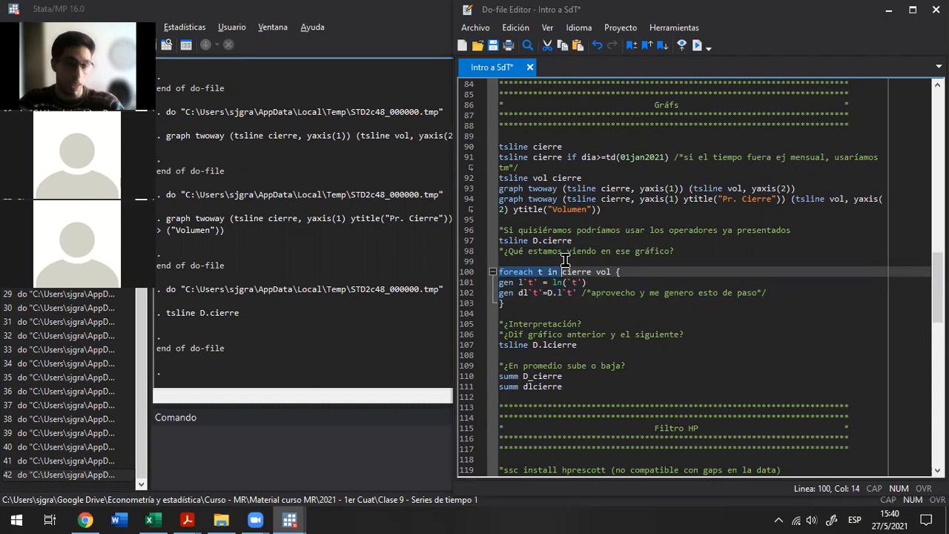
key(shift+Right)
key(shift+Right)
key(shift+Right)
key(shift+Right)
key(shift+Right)
key(shift+Right)
key(shift+Right)
key(shift+Right)
key(shift+Right)
key(shift+Right)
key(shift+Right)
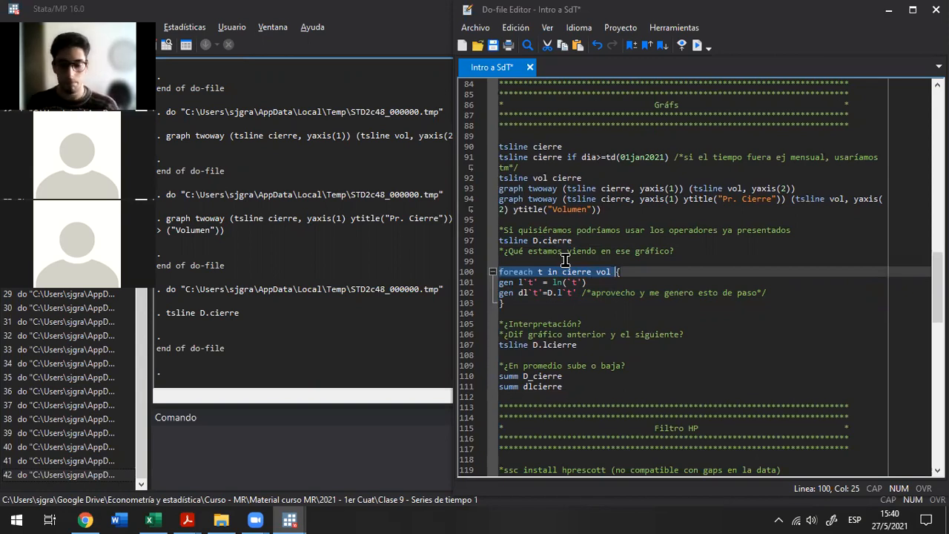
key(shift+Down)
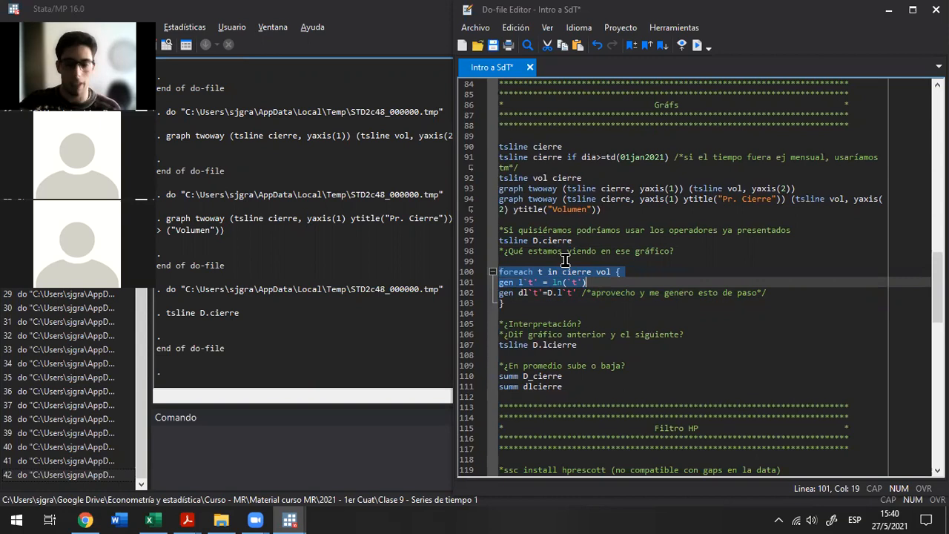
Highlight cierre vol in the foreach line, and narrow the highlight to cierre alone
key(Left)
key(Left)
key(Right)
key(ctrl+Right)
key(ctrl+Right)
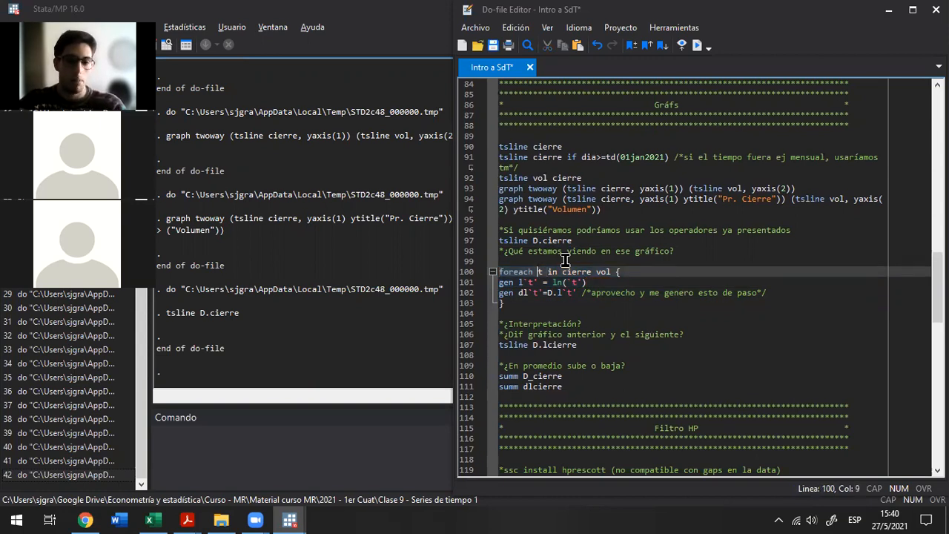
key(ctrl+Right)
key(ctrl+shift+Right)
key(ctrl+shift+Right)
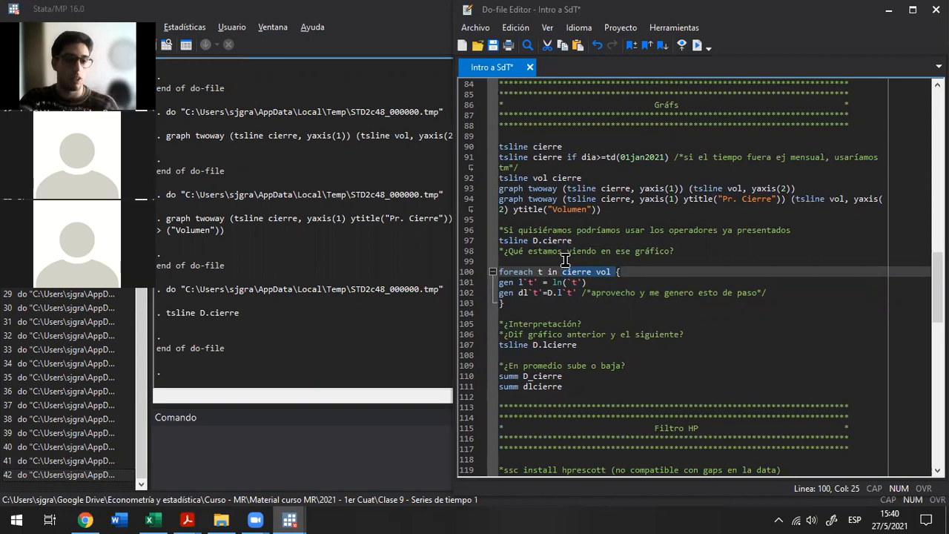
key(ctrl+shift+Left)
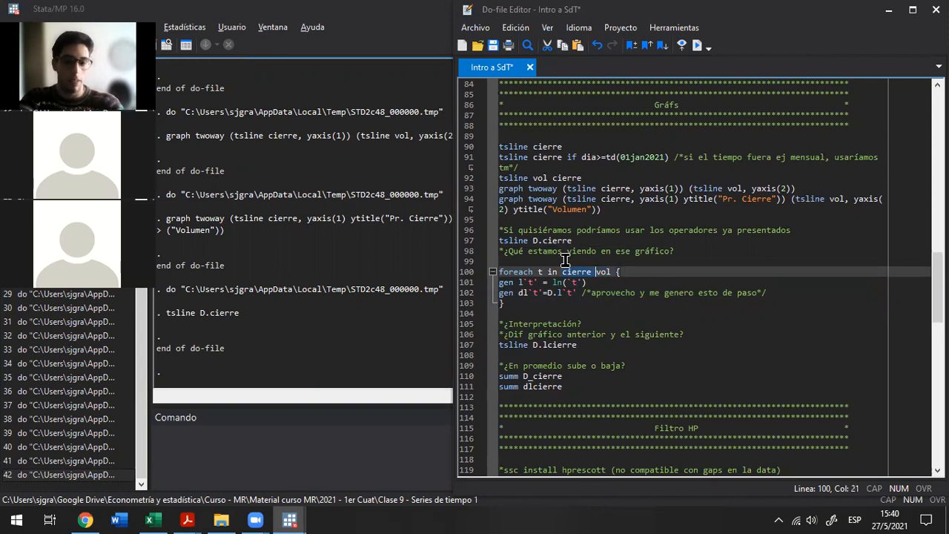
Highlight the `t' reference inside ln() on the loop's first gen line
key(Down)
key(Left)
key(Left)
key(Left)
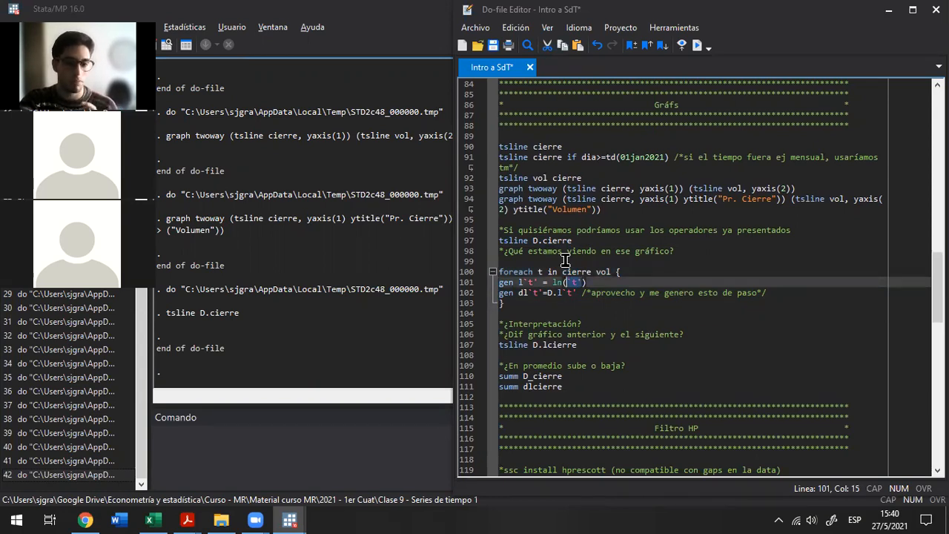
key(Right)
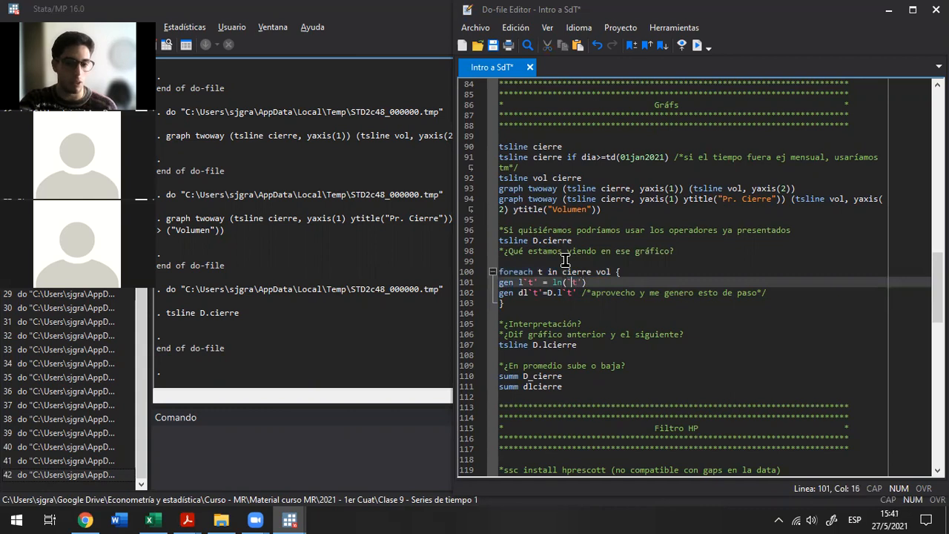
key(Right)
key(Right)
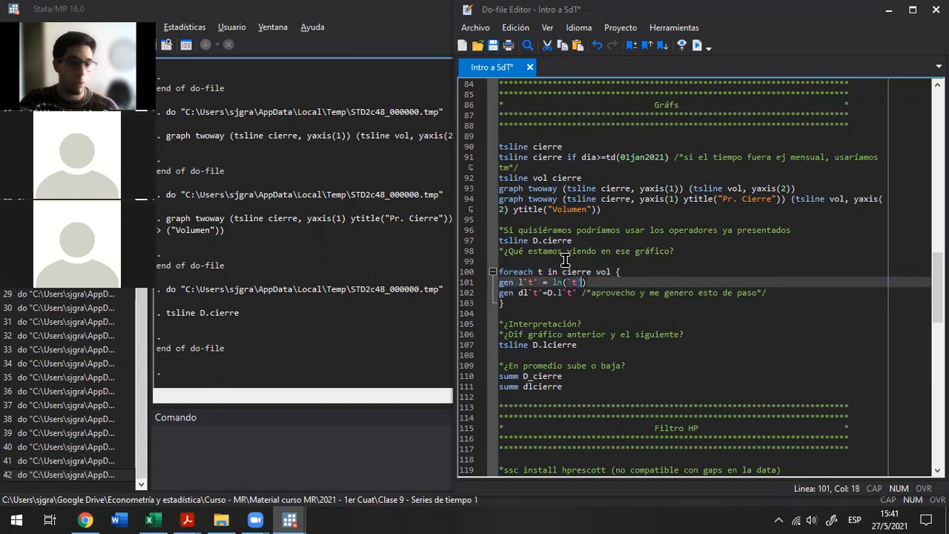
Add the example line lalalalalala `t' inside the loop, with two blank lines between it and the second gen line
key(Down)
key(End)
key(Return)
key(Return)
key(Return)
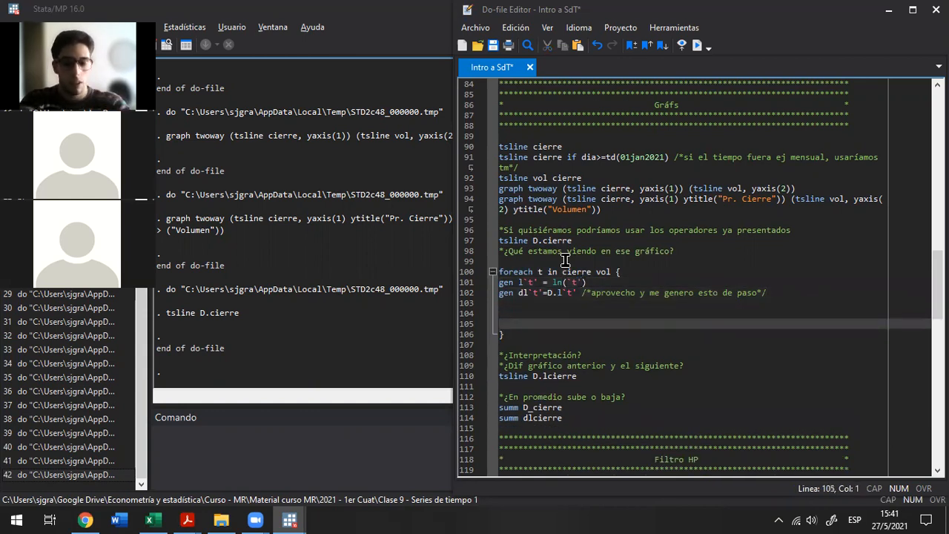
text(lalalalalala  `t)
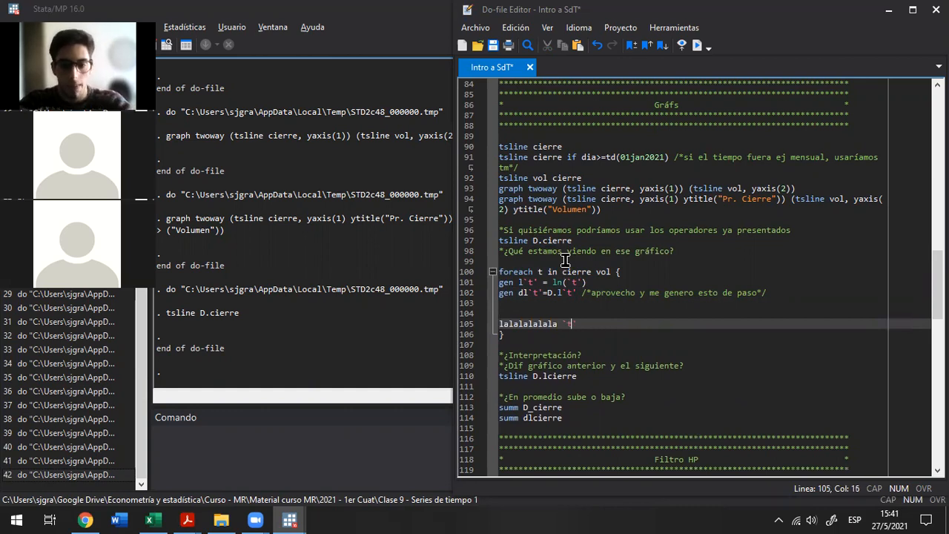
key(Escape)
key(Right)
Replace `t' with cierre in the example line to illustrate the loop's first substitution
key(shift+Left)
key(shift+Left)
key(shift+Left)
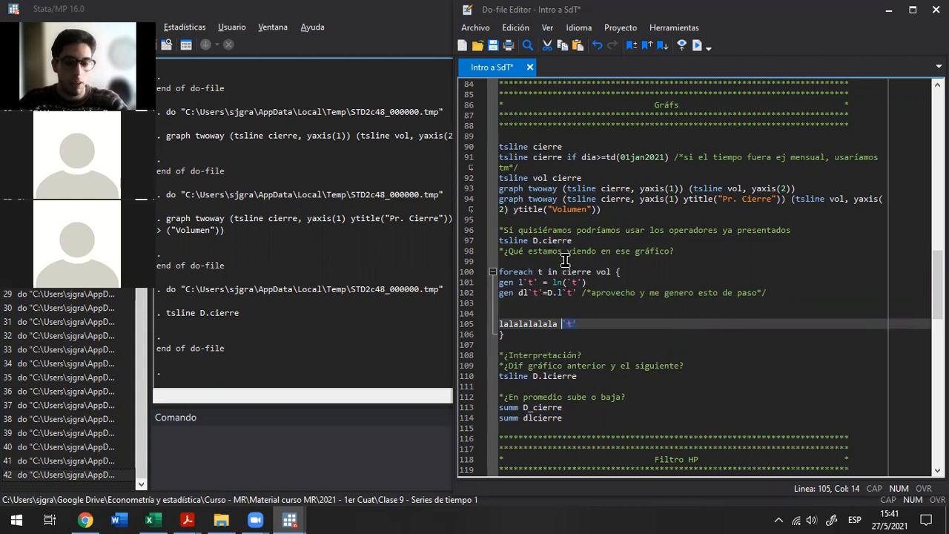
text(c)
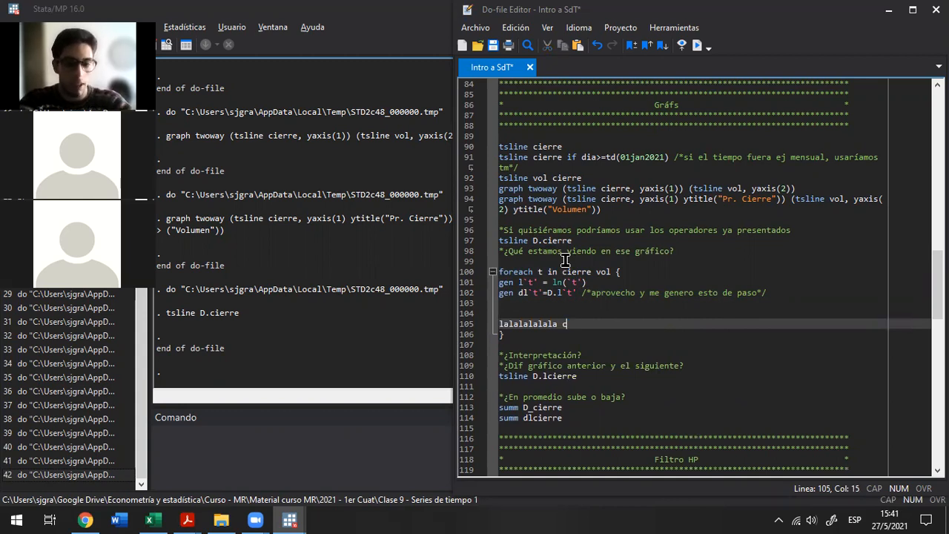
text(ierre)
key(Escape)
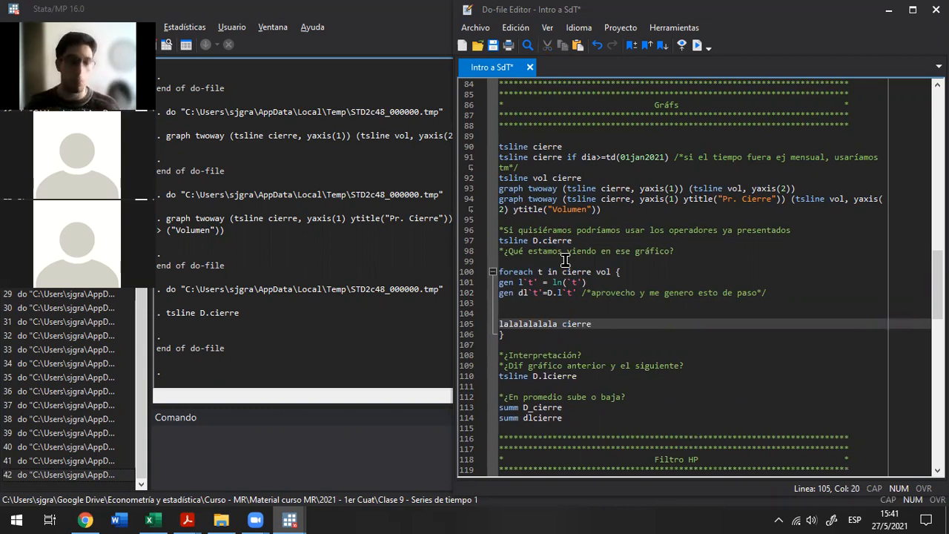
Replace cierre with vol in the example line to illustrate the loop's second substitution
key(ctrl+shift+Left)
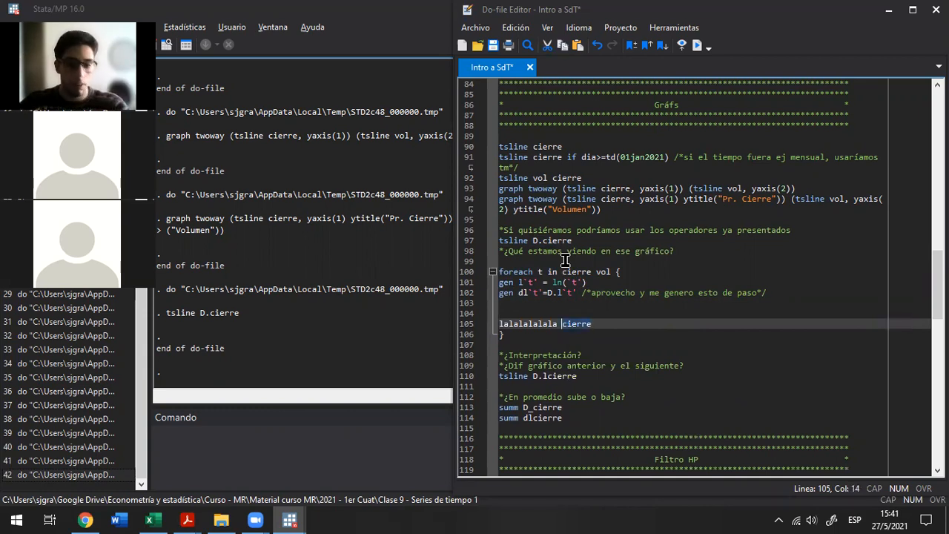
text(vol)
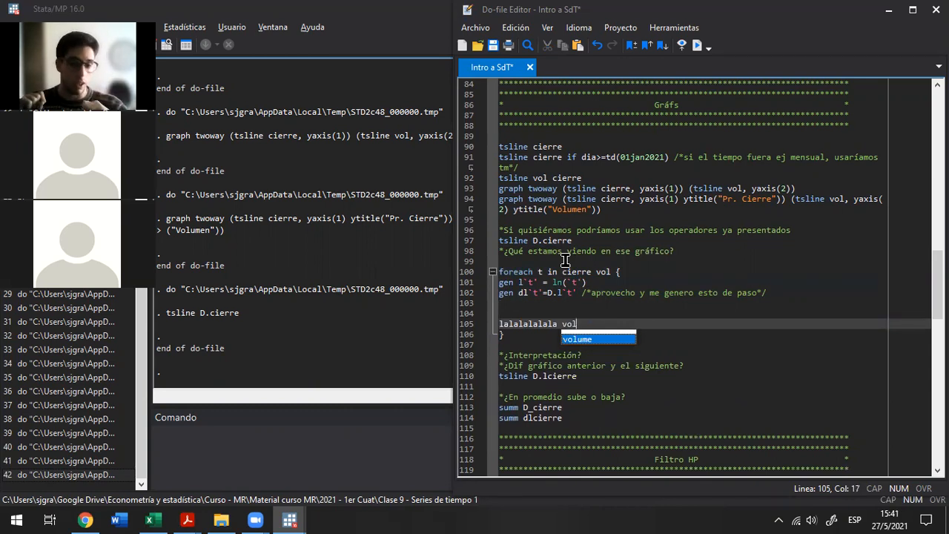
key(Escape)
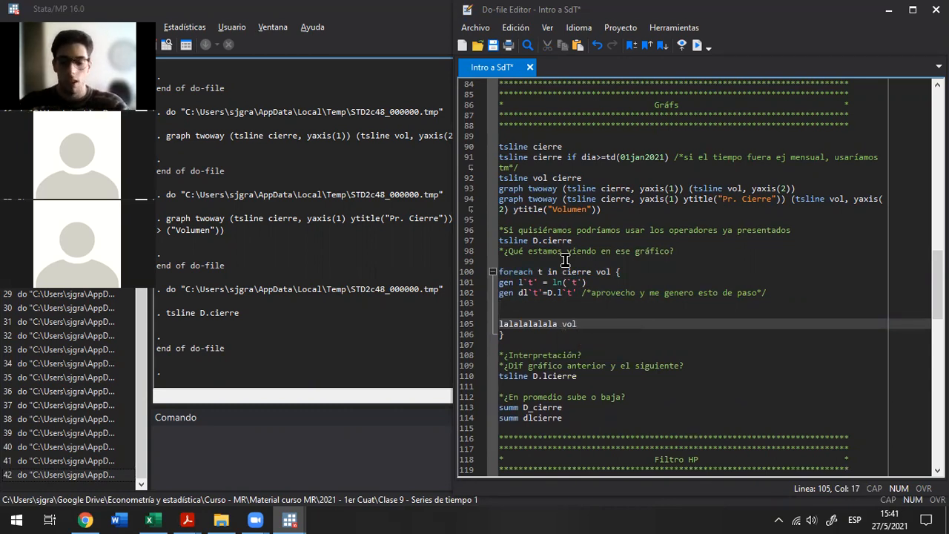
Delete the example line and the extra blank lines from the end of the loop
key(shift+Home)
key(BackSpace)
key(BackSpace)
key(BackSpace)
key(BackSpace)
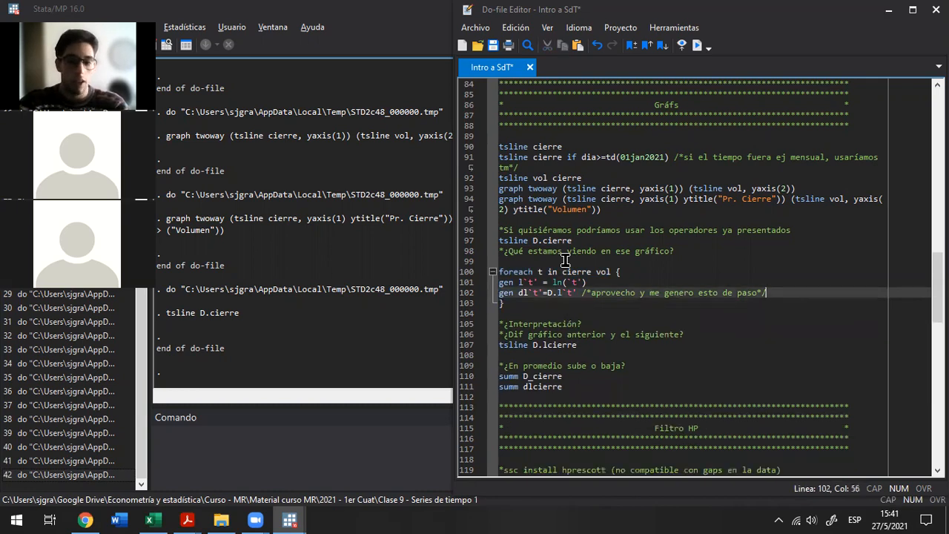
Highlight the new variable name l`t' in the first gen line, and place the cursor at `t' inside ln()
key(Up)
key(Home)
key(Right)
key(Right)
key(Right)
key(Right)
key(Right)
key(Right)
key(Right)
key(Right)
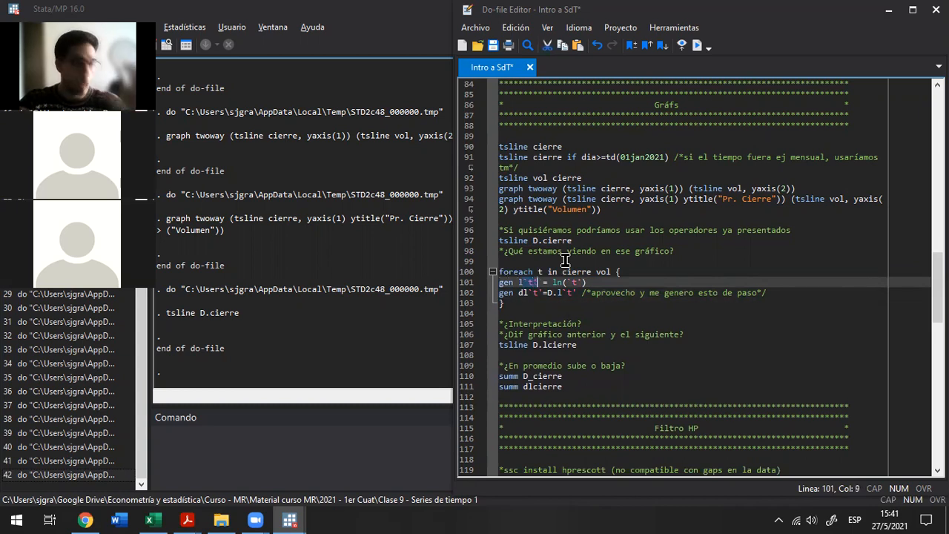
key(Right)
key(Right)
key(Right)
key(Right)
key(Right)
key(Right)
key(Right)
key(Right)
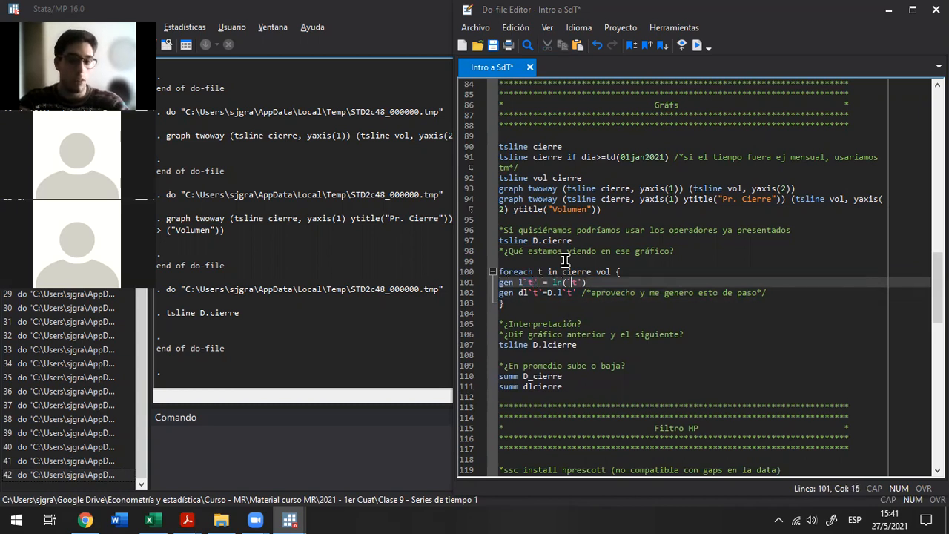
Place the cursor within the new variable name dl`t' on the loop's second gen line
key(Down)
key(Right)
key(Right)
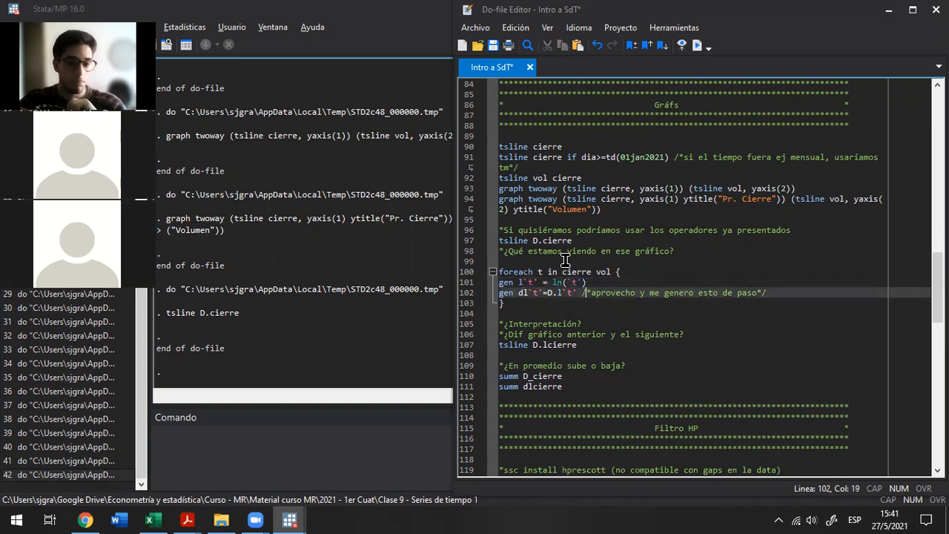
key(Left)
key(Left)
key(Left)
key(Left)
key(Left)
key(Left)
key(Left)
key(Left)
key(Left)
key(Left)
key(Left)
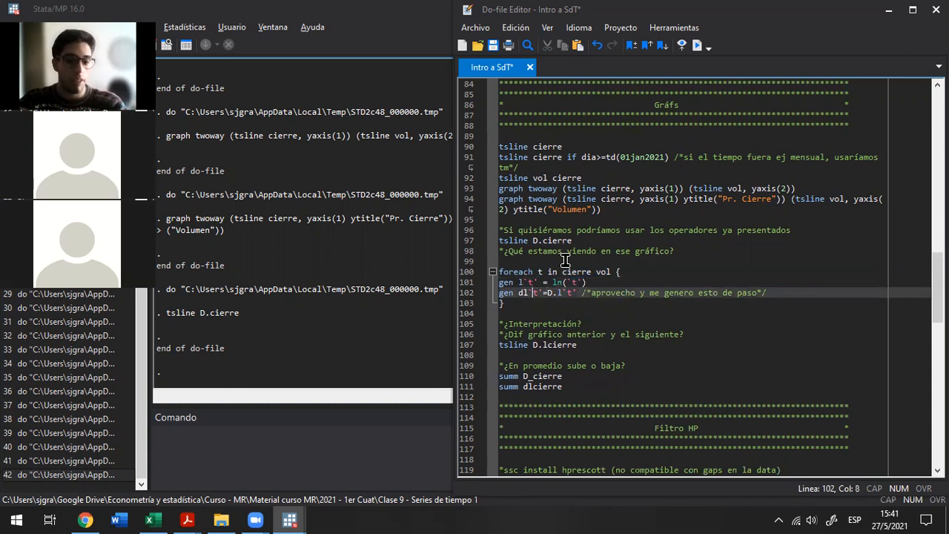
Highlight l`t' after the D. operator in the second gen line
key(Right)
key(Right)
key(Right)
key(Right)
key(Right)
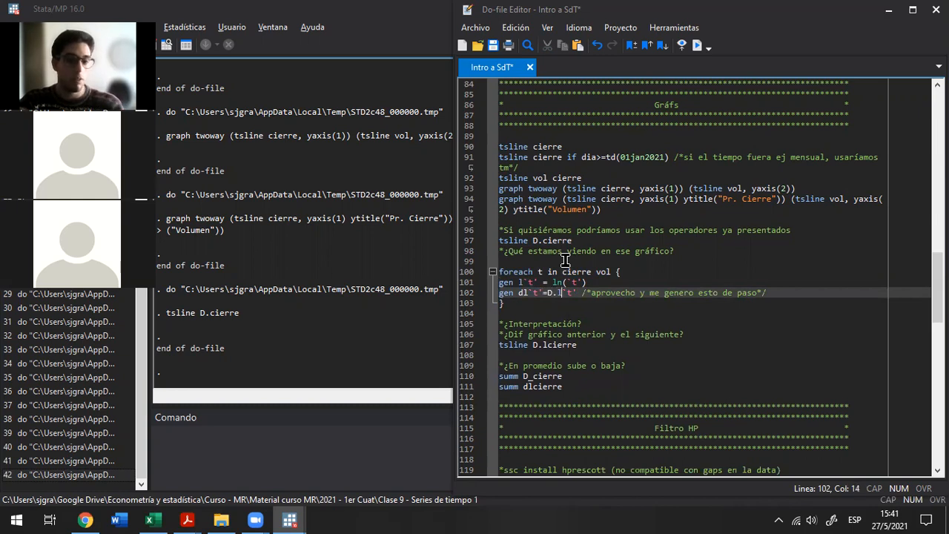
key(shift+Right)
key(shift+Right)
key(shift+Right)
key(shift+Right)
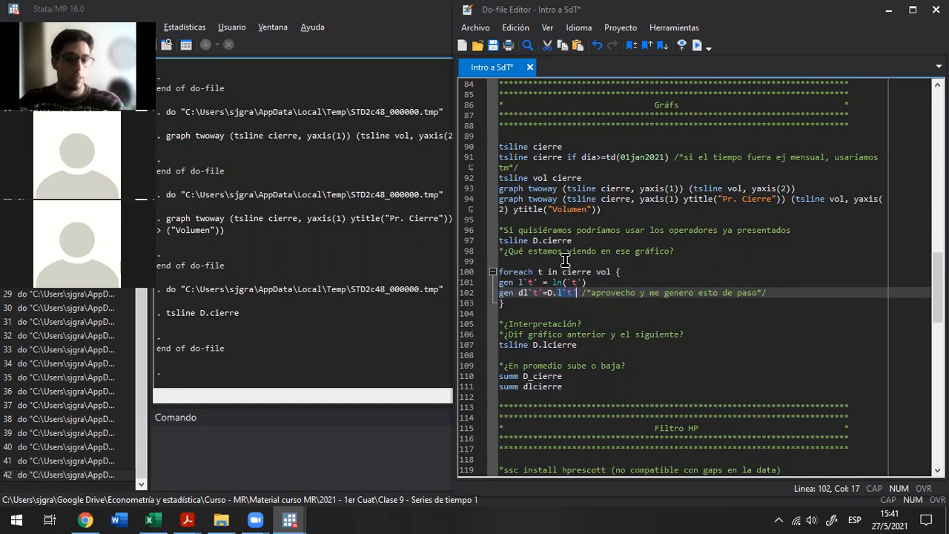
key(Up)
key(Down)
key(shift+Left)
key(shift+Left)
key(shift+Left)
key(shift+Left)
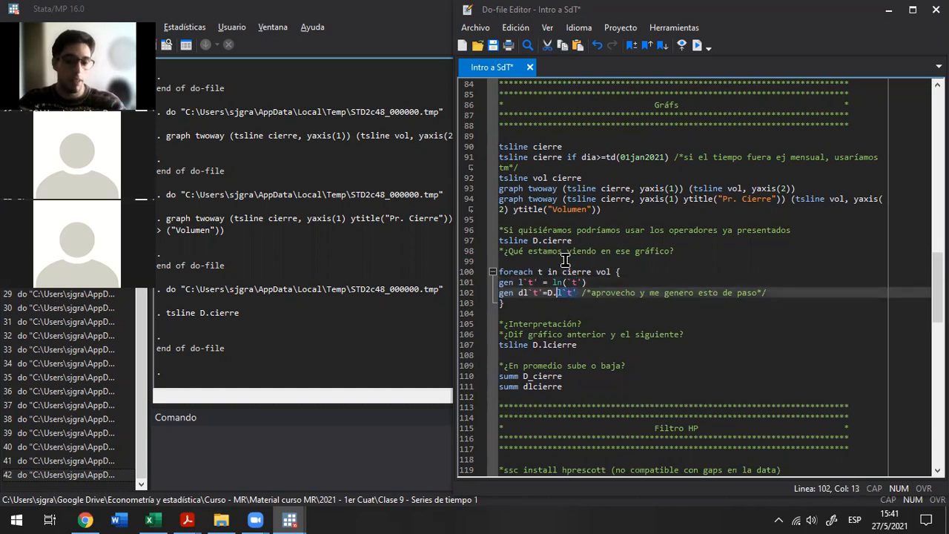
Highlight the `t' part of the variable name l`t' in the first gen line
key(Up)
key(Left)
key(Left)
key(Left)
key(Left)
key(shift+Left)
key(shift+Left)
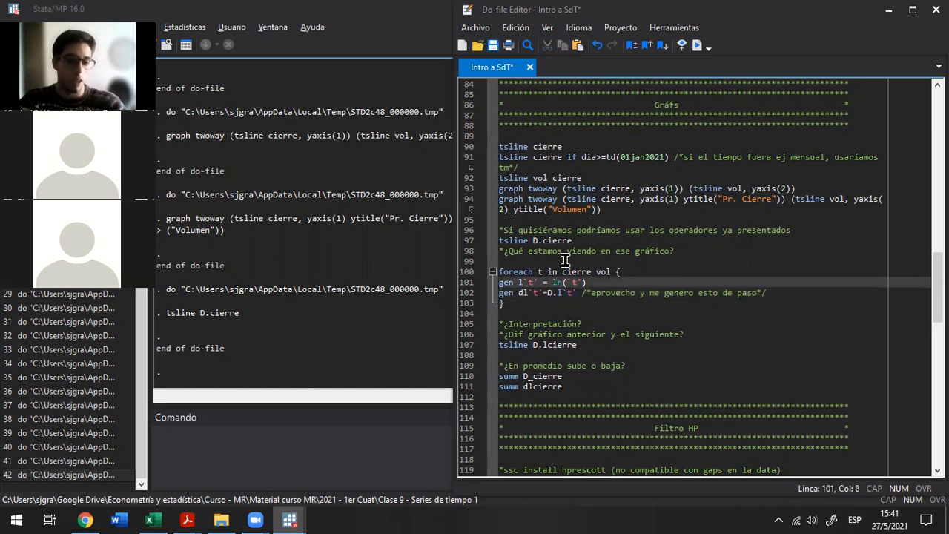
key(shift+Left)
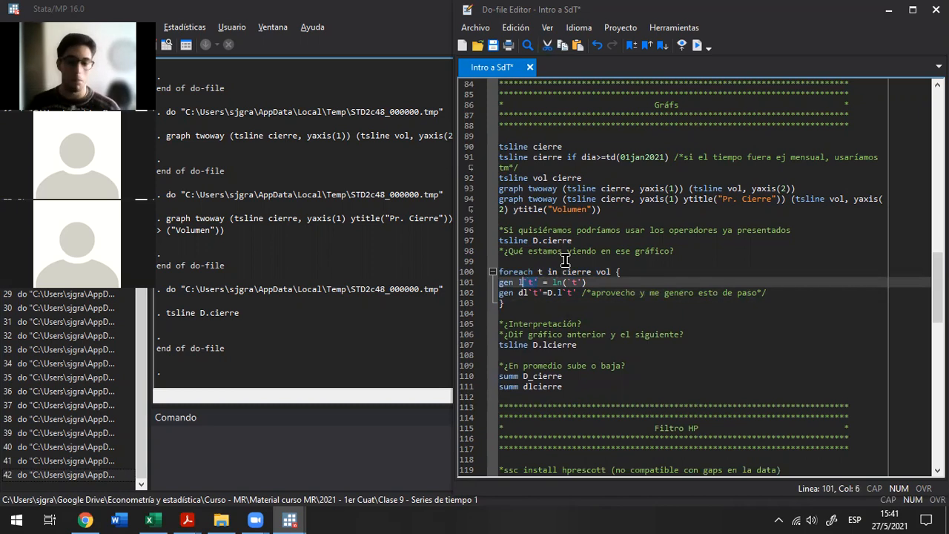